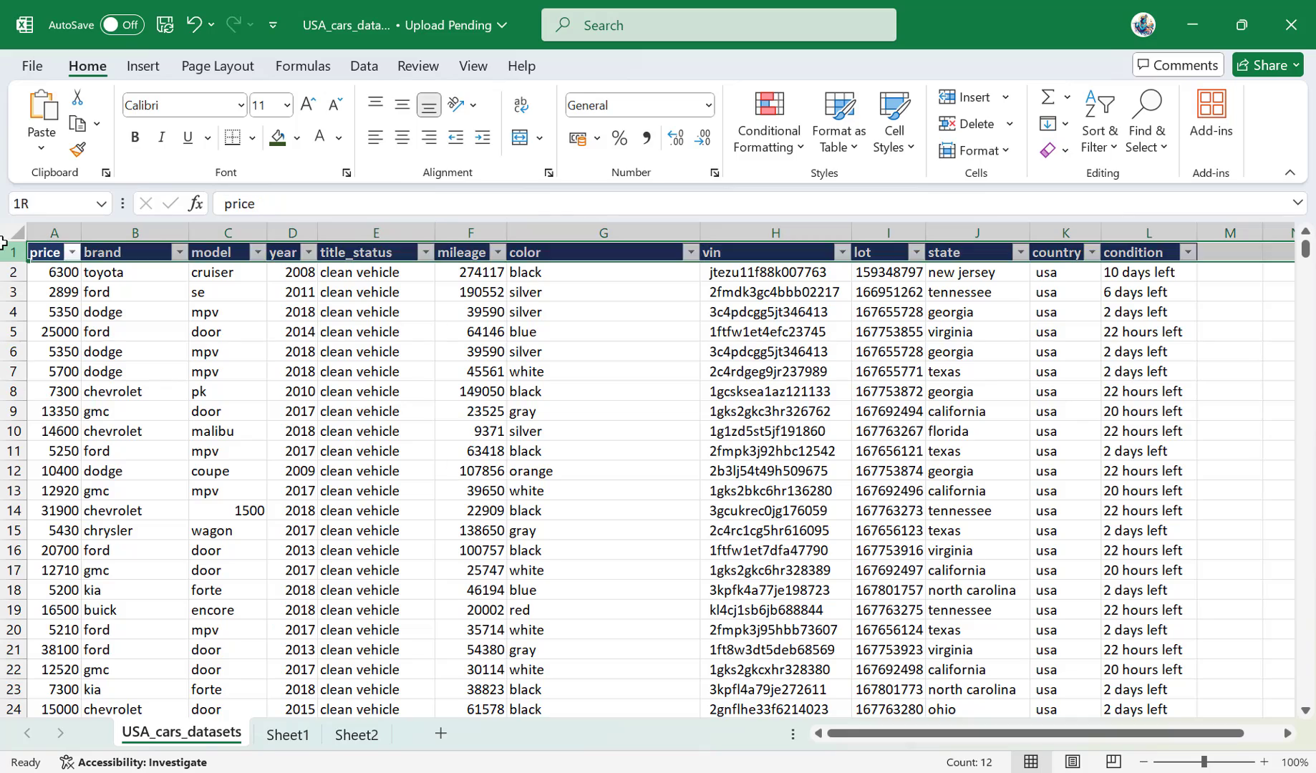
# Freeze the top row of the USA_cars_datasets sheet so it stays visible while scrolling.
pyautogui.click(460, 427)
pyautogui.scroll(-8, 461, 427)
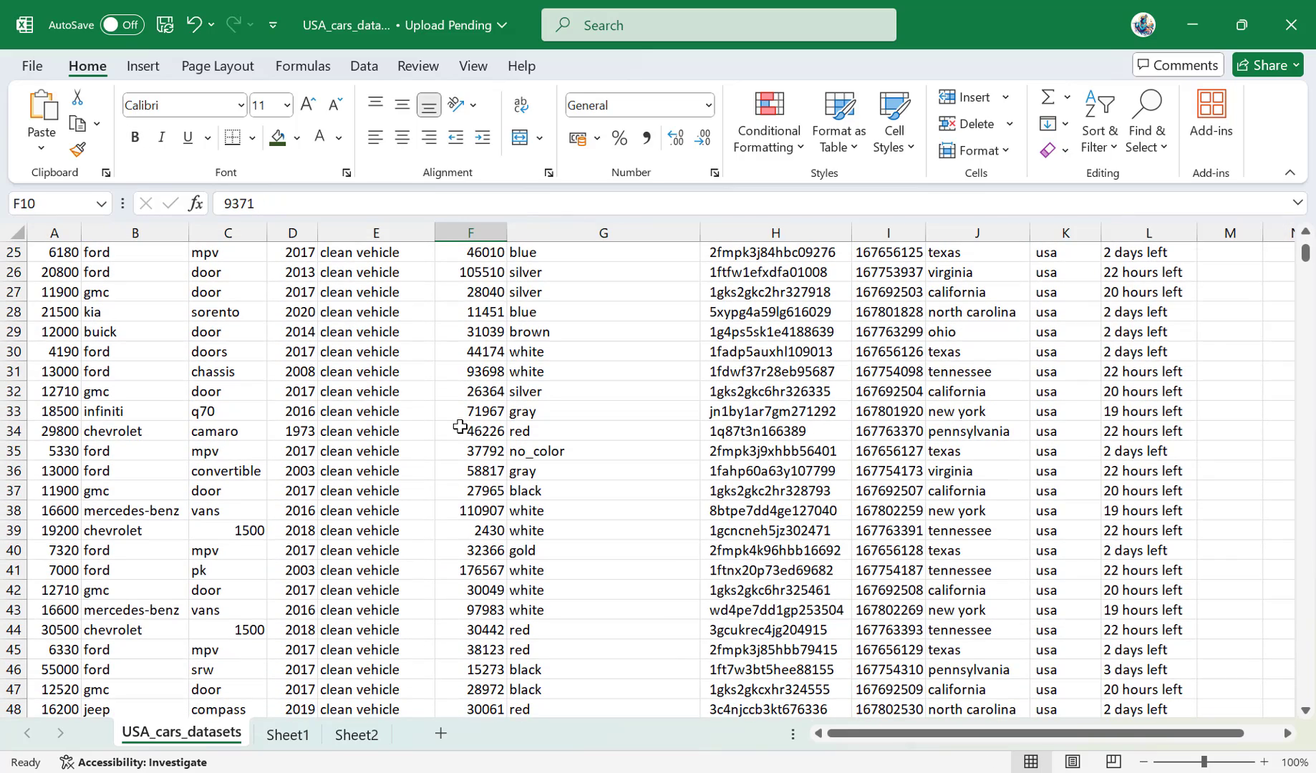
pyautogui.press('alt')
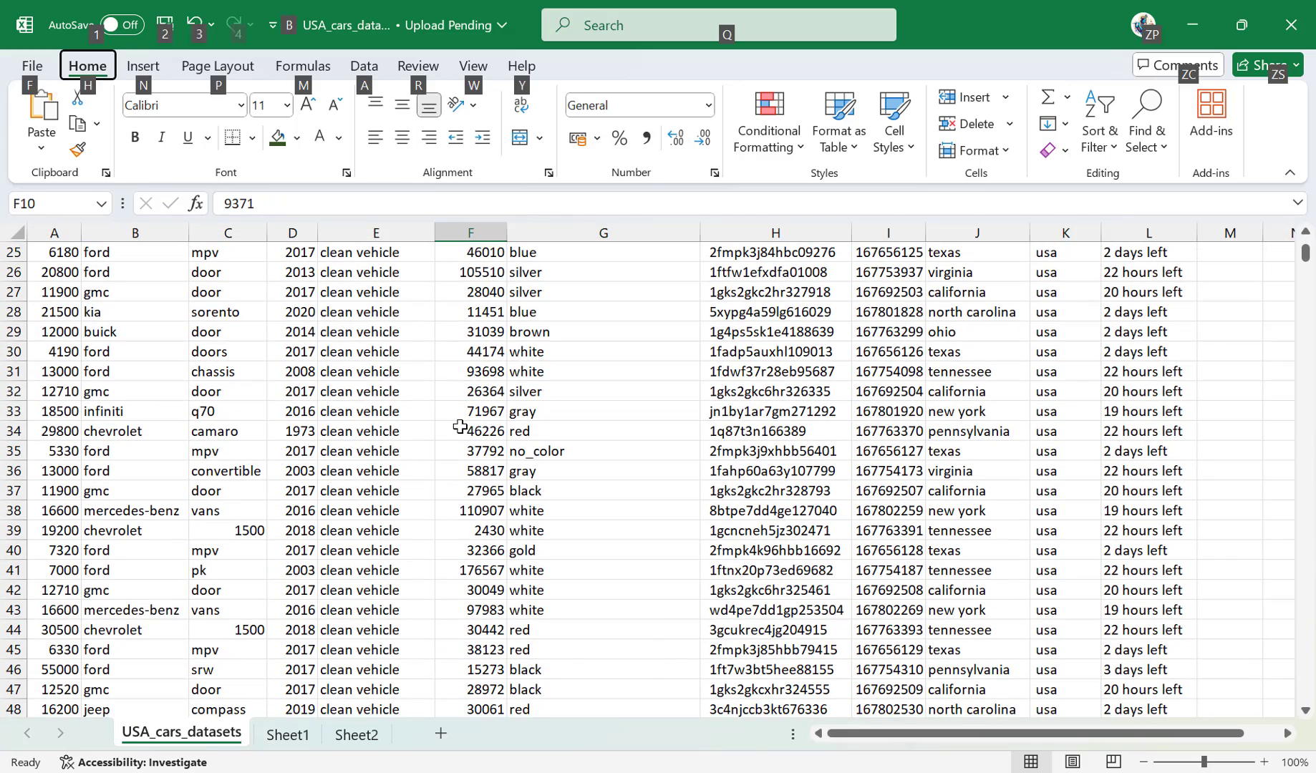
pyautogui.press('w')
pyautogui.press('f')
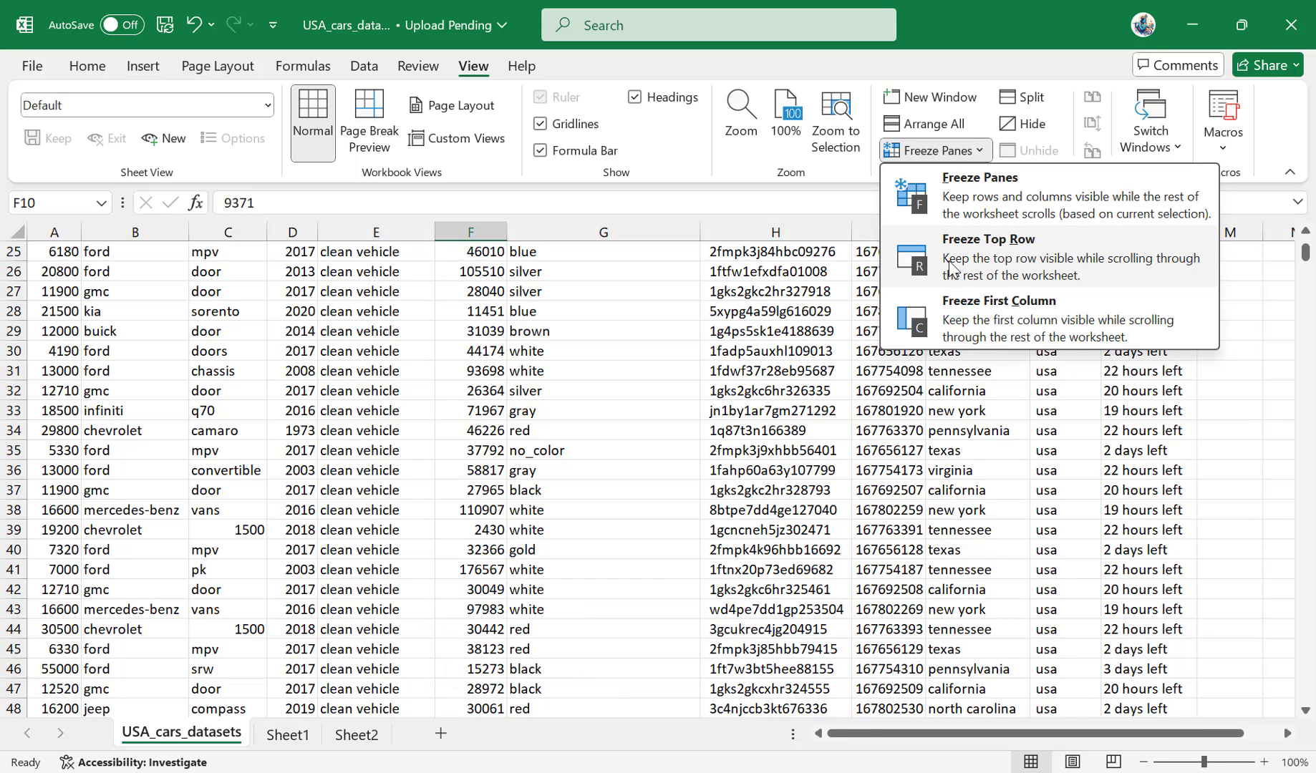
pyautogui.press('r')
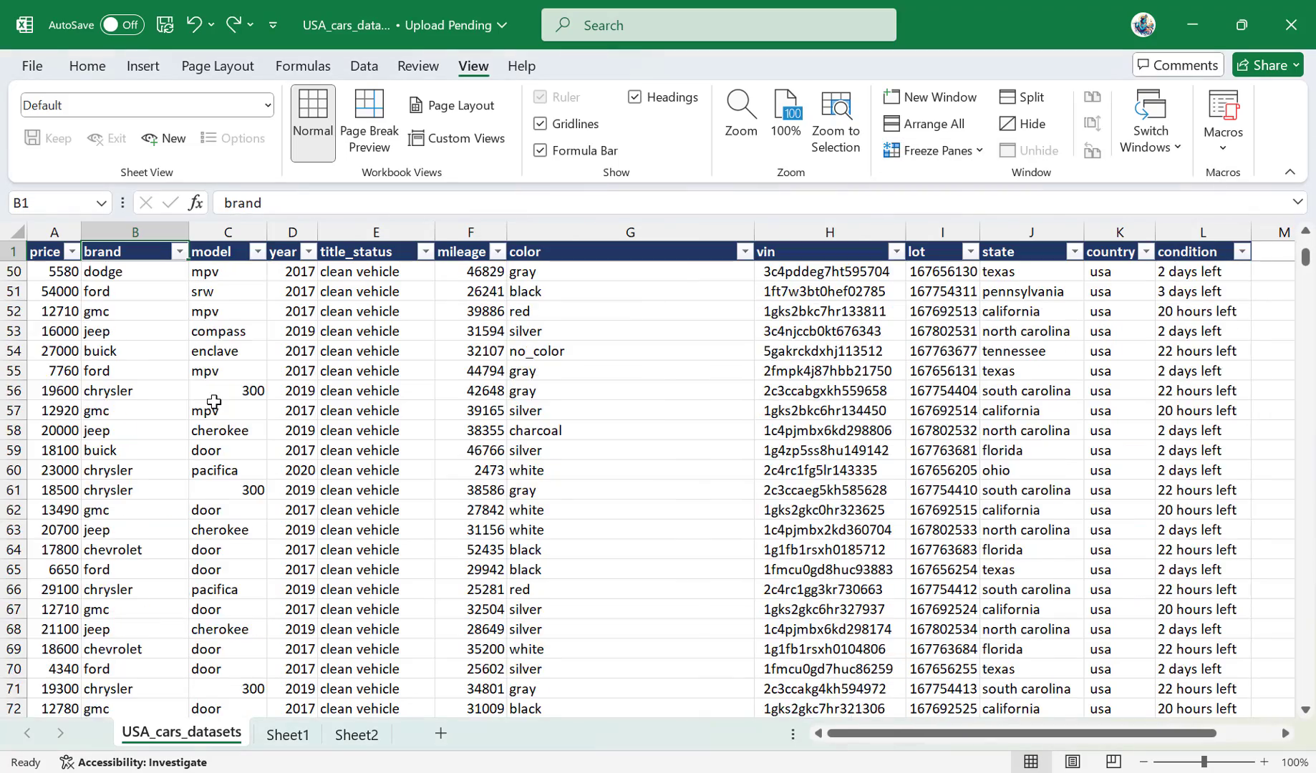
# Look through the car records well down the sheet to check the frozen header row, and return to the first rows.
pyautogui.scroll(-18, 216, 422)
pyautogui.scroll(-10, 220, 428)
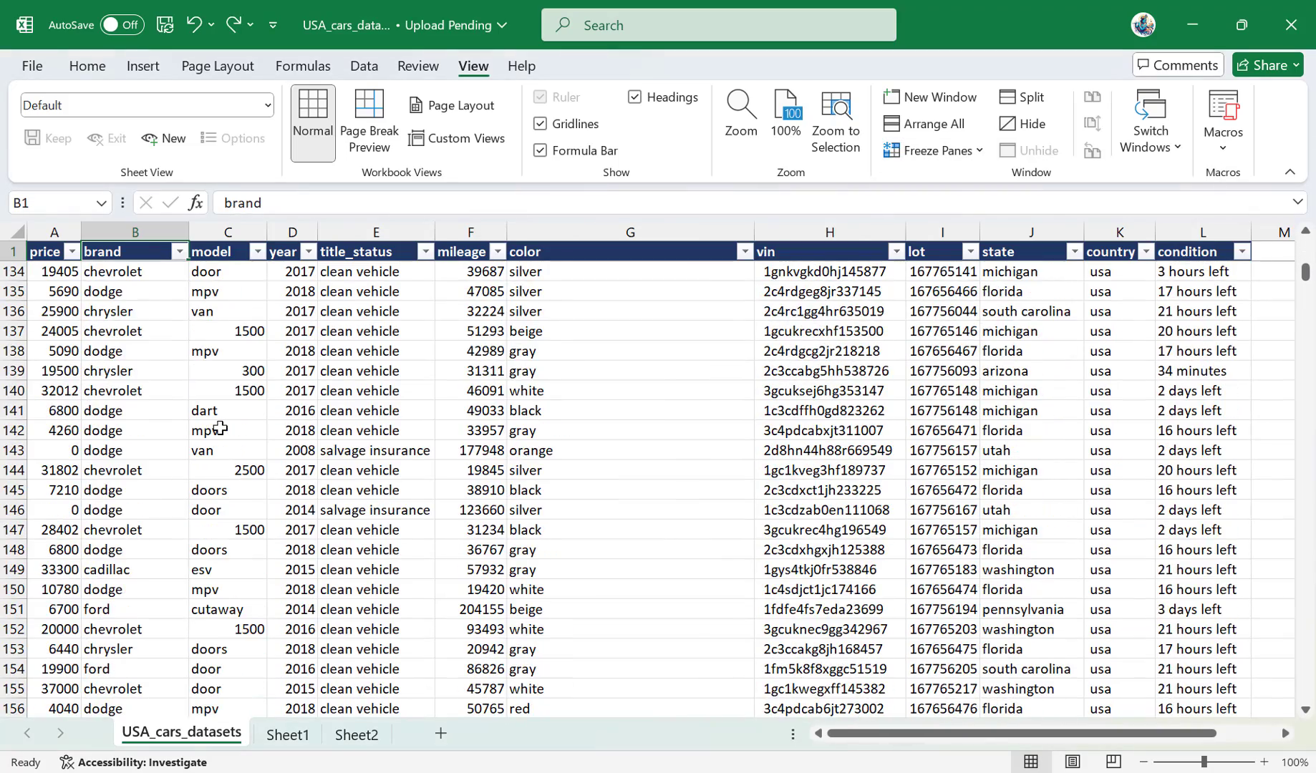
pyautogui.scroll(20, 220, 428)
pyautogui.scroll(-20, 220, 428)
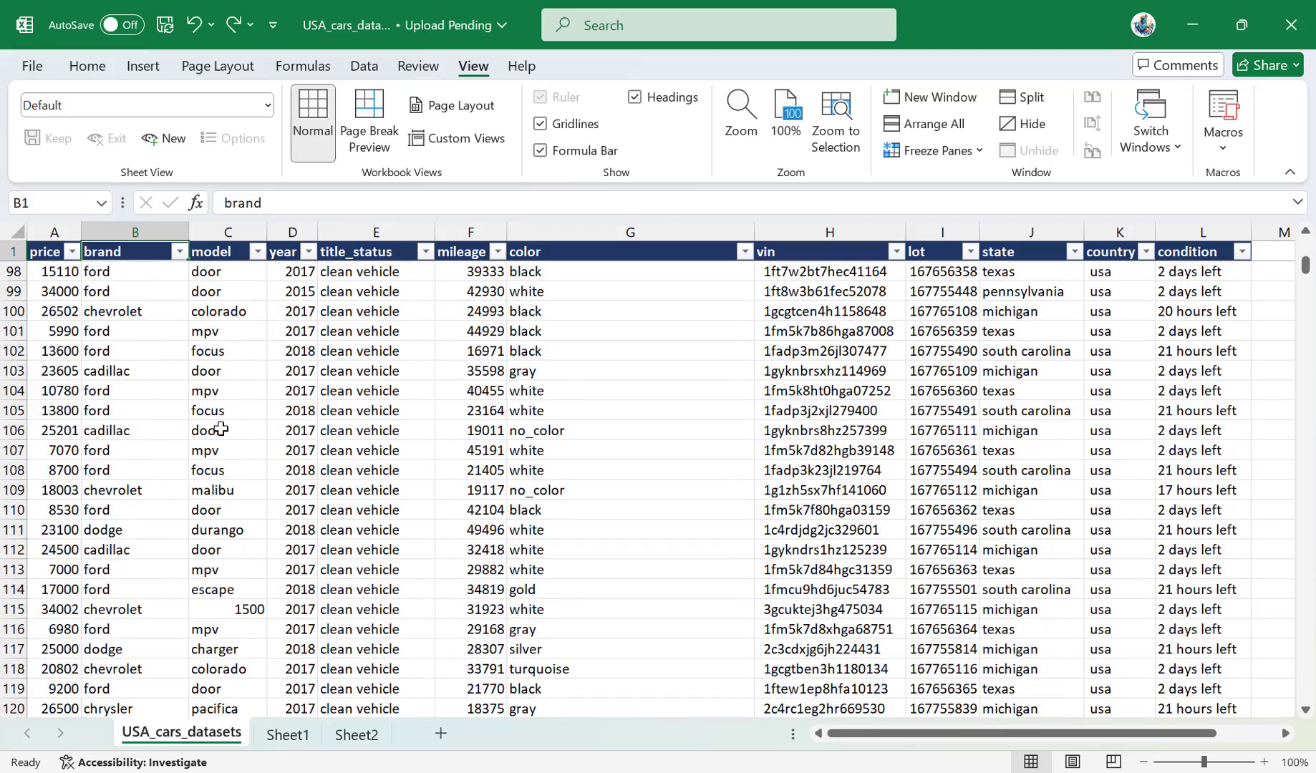
pyautogui.scroll(-20, 221, 428)
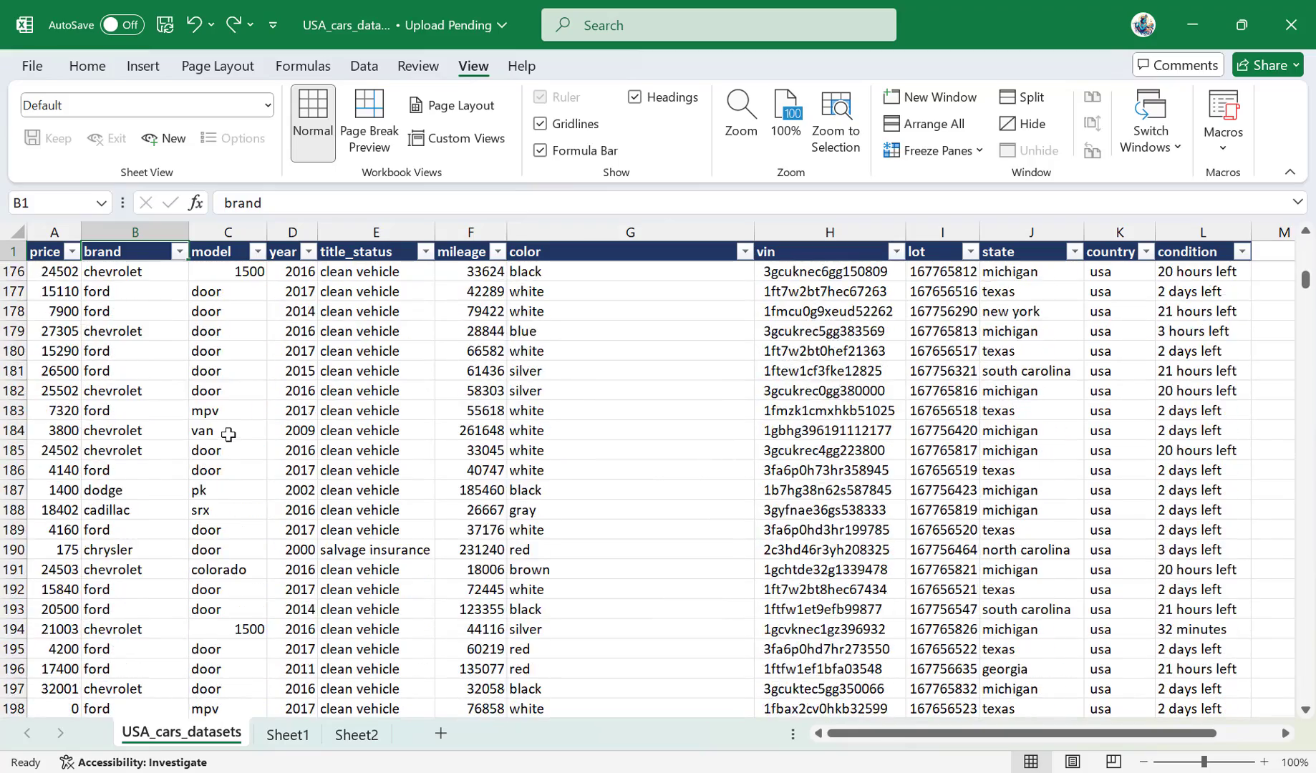
pyautogui.scroll(-20, 228, 434)
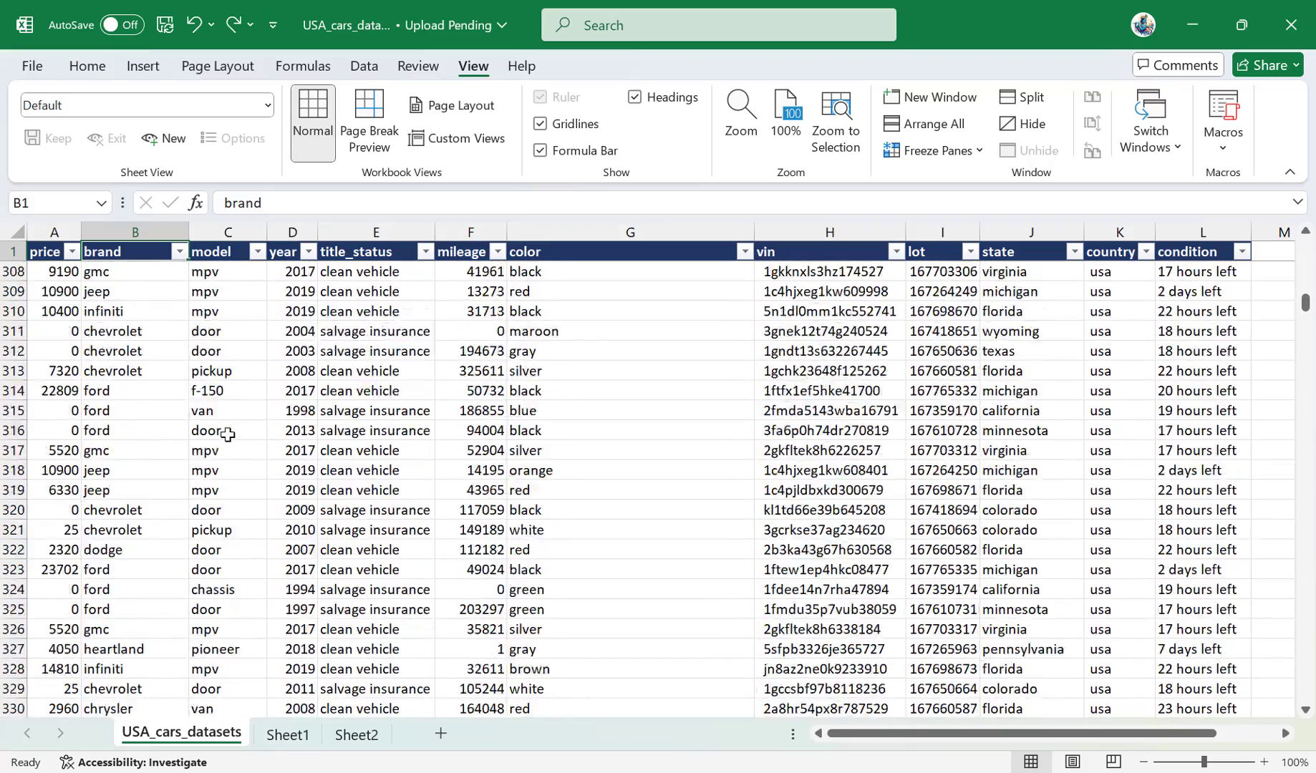
pyautogui.scroll(20, 228, 435)
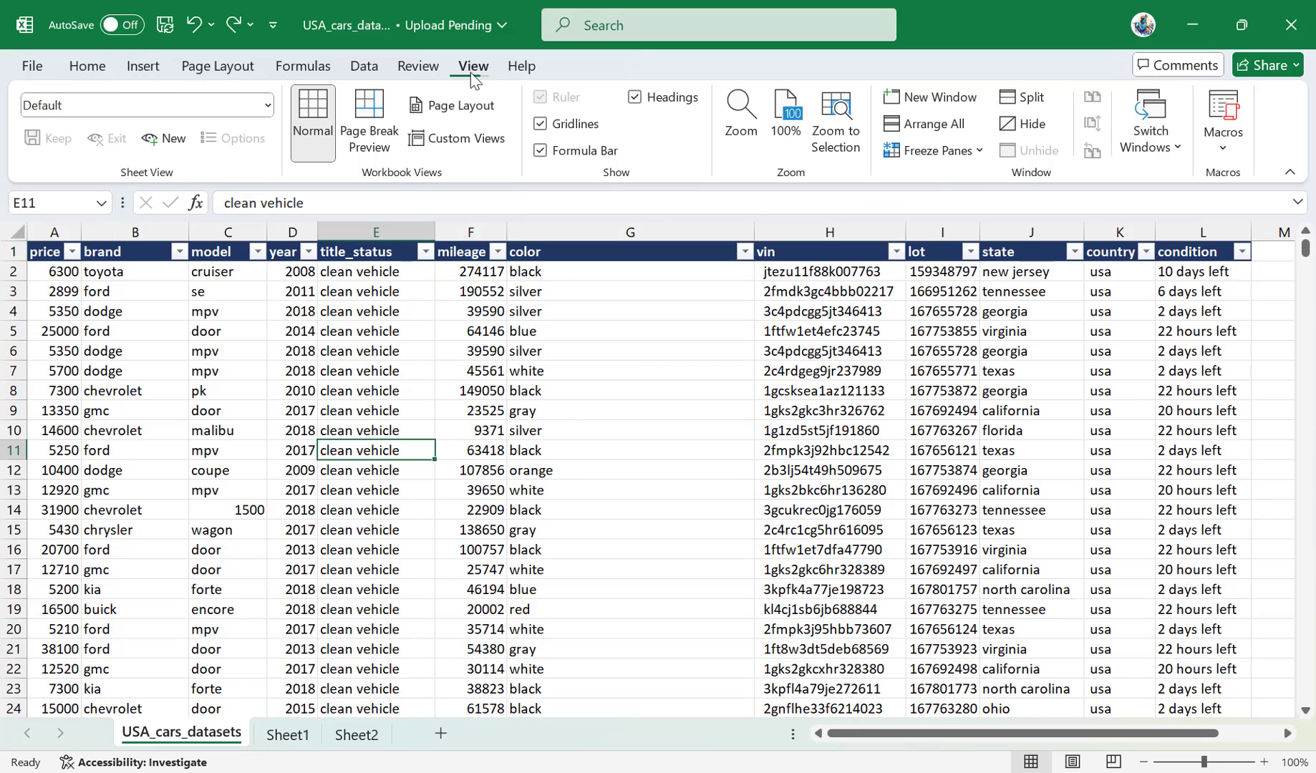
# Split the worksheet window into four panes at cell G12 and bring row 1 into view in the lower panes.
pyautogui.click(547, 467)
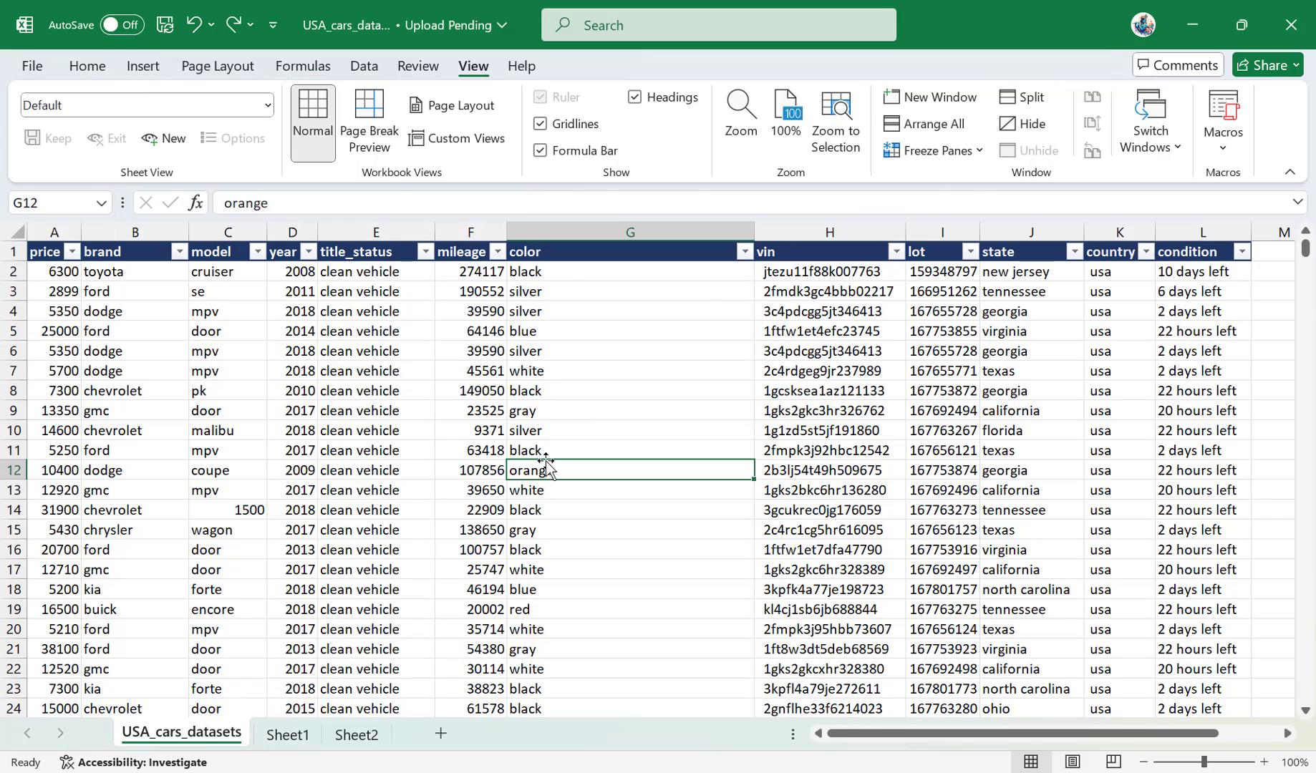
pyautogui.click(1027, 101)
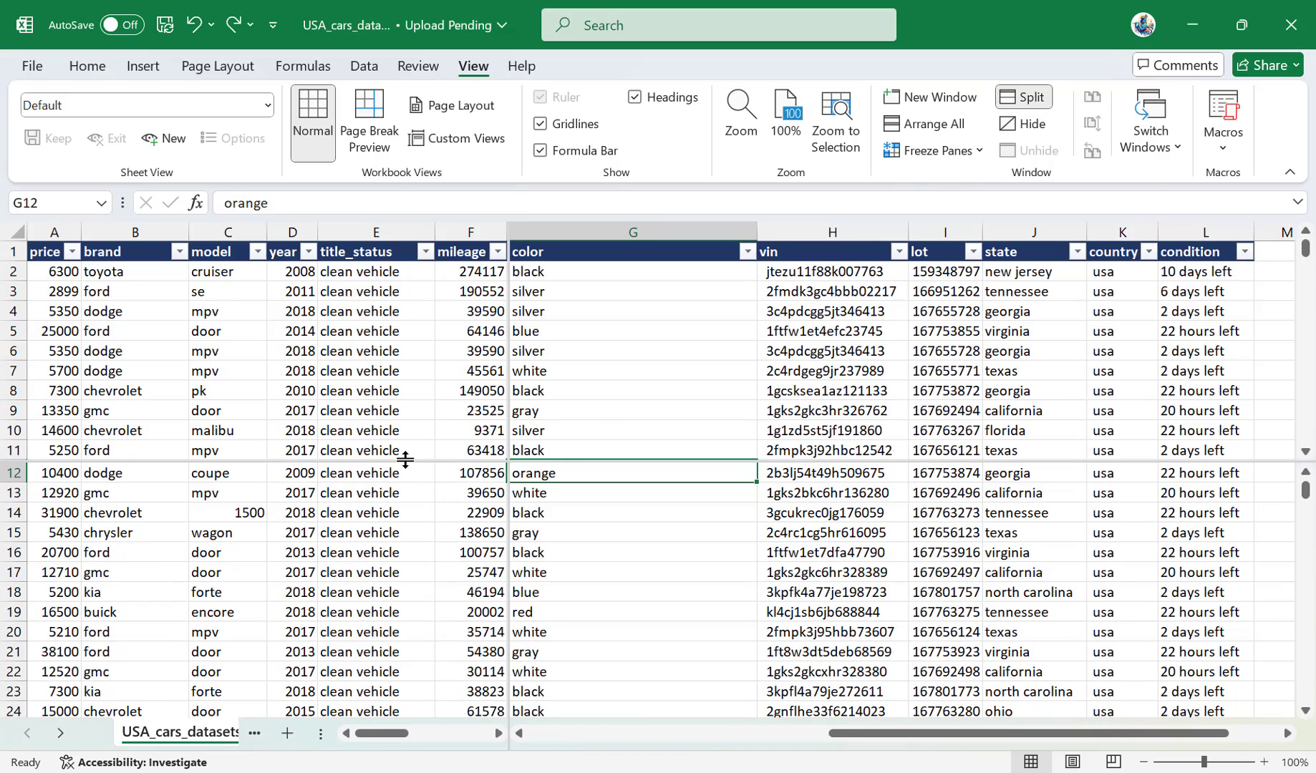
pyautogui.scroll(-12, 432, 473)
pyautogui.scroll(15, 432, 485)
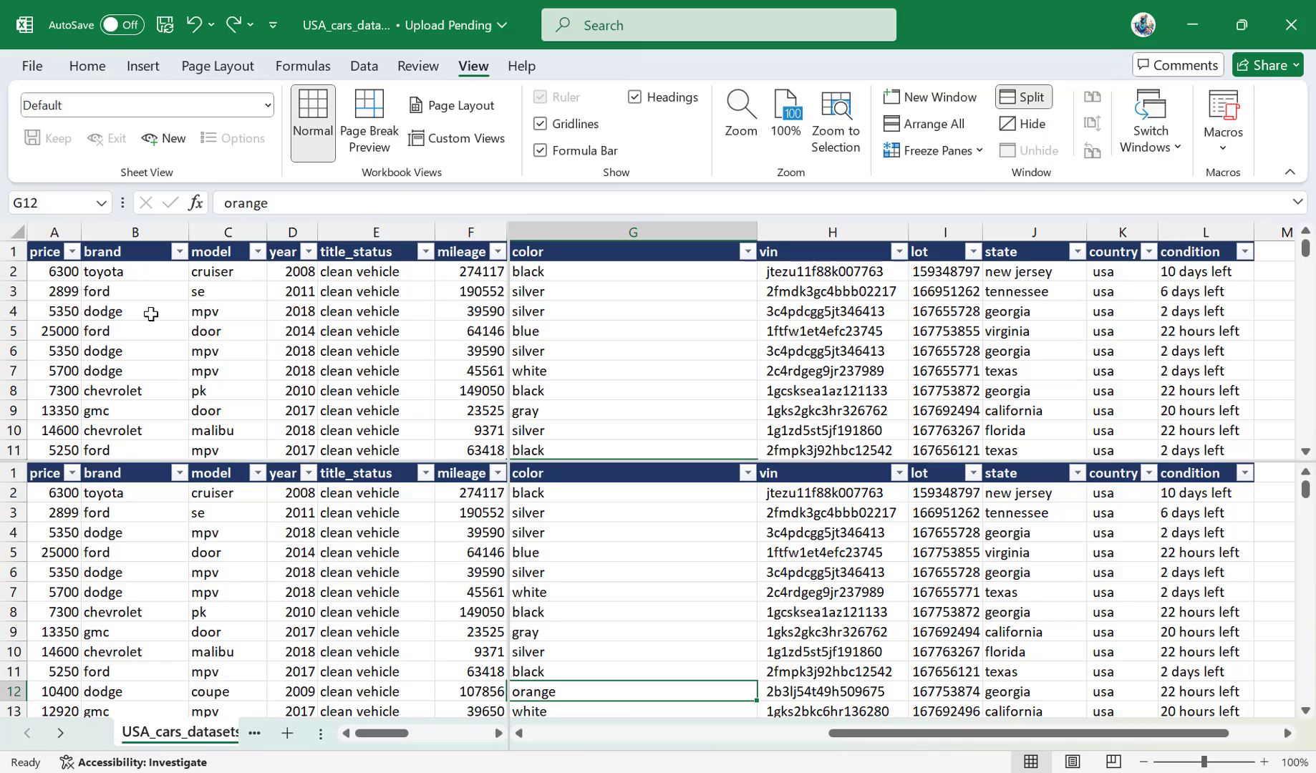
# Examine how the split panes follow the selection by selecting B4 and G6, moving along row 2 to column Z and returning to column A.
pyautogui.click(107, 313)
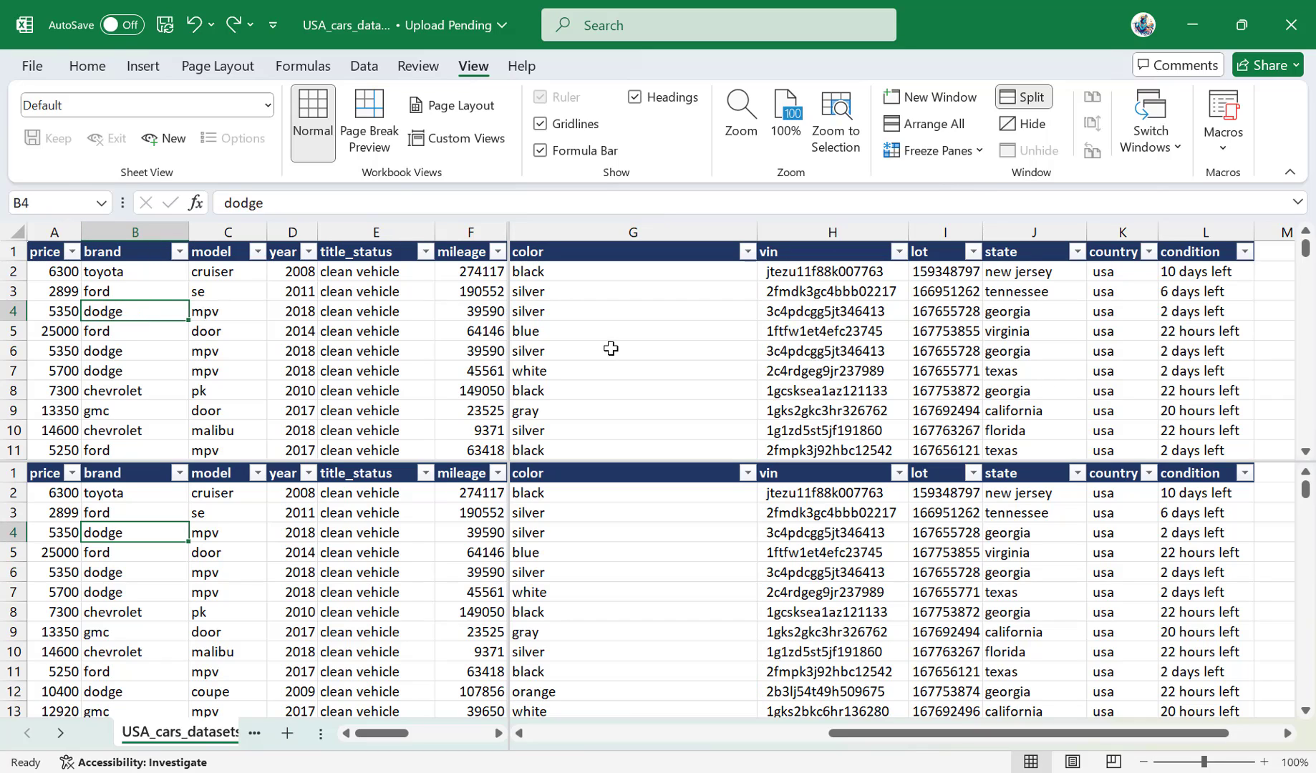
pyautogui.click(609, 349)
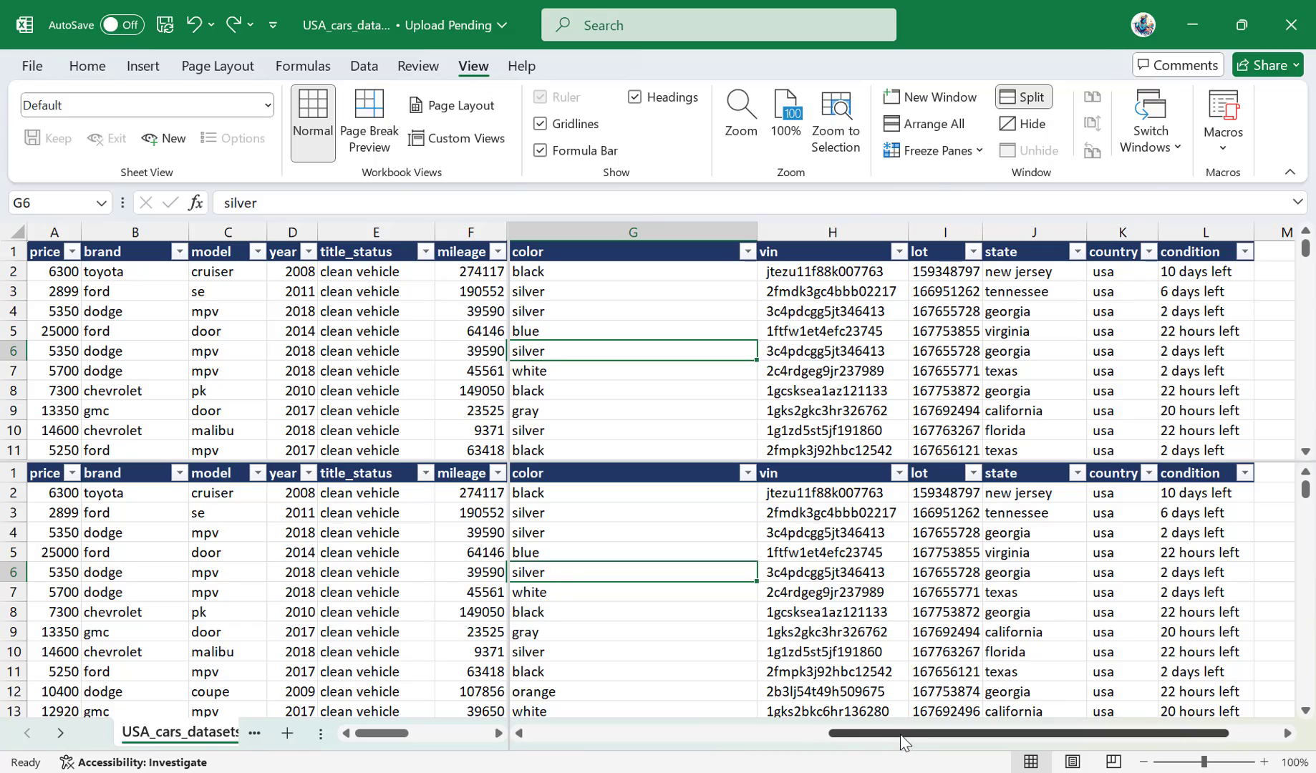
pyautogui.moveTo(901, 743); pyautogui.dragTo(954, 741)
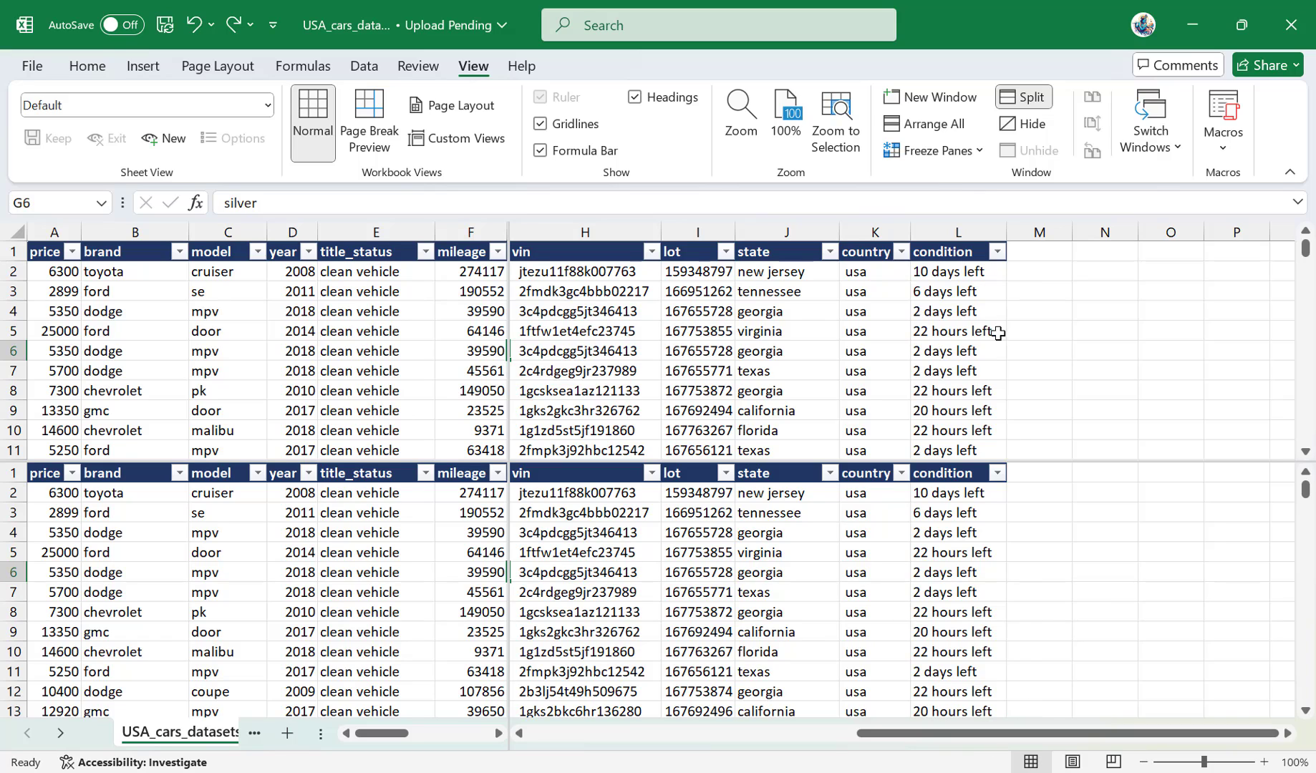
pyautogui.click(1014, 278)
pyautogui.press('Right')
pyautogui.press('Right')
pyautogui.press('Right')
pyautogui.press('Right')
pyautogui.press('Right')
pyautogui.press('Right')
pyautogui.press('Right')
pyautogui.press('Right')
pyautogui.press('Right')
pyautogui.press('Right')
pyautogui.press('Right')
pyautogui.press('Right')
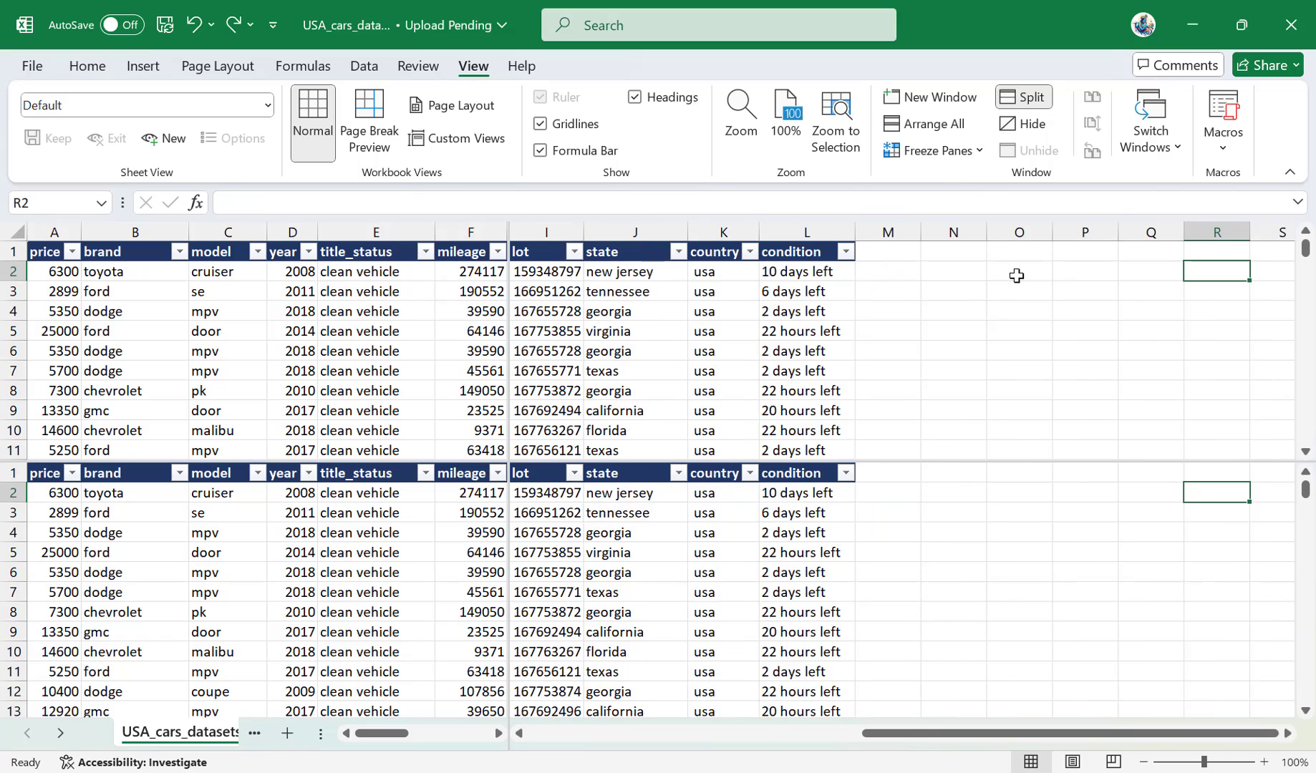
pyautogui.press('Right')
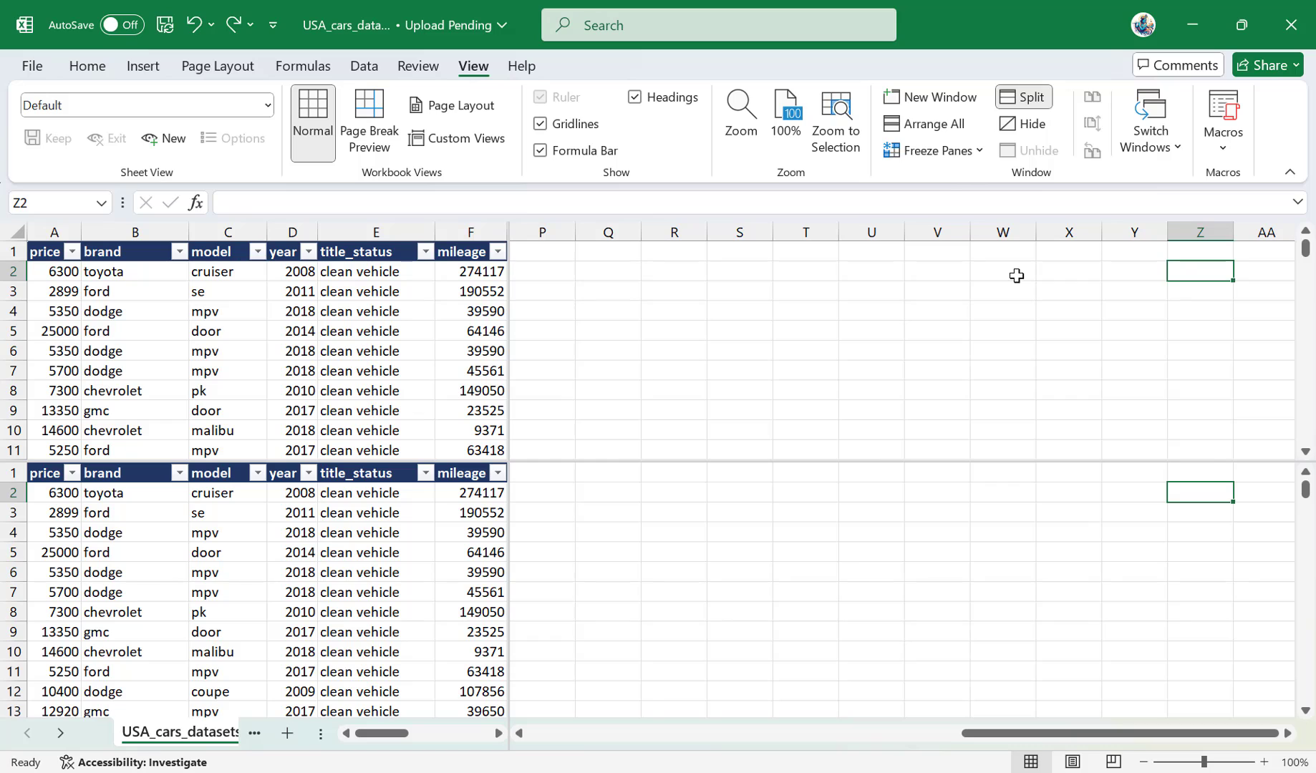
pyautogui.press('Left')
pyautogui.press('Left')
pyautogui.press('Left')
pyautogui.press('Left')
pyautogui.press('Left')
pyautogui.press('Left')
pyautogui.press('Left')
pyautogui.press('Left')
pyautogui.press('Left')
pyautogui.press('Left')
pyautogui.press('Left')
pyautogui.press('Left')
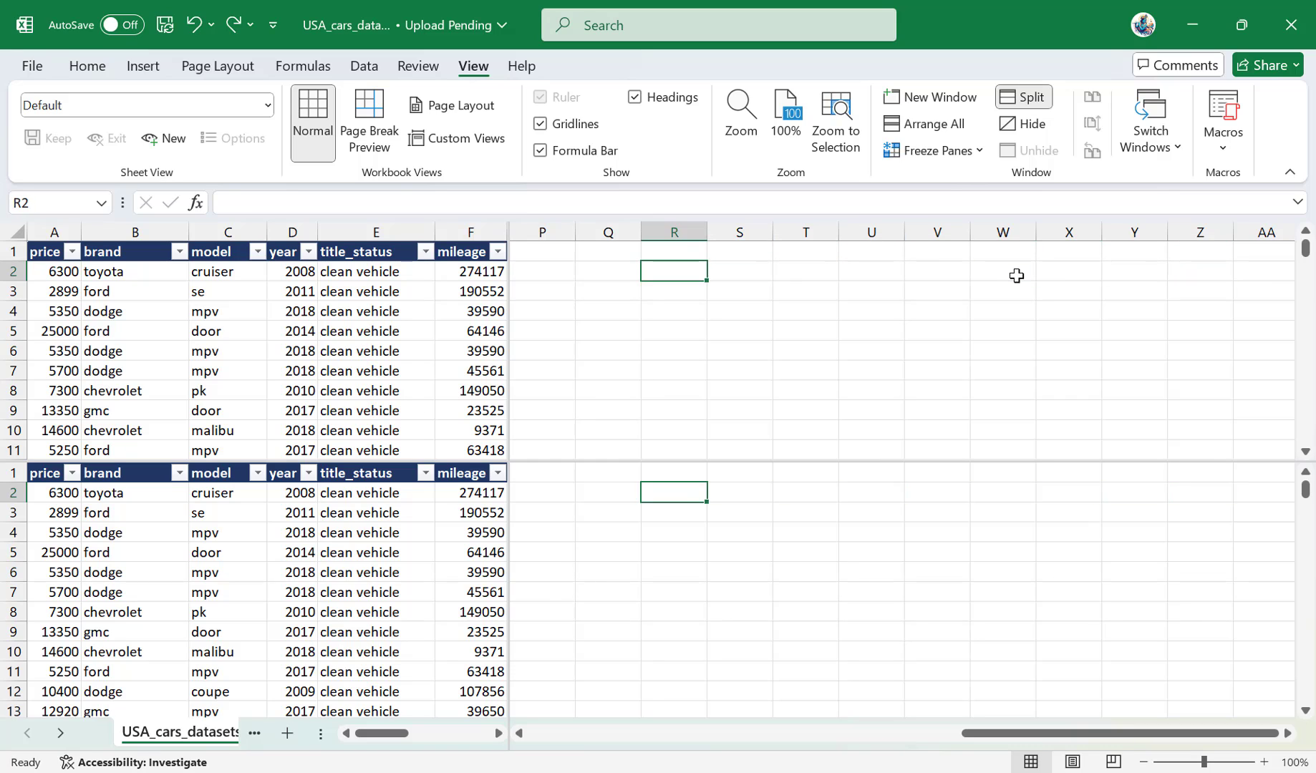
pyautogui.press('Left')
pyautogui.press('Left')
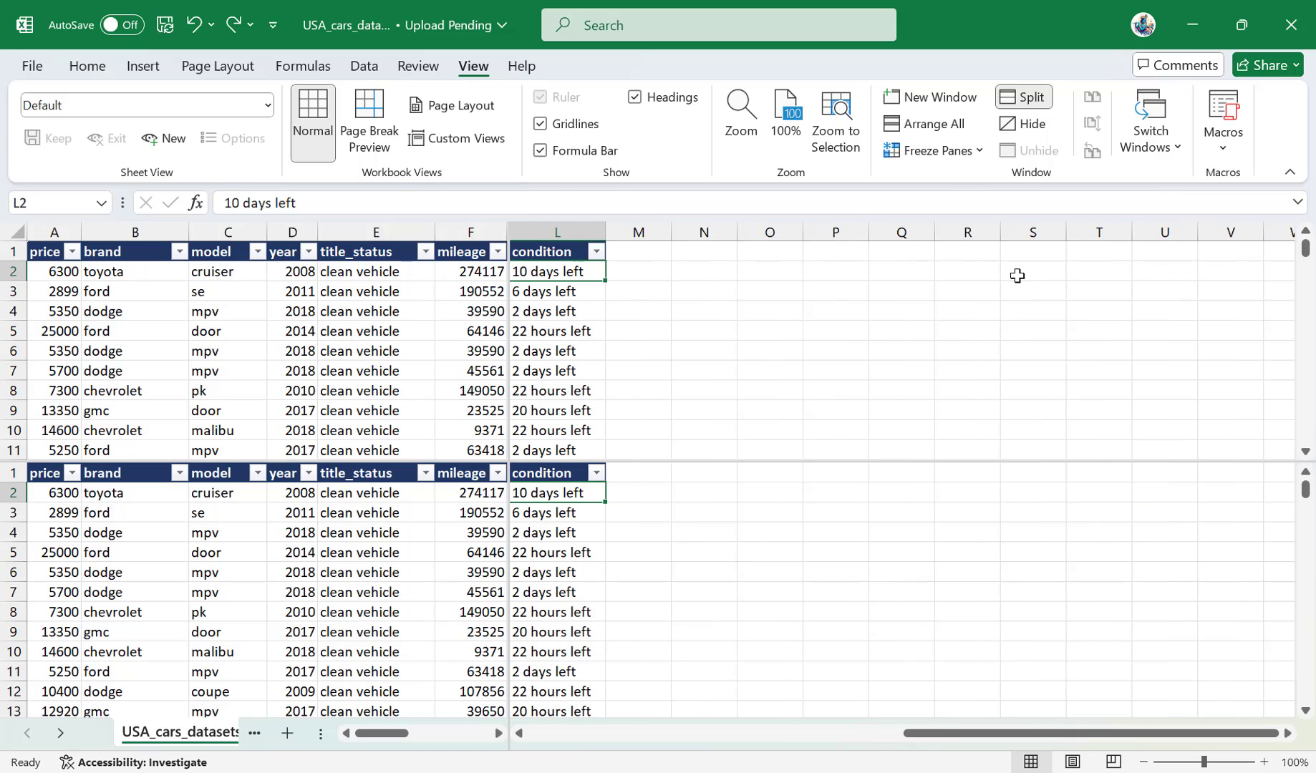
pyautogui.press('Home')
# Compare the panes by selecting D7 and B8, viewing rows from 361 in the lower panes, selecting E364, and viewing columns H to L.
pyautogui.click(289, 365)
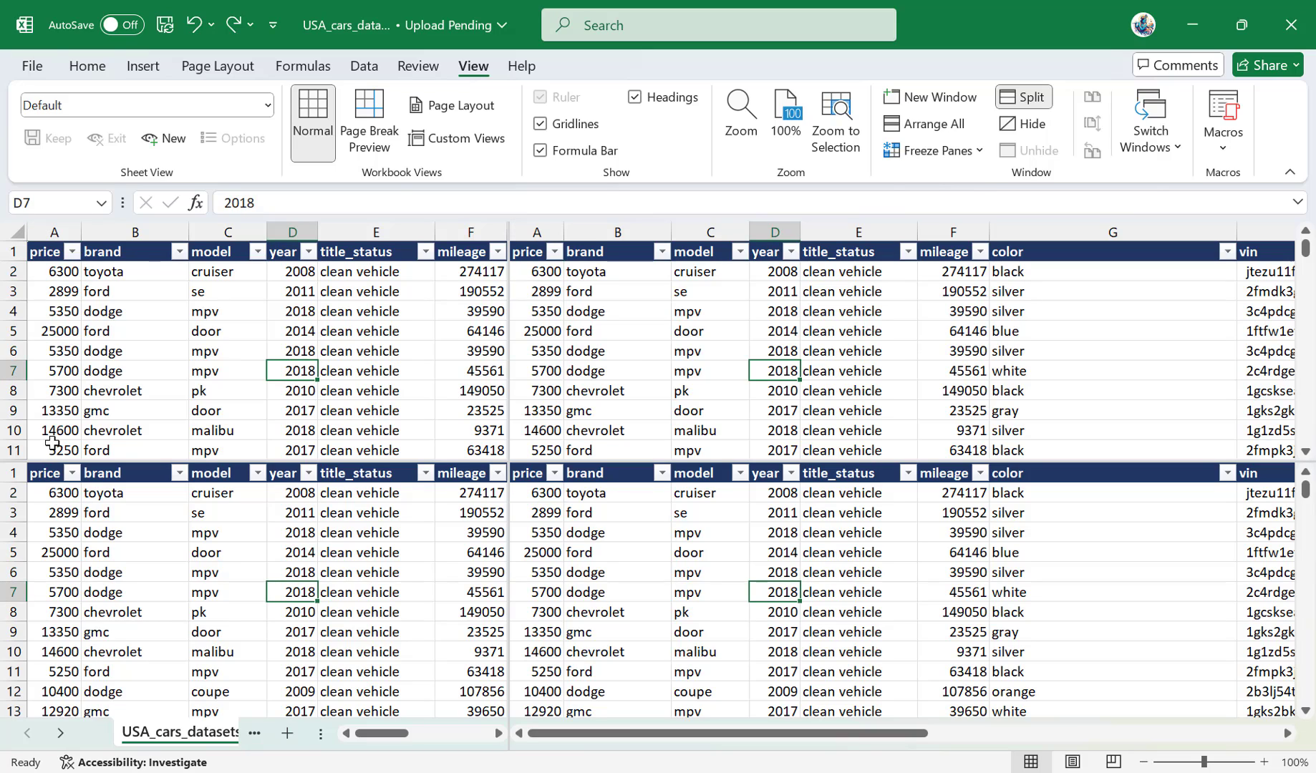
pyautogui.click(147, 610)
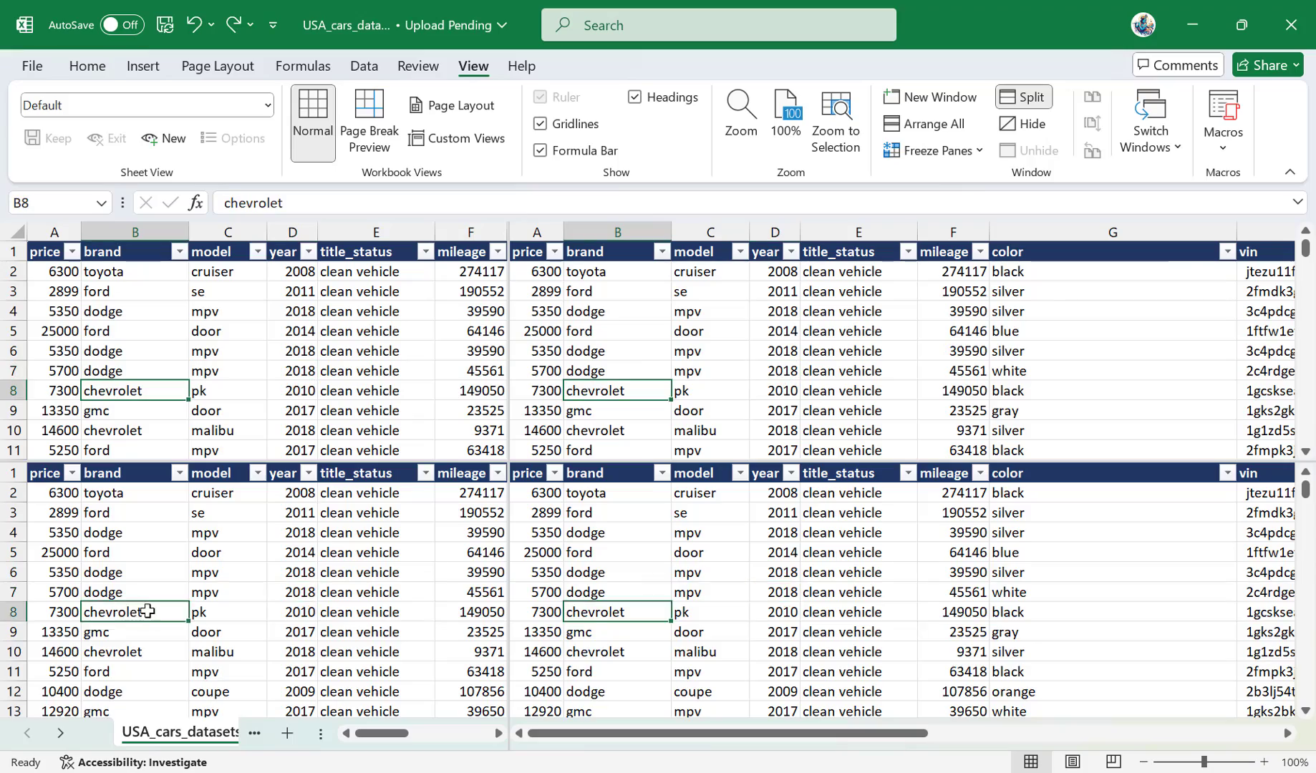
pyautogui.scroll(-20, 149, 611)
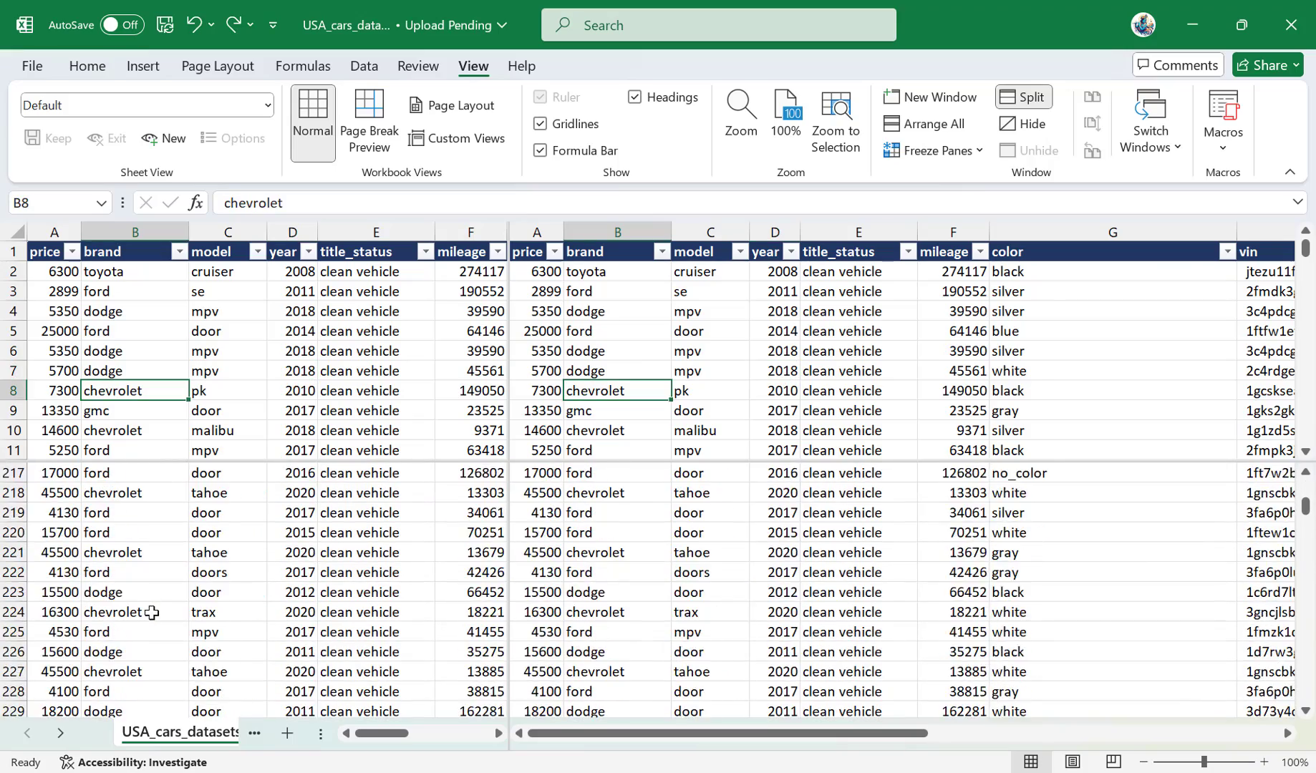
pyautogui.scroll(-20, 151, 613)
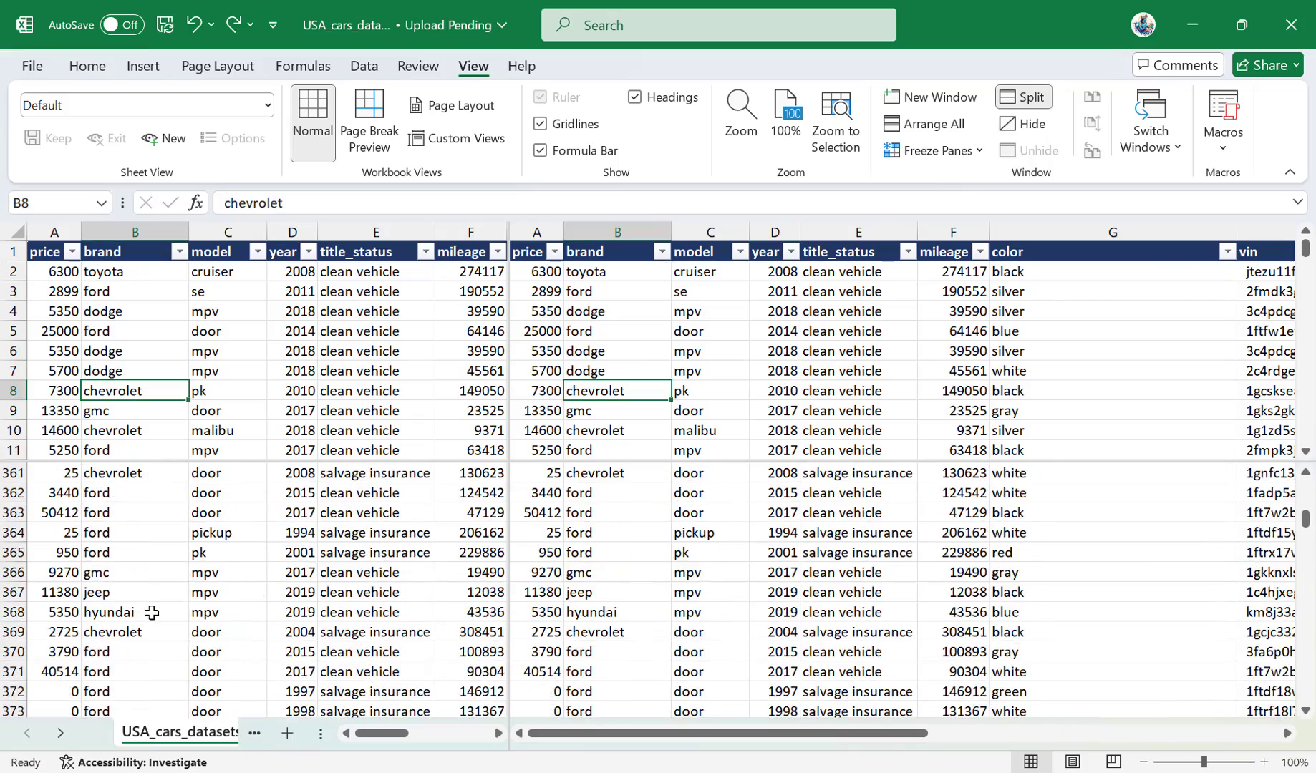
pyautogui.click(855, 532)
pyautogui.moveTo(744, 734); pyautogui.dragTo(1188, 695)
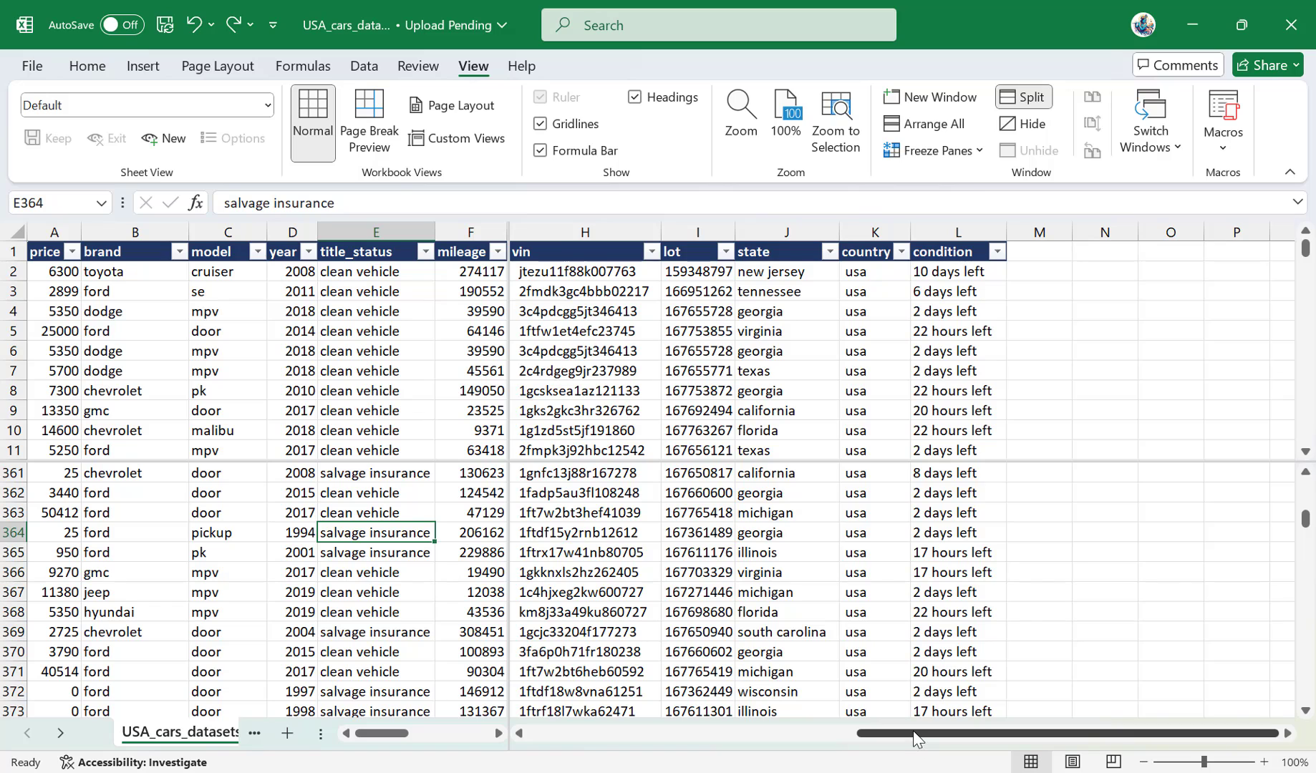
pyautogui.moveTo(912, 733); pyautogui.dragTo(455, 762)
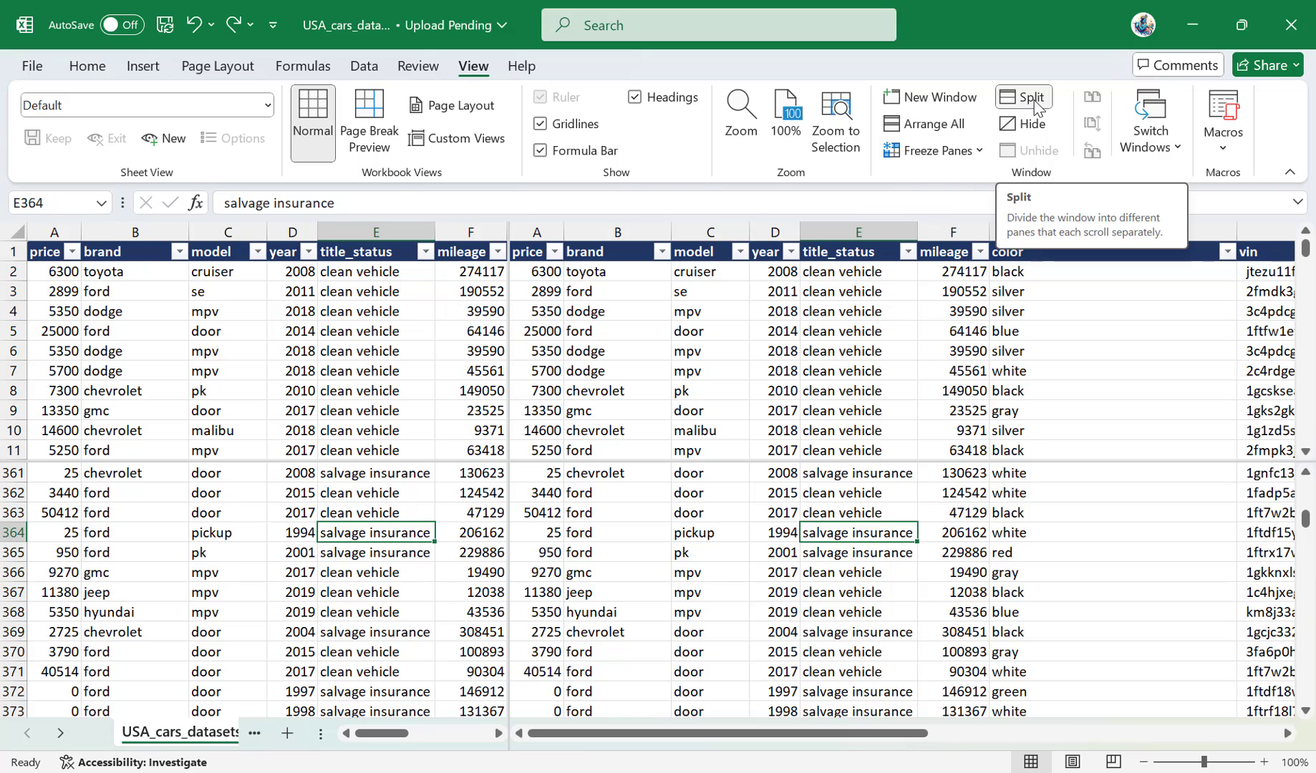
# Remove the current window split and split the worksheet again at cell H13.
pyautogui.click(1034, 103)
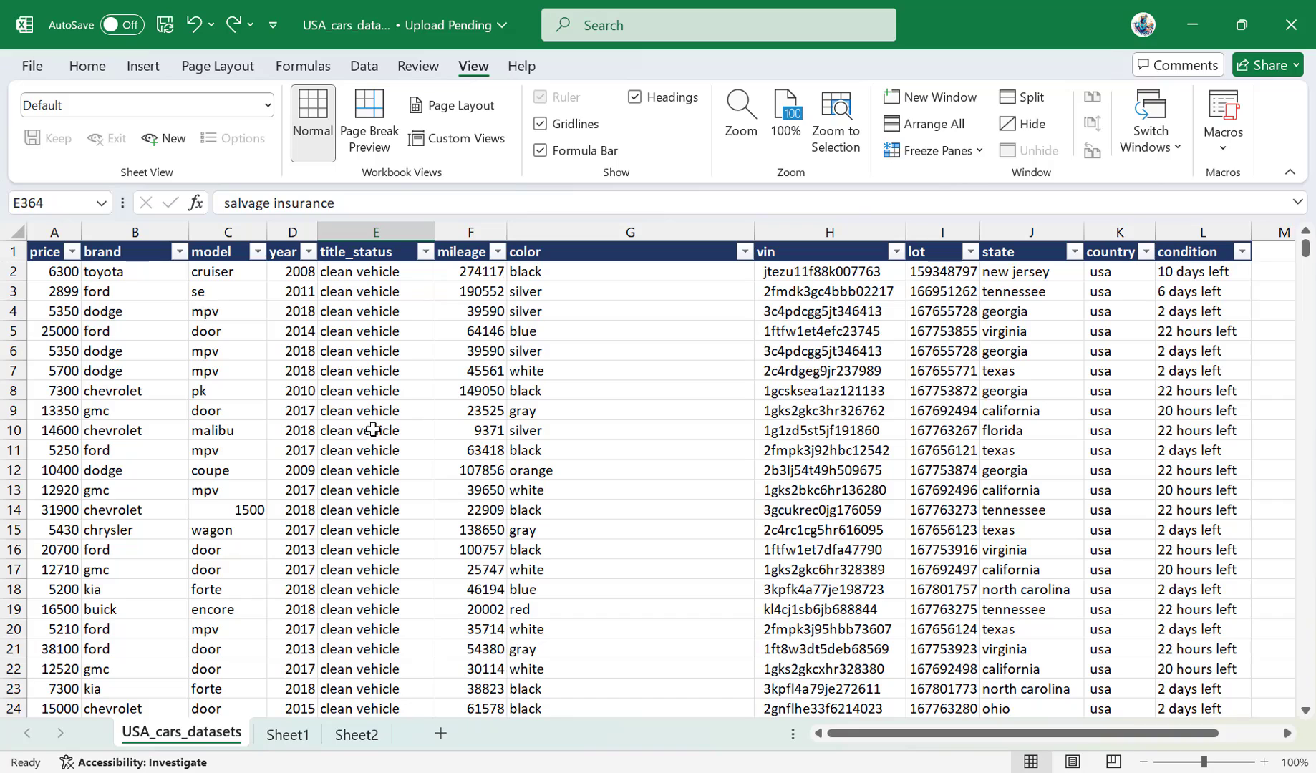
pyautogui.click(381, 360)
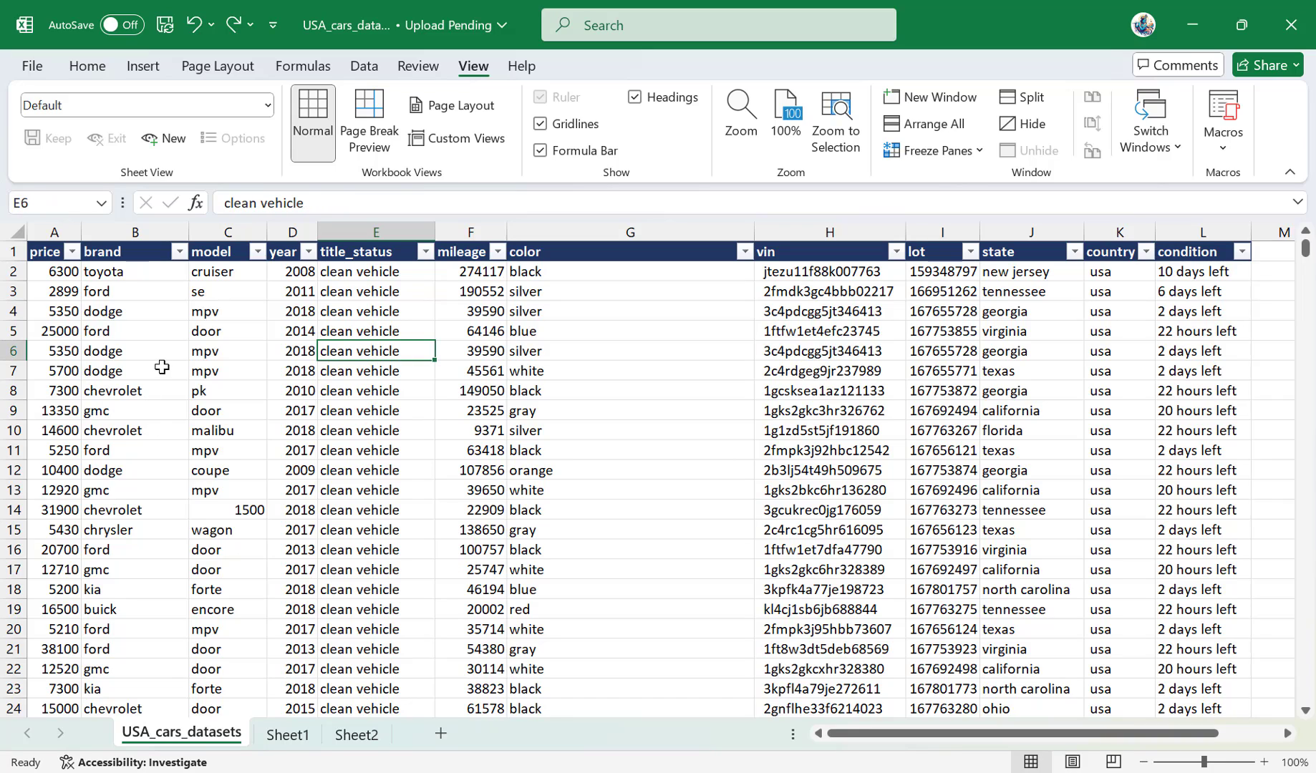
pyautogui.click(811, 490)
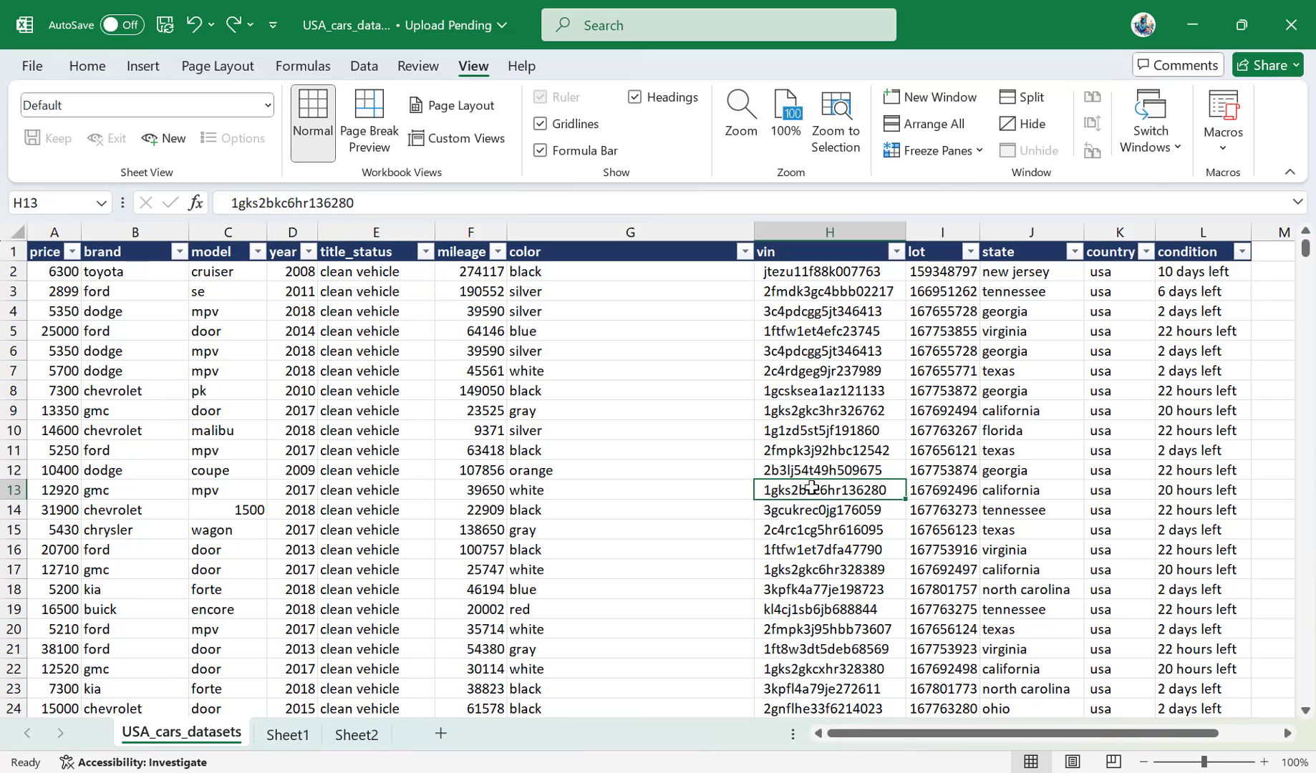
pyautogui.click(1034, 104)
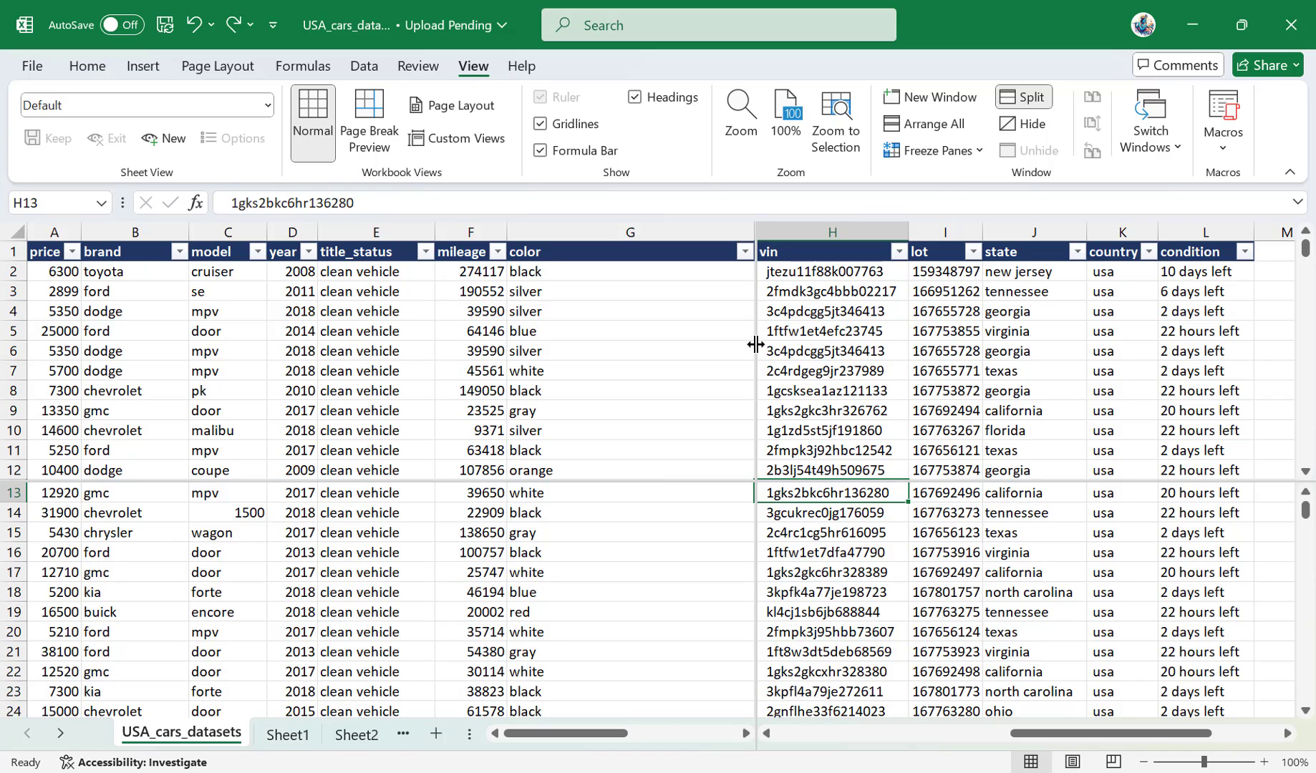
# Reposition the split dividers so the vertical one sits after column C and the horizontal one sits below row 17.
pyautogui.moveTo(756, 345); pyautogui.dragTo(269, 342)
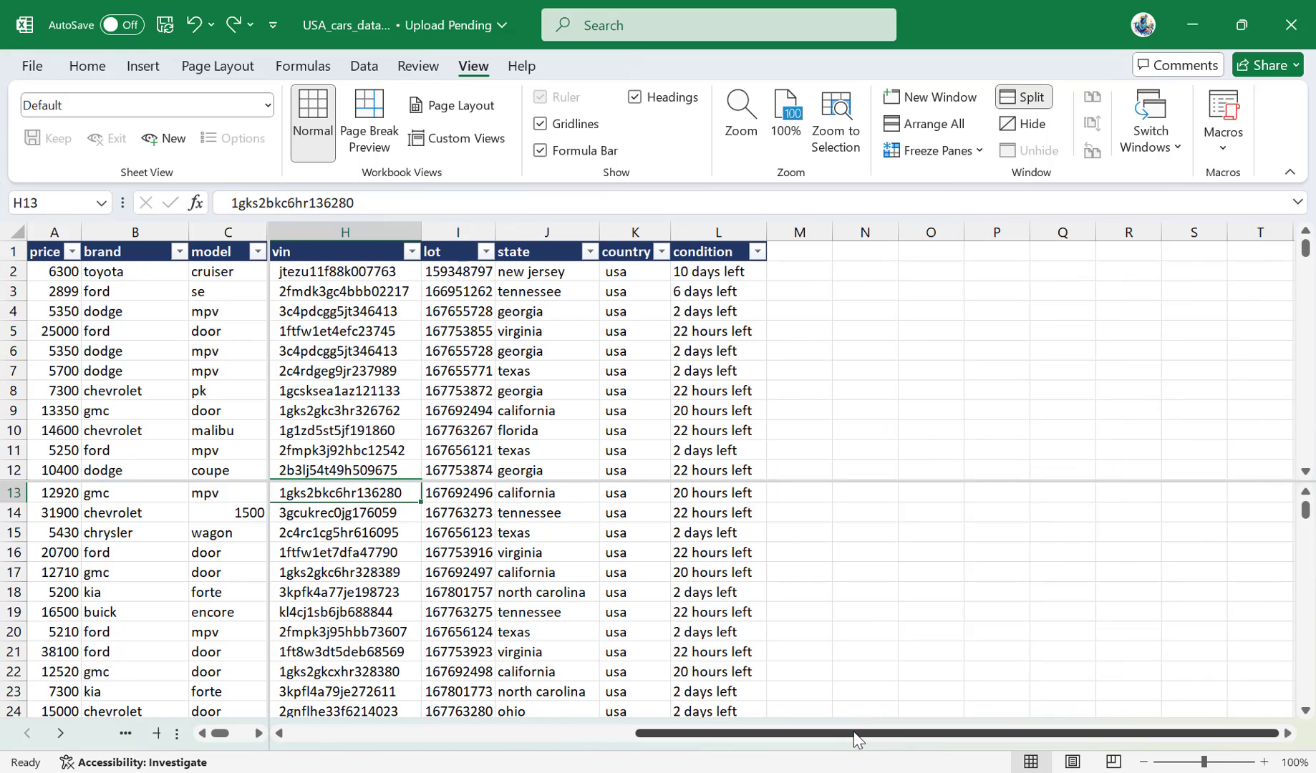
pyautogui.moveTo(856, 739); pyautogui.dragTo(773, 741)
pyautogui.scroll(-6, 152, 544)
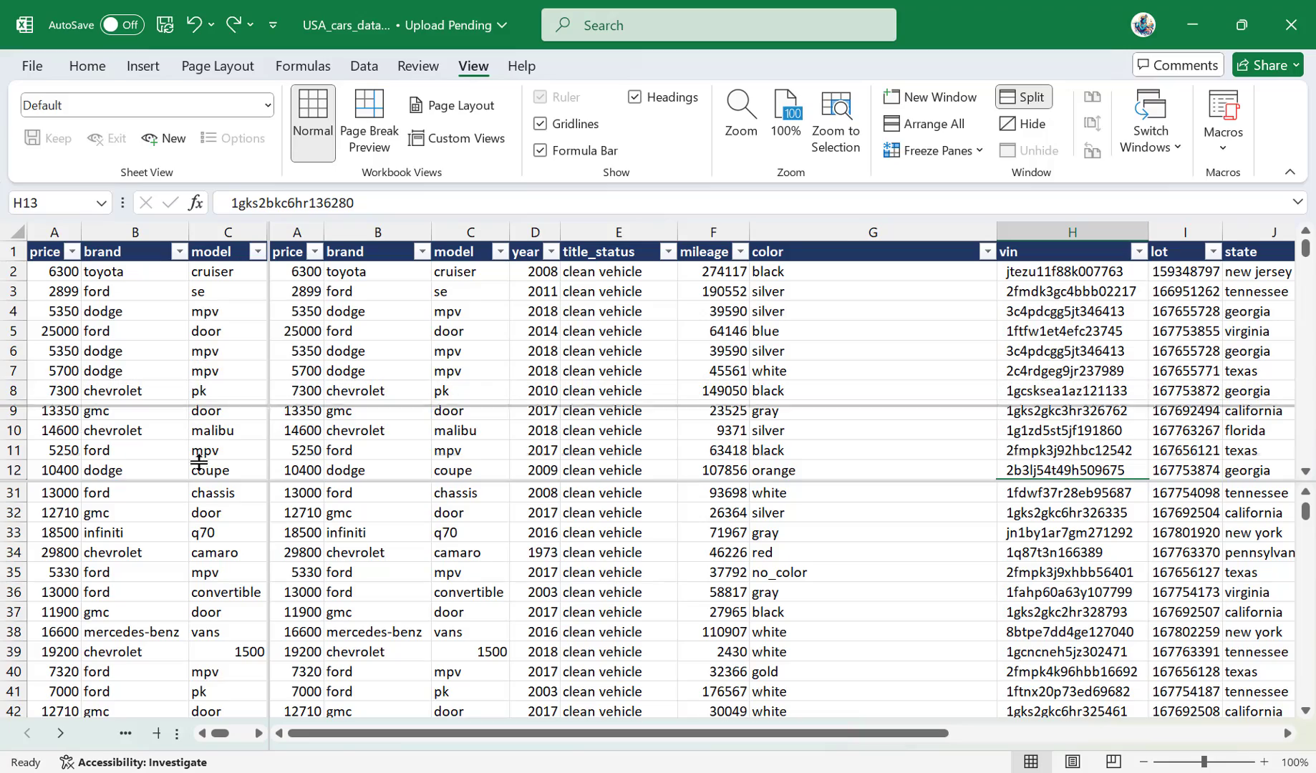
pyautogui.moveTo(192, 481); pyautogui.dragTo(195, 580)
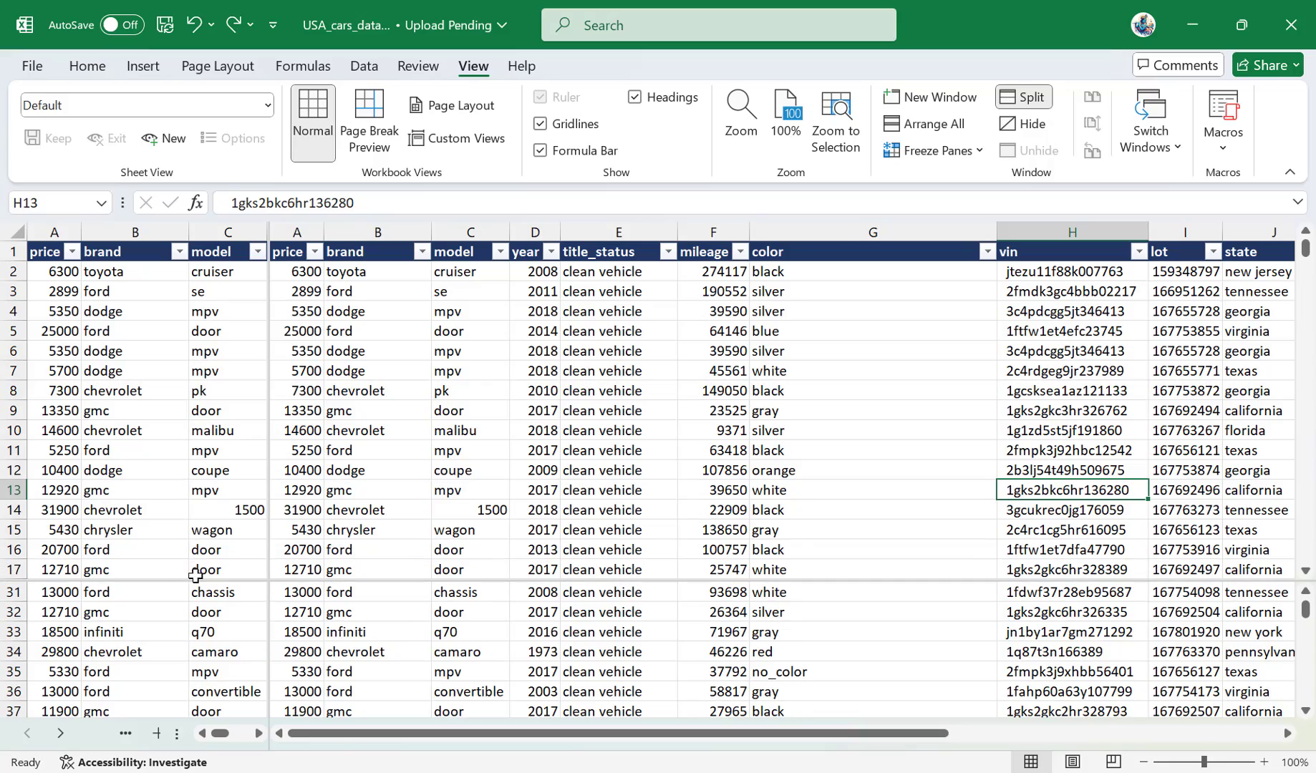
# View different rows independently in the upper and lower panes, and remove the window split.
pyautogui.scroll(-12, 147, 519)
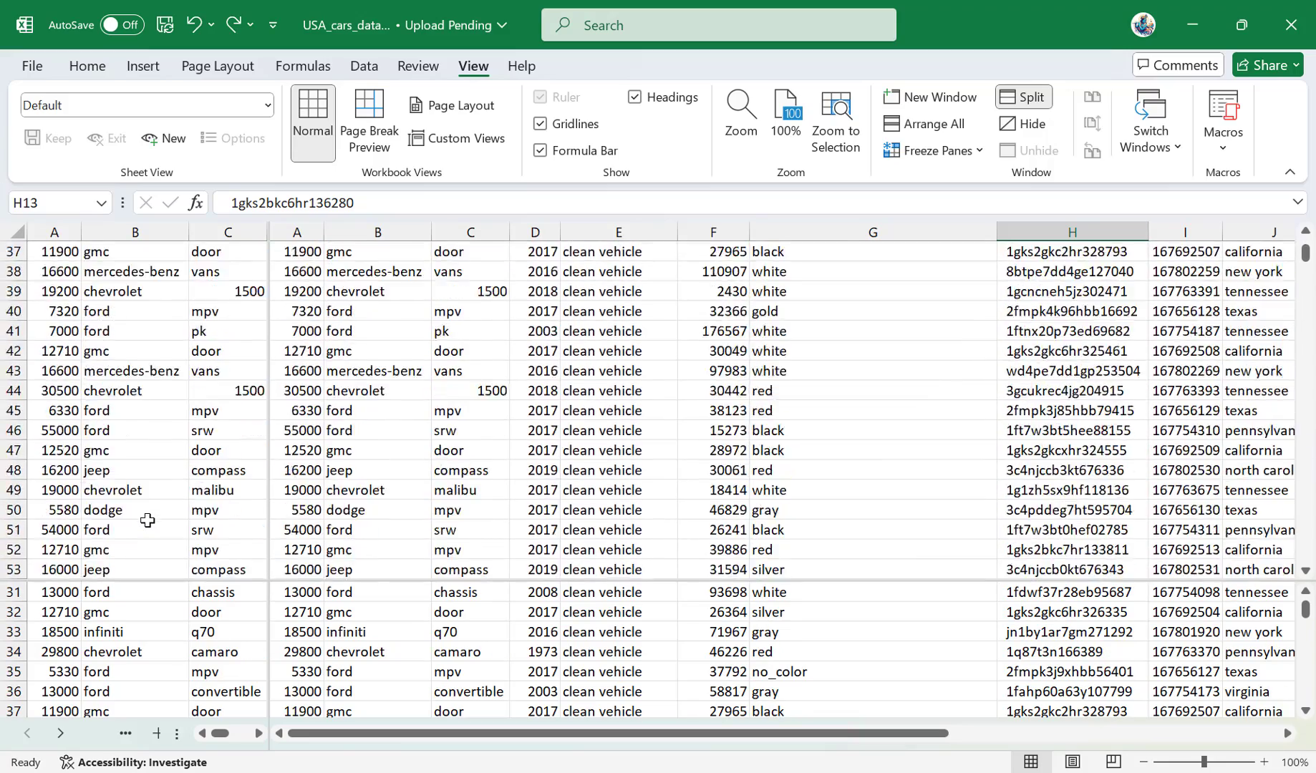
pyautogui.scroll(12, 147, 520)
pyautogui.scroll(-12, 173, 653)
pyautogui.click(174, 653)
pyautogui.scroll(-20, 176, 644)
pyautogui.moveTo(191, 580)
pyautogui.mouseDown()
pyautogui.moveTo(191, 501)
pyautogui.moveTo(192, 584)
pyautogui.mouseUp()
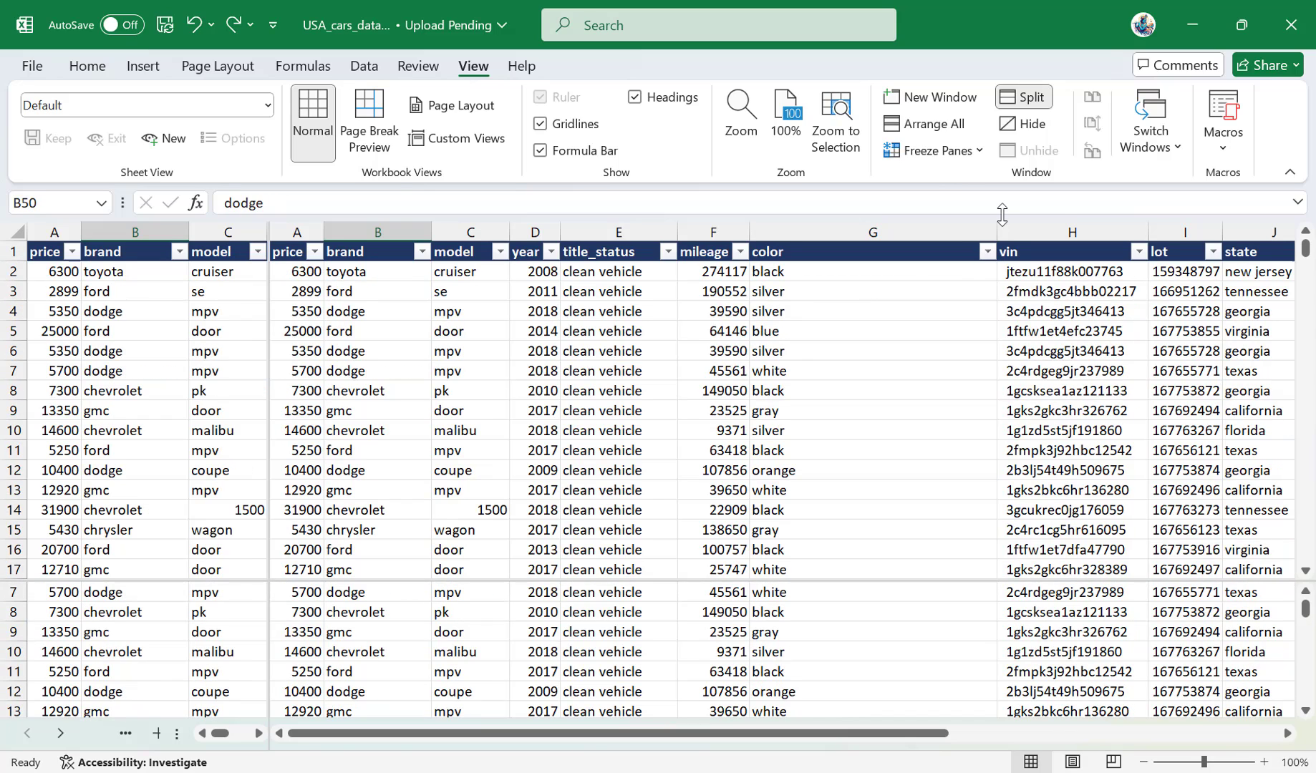
pyautogui.click(1025, 98)
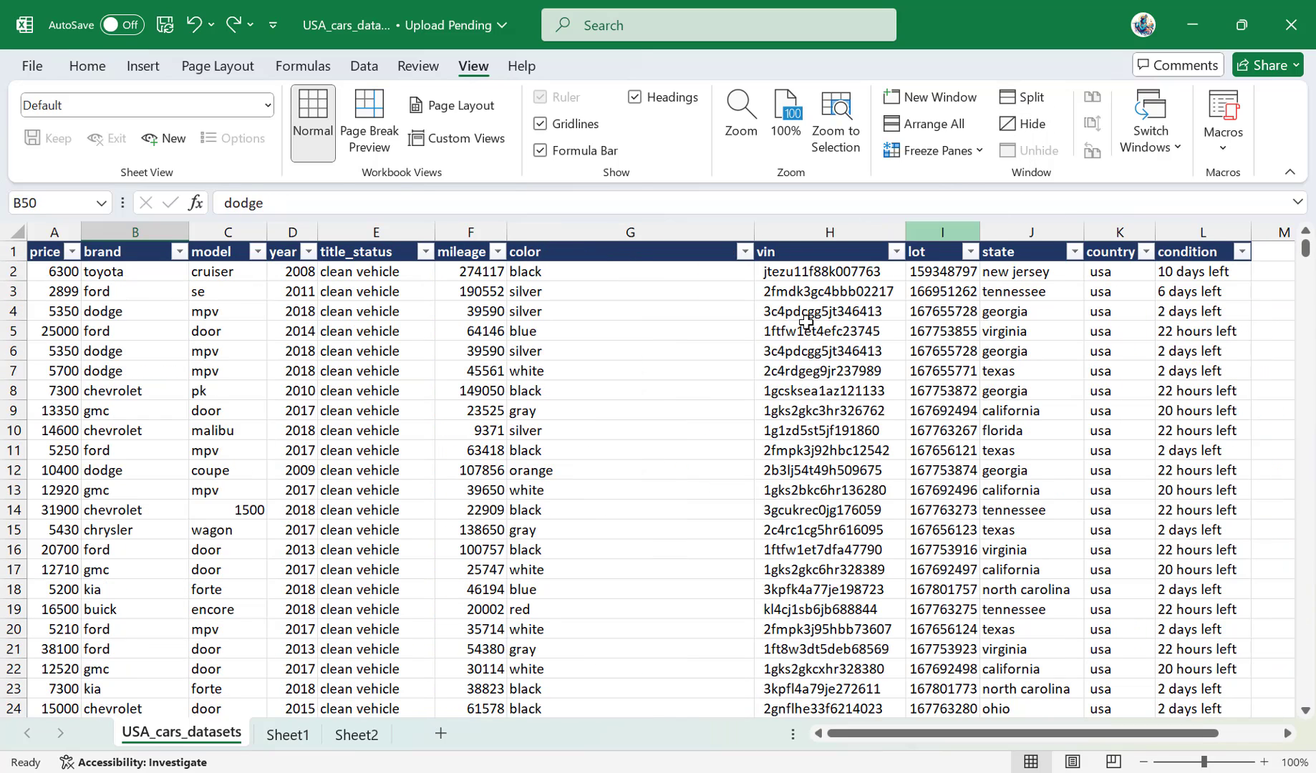
# Starting from the brand header in B1, jump to the last filled cell of the column and back to the header.
pyautogui.click(467, 412)
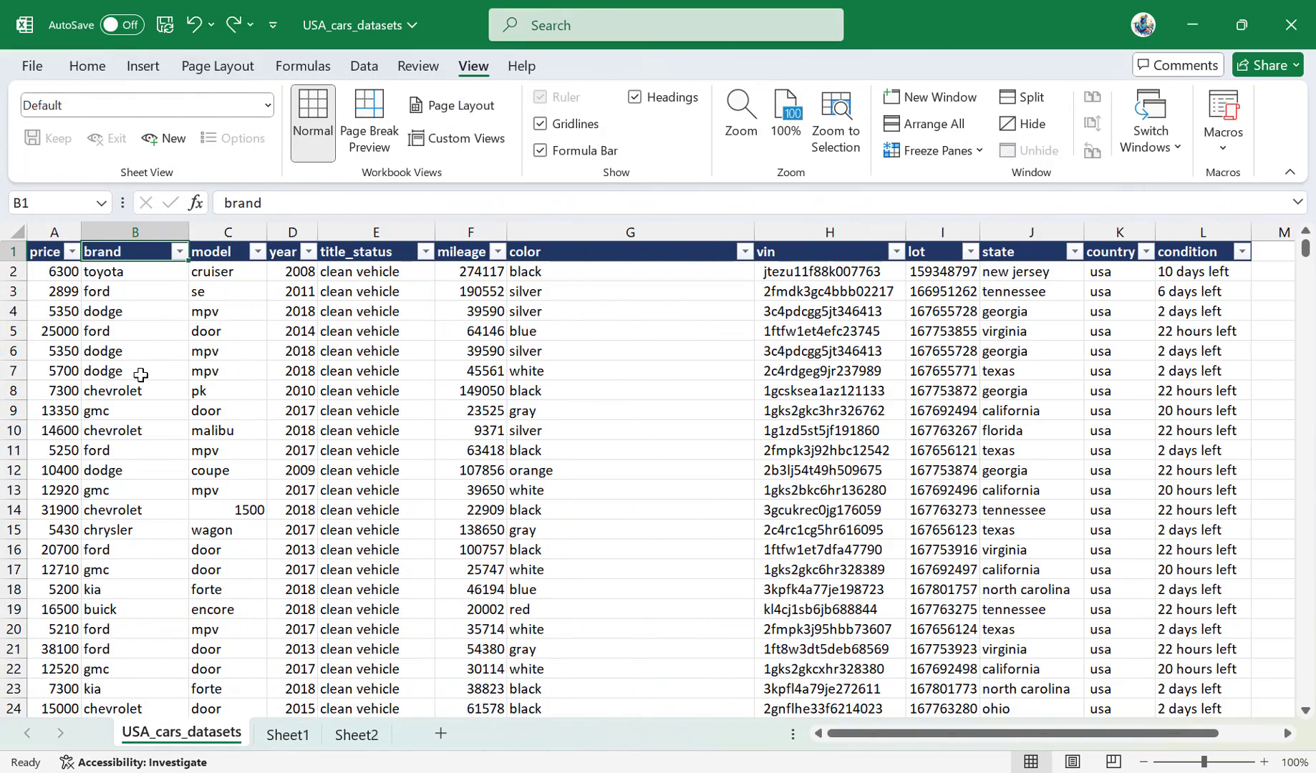
pyautogui.press('Left')
pyautogui.press('Right')
pyautogui.press('Down')
pyautogui.press('Up')
pyautogui.hotkey('ctrl', 'Down')
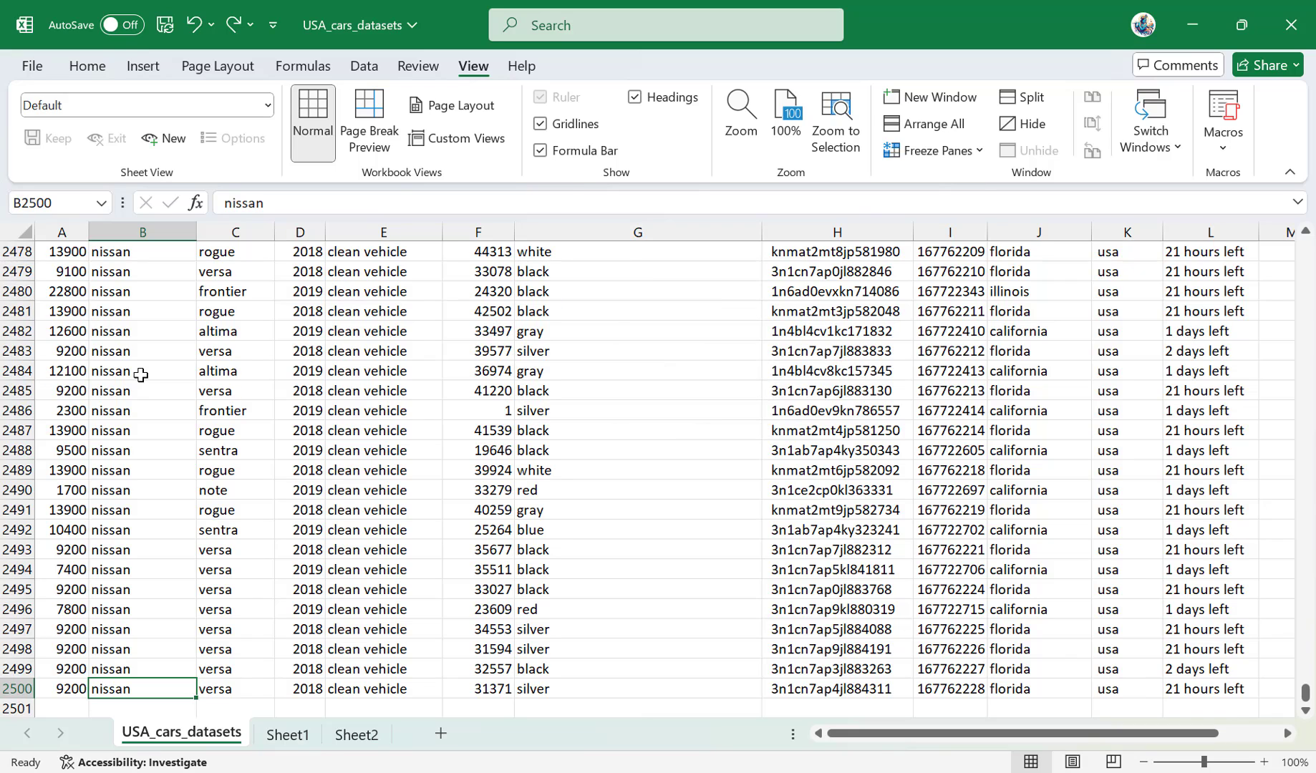
pyautogui.hotkey('ctrl', 'Up')
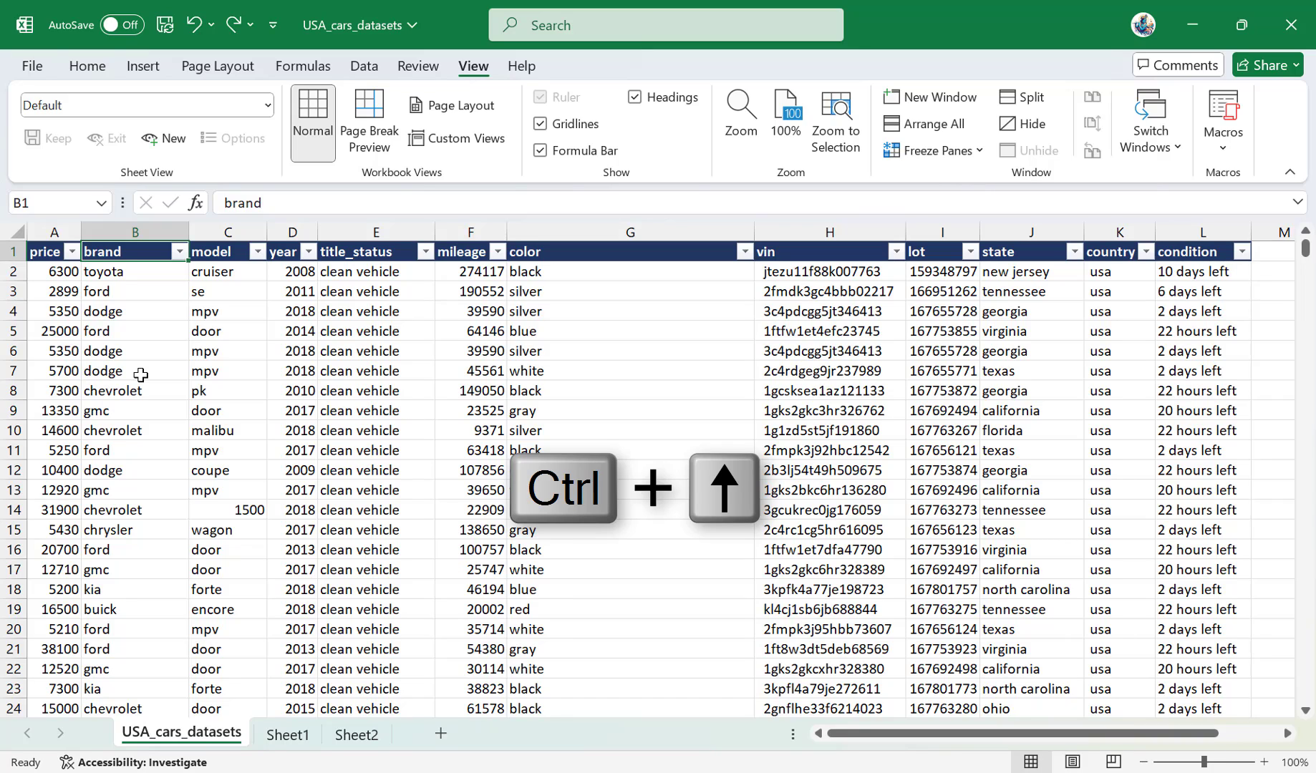
# Starting from A1, jump to the last filled header cell, L1, and back to A1.
pyautogui.press('Left')
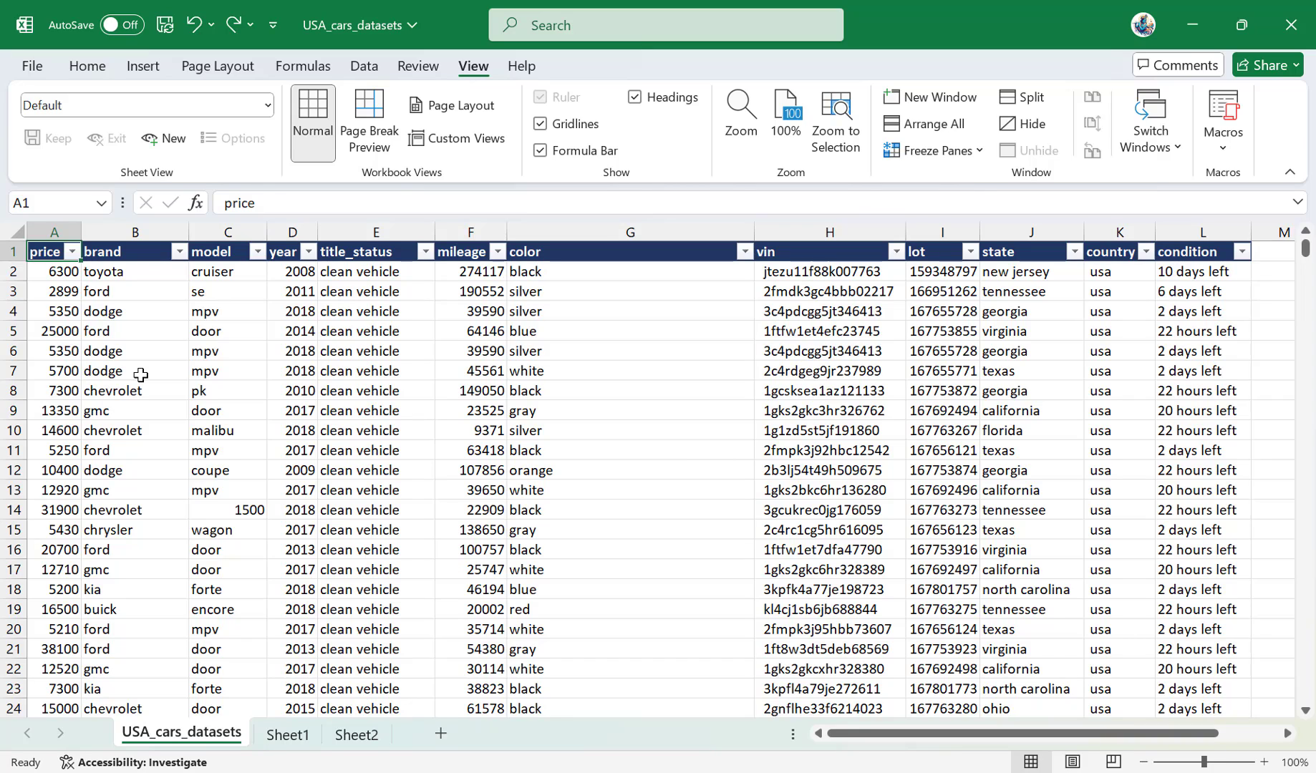
pyautogui.hotkey('ctrl', 'Right')
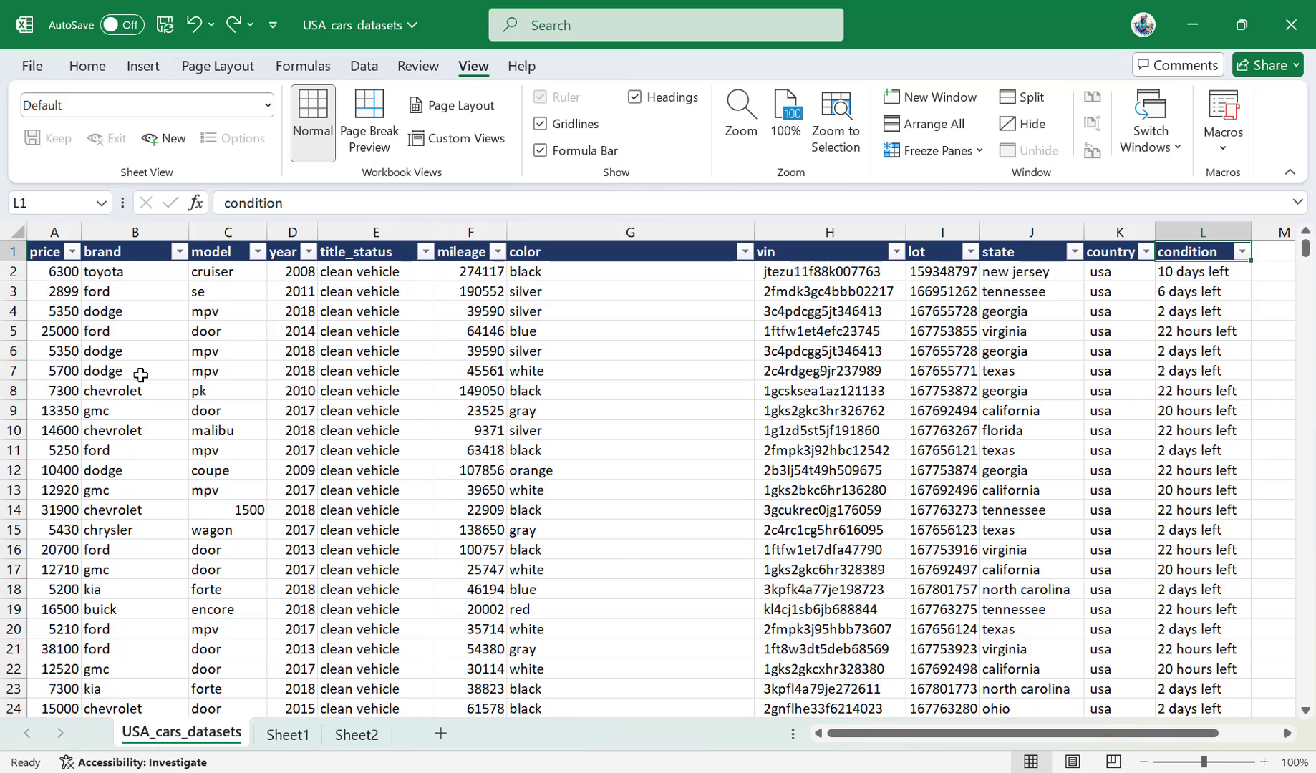
pyautogui.press('Down')
pyautogui.press('Up')
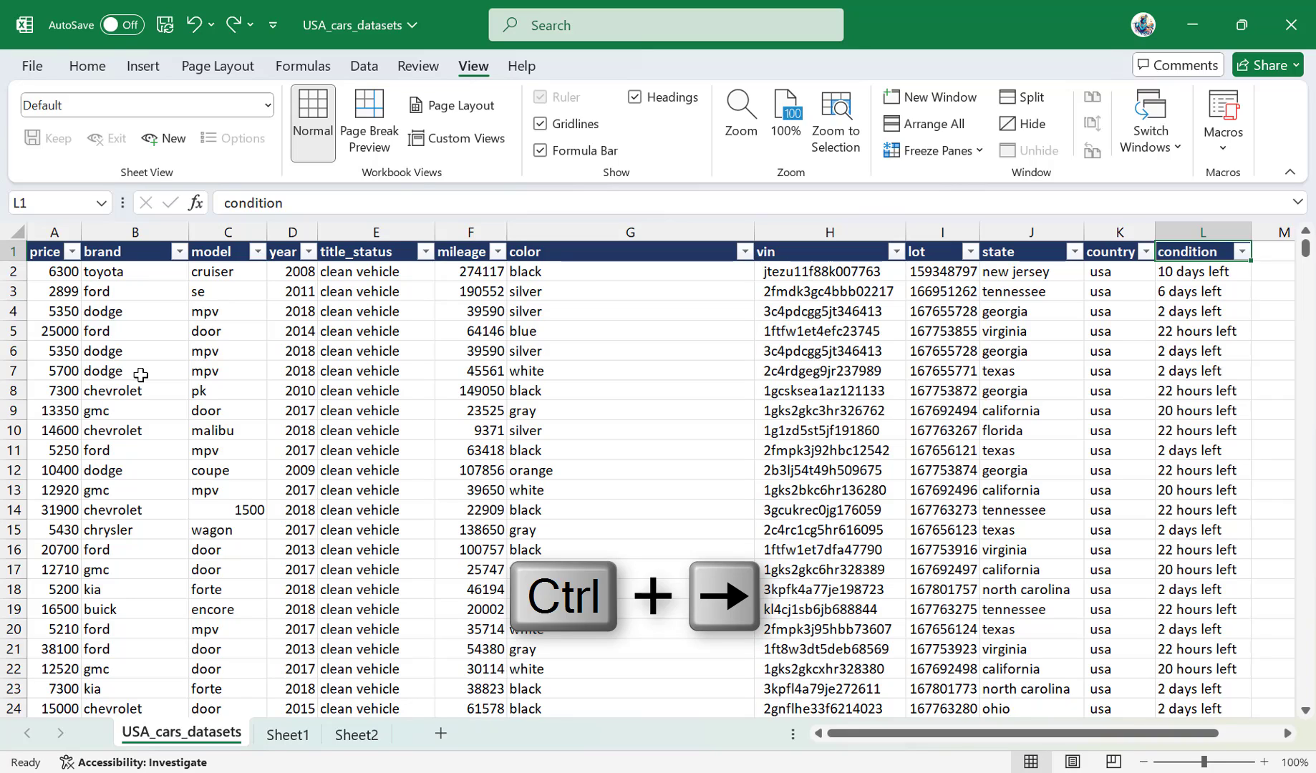
pyautogui.hotkey('ctrl', 'Left')
pyautogui.hotkey('ctrl', 'Left')
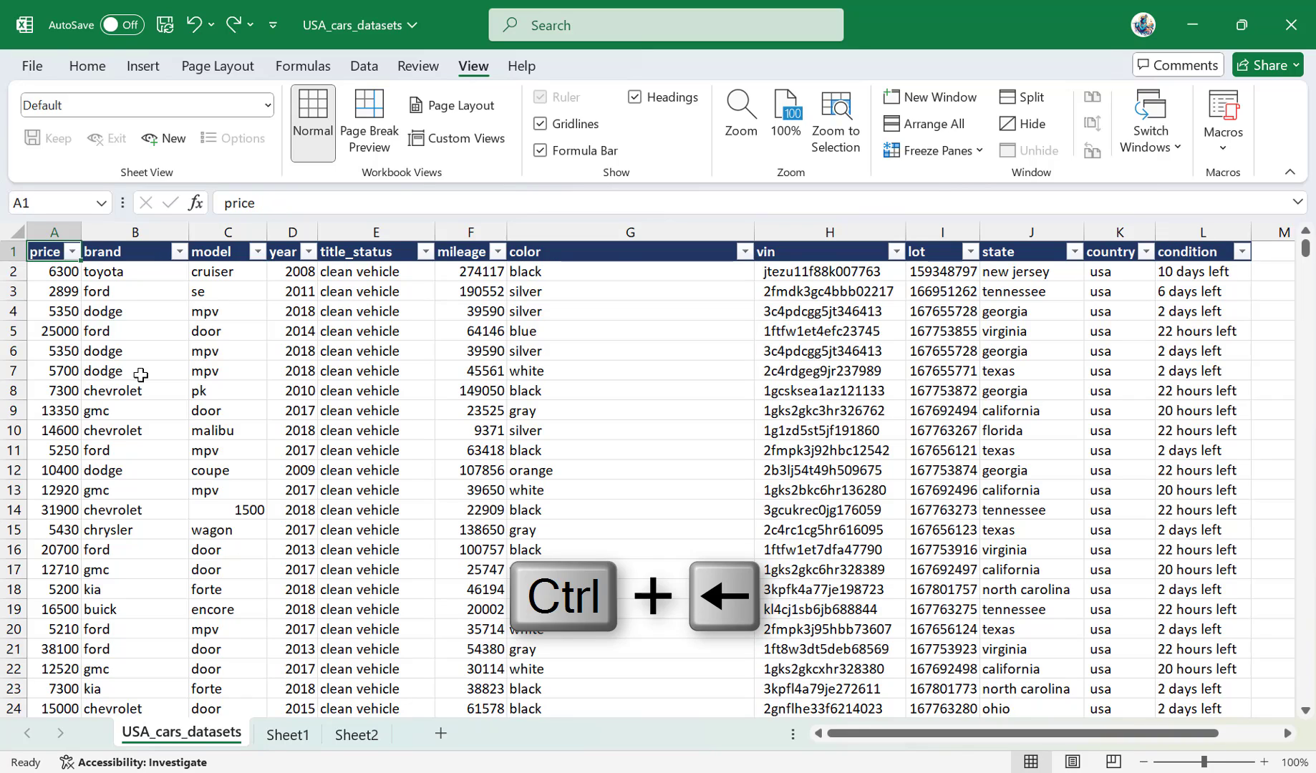
# From A6, jump to both ends of the row and of column A, ending on cell A4.
pyautogui.press('Down')
pyautogui.press('Down')
pyautogui.press('Down')
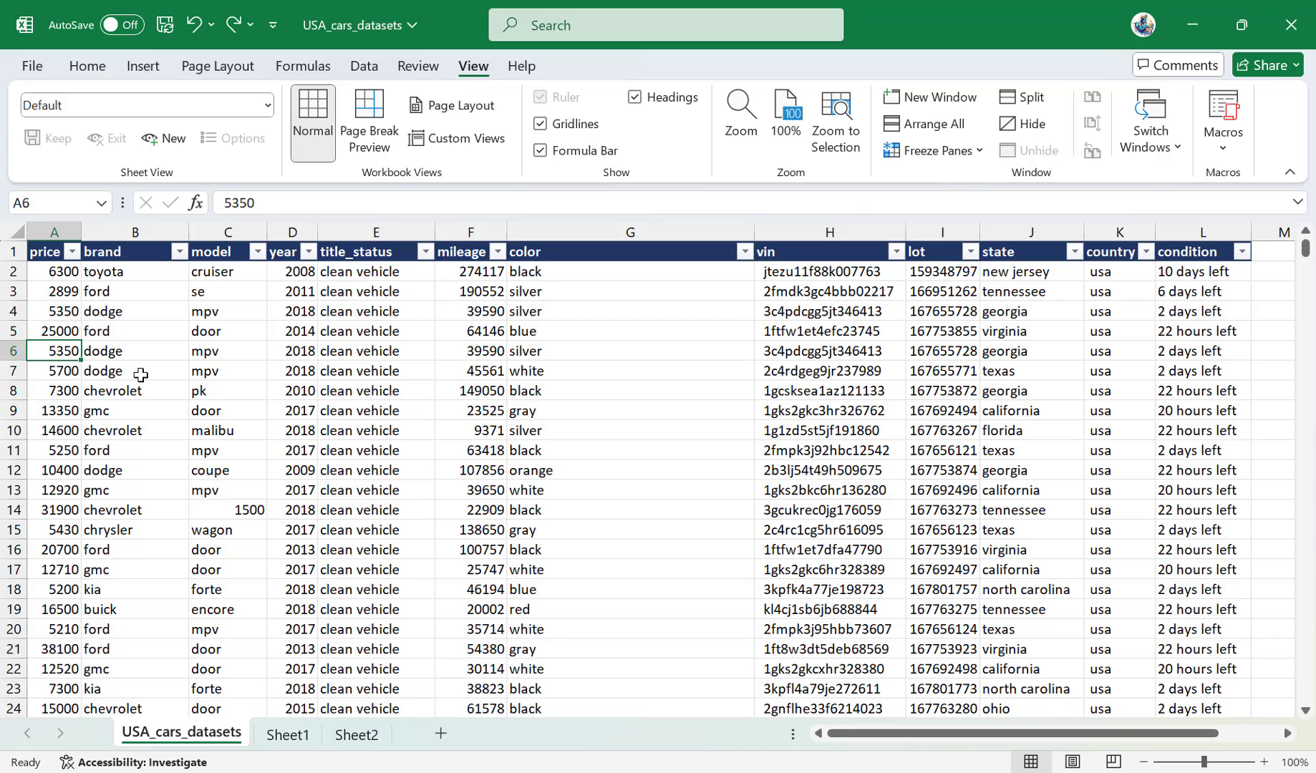
pyautogui.hotkey('ctrl', 'Right')
pyautogui.hotkey('ctrl', 'Left')
pyautogui.hotkey('ctrl', 'Down')
pyautogui.hotkey('ctrl', 'Up')
pyautogui.press('Down')
pyautogui.press('Down')
pyautogui.press('Down')
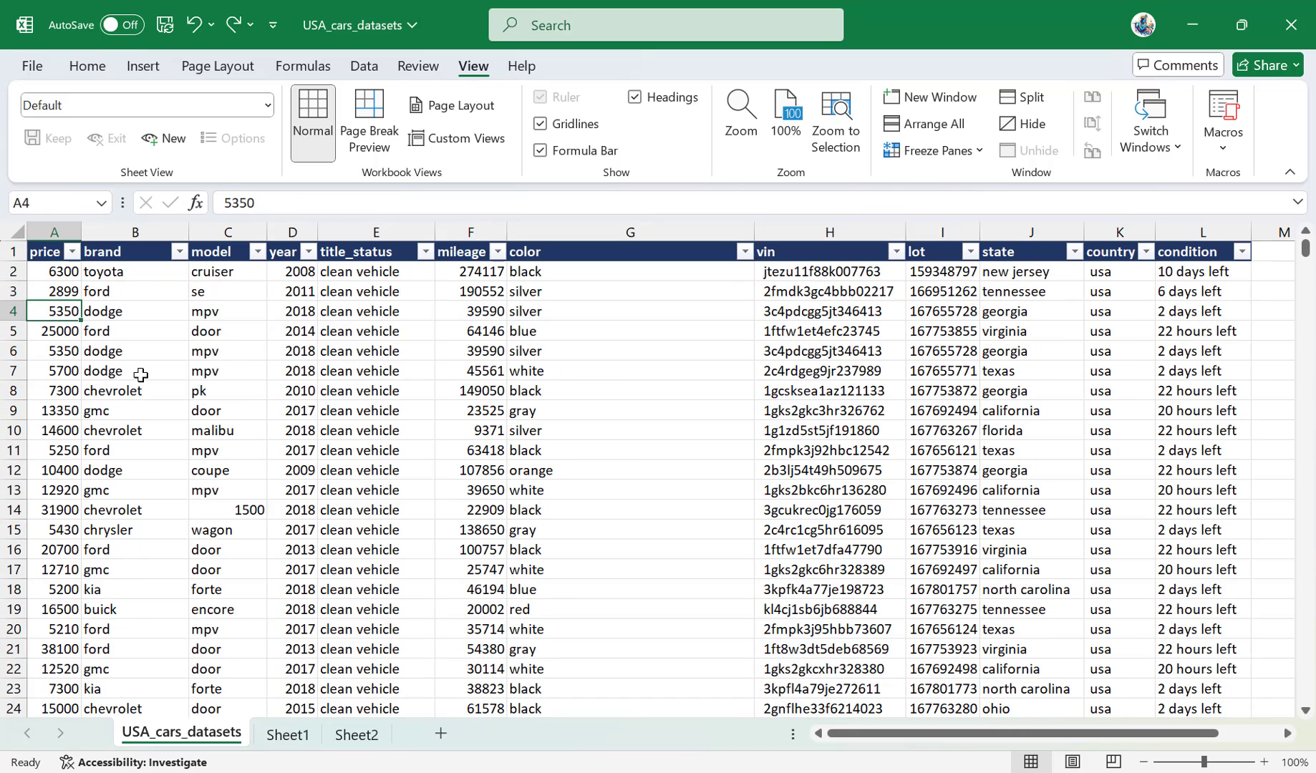
# Jump to the end of the year column and back to its header in D1, then return to A1.
pyautogui.press('Right')
pyautogui.press('Right')
pyautogui.press('Right')
pyautogui.hotkey('ctrl', 'Down')
pyautogui.hotkey('ctrl', 'Up')
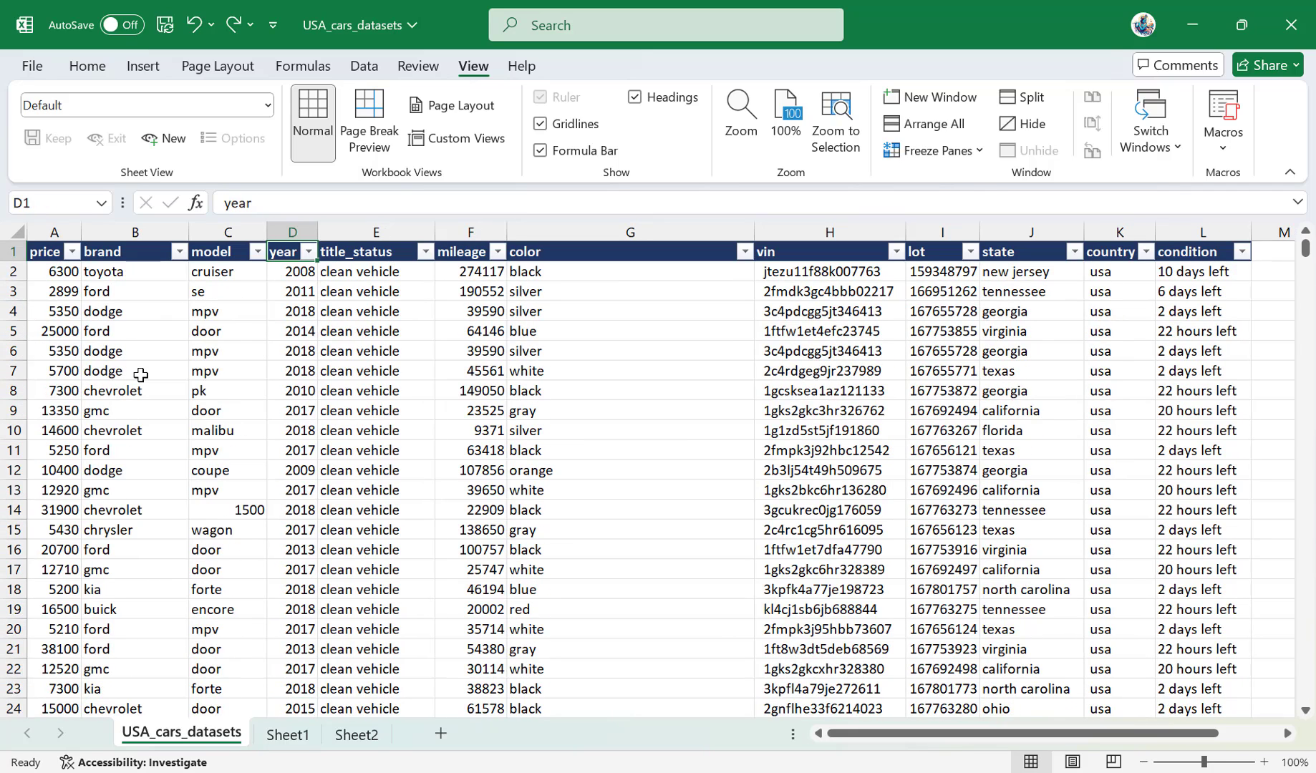
pyautogui.press('Left')
pyautogui.press('Left')
pyautogui.press('Left')
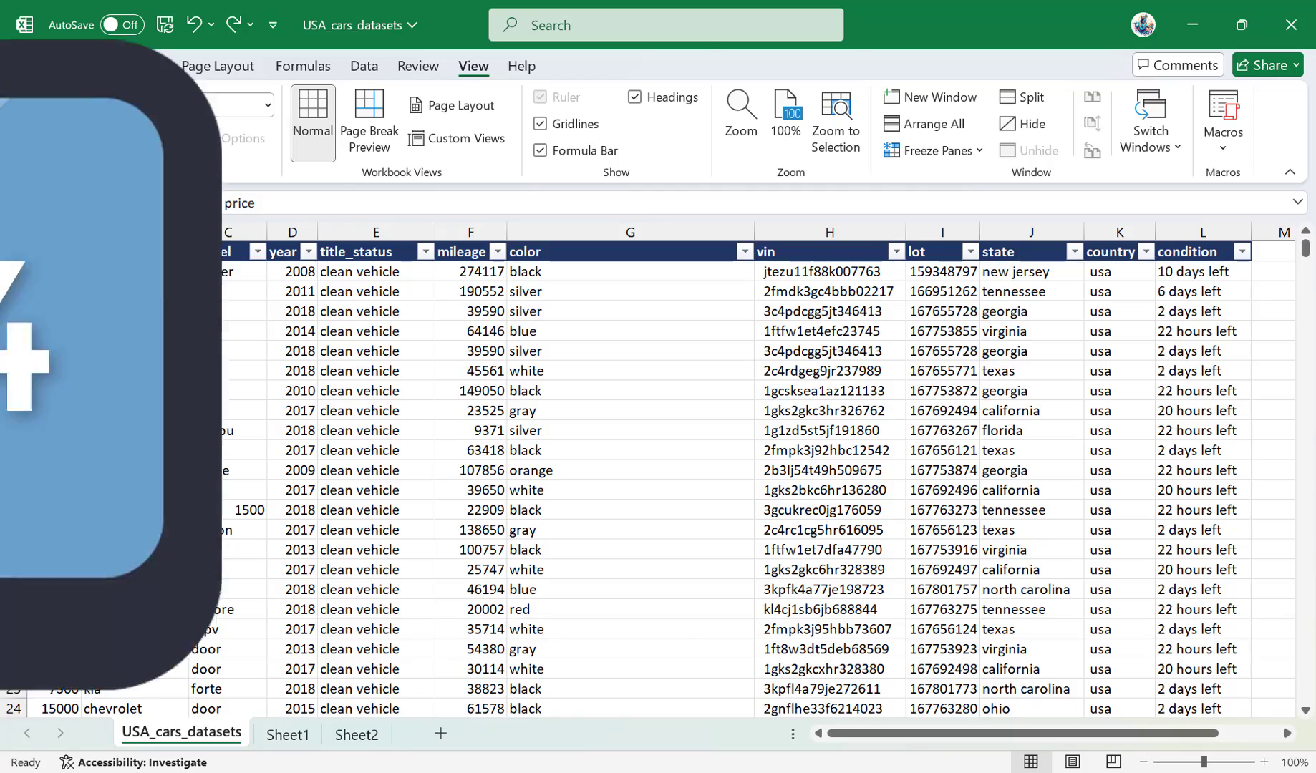
# Fill the empty cell M1, beyond the last header, with the condition header from L1.
pyautogui.hotkey('ctrl', 'Right')
pyautogui.press('Right')
pyautogui.press('Right')
pyautogui.press('Right')
pyautogui.press('Right')
pyautogui.press('Left')
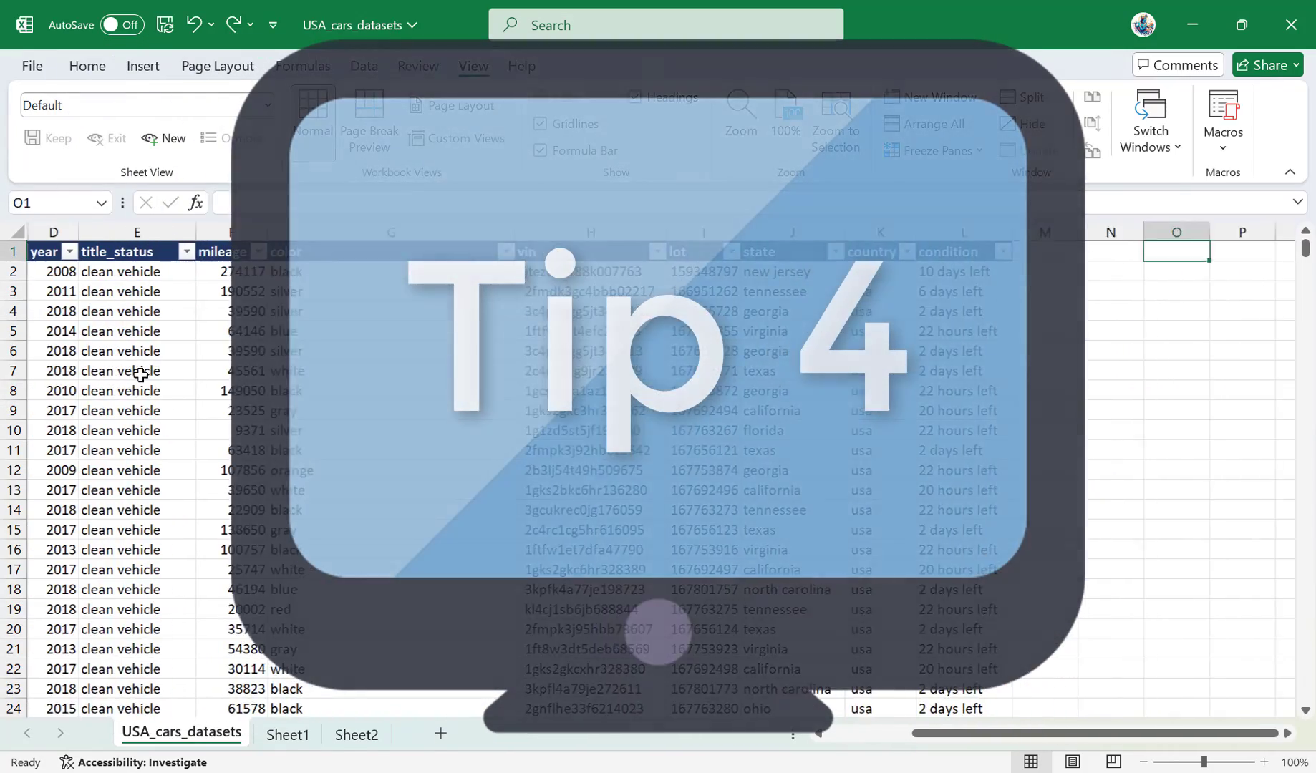
pyautogui.press('Left')
pyautogui.press('Left')
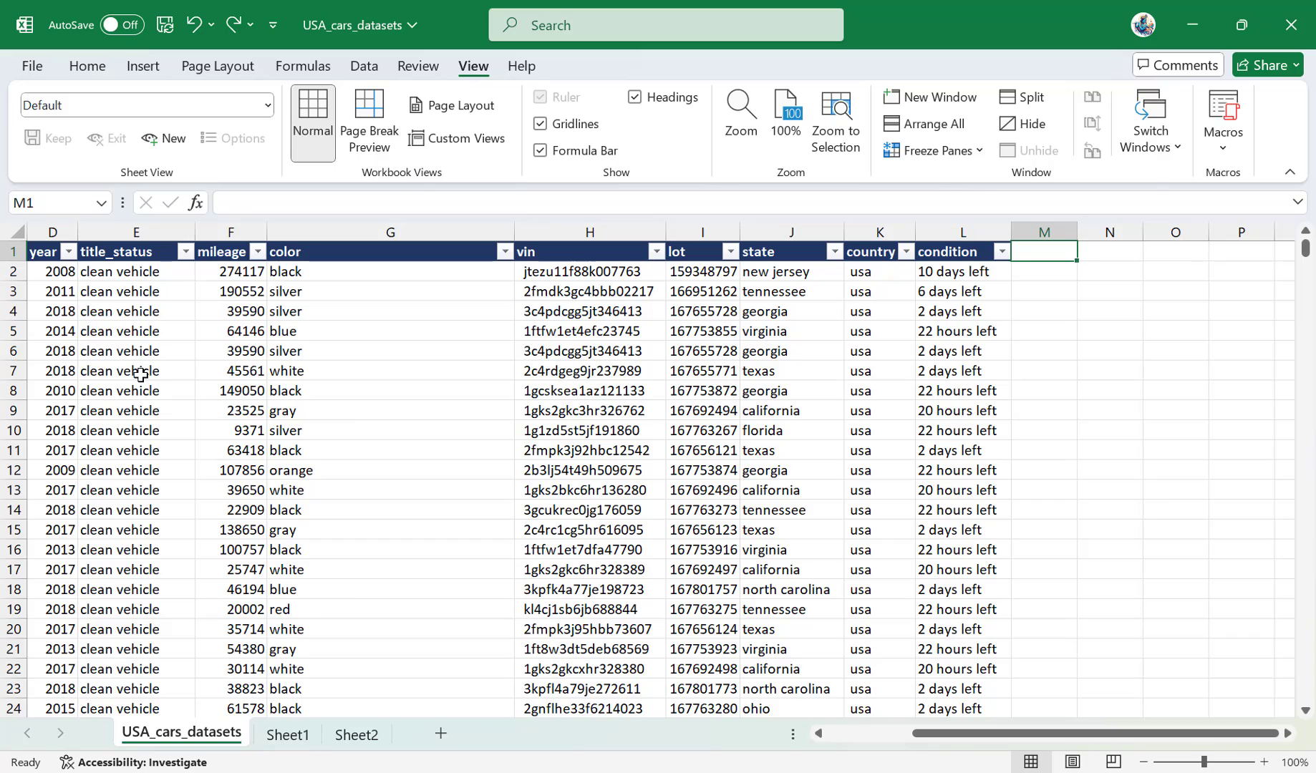
pyautogui.hotkey('ctrl', 'r')
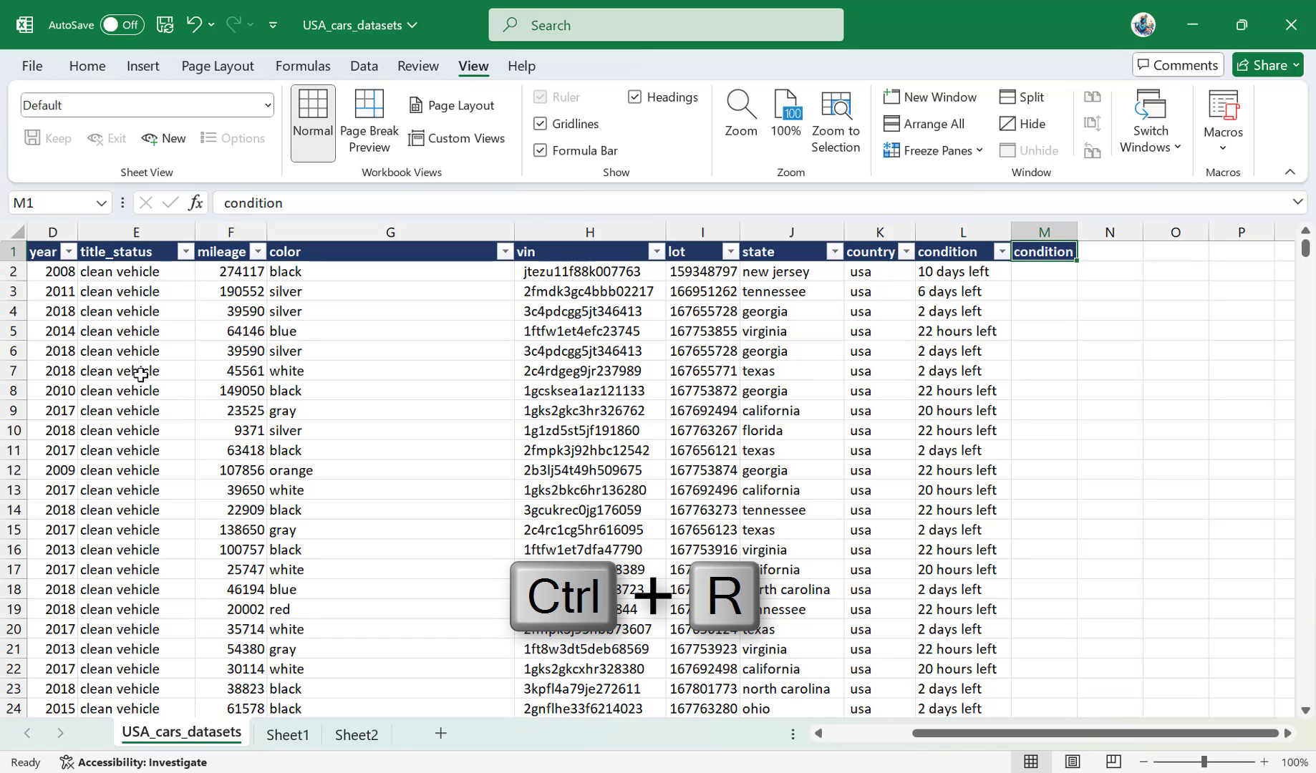
# Compare L1 with its copy in M1, and fill the condition header from M1 down into M2.
pyautogui.press('Left')
pyautogui.press('Right')
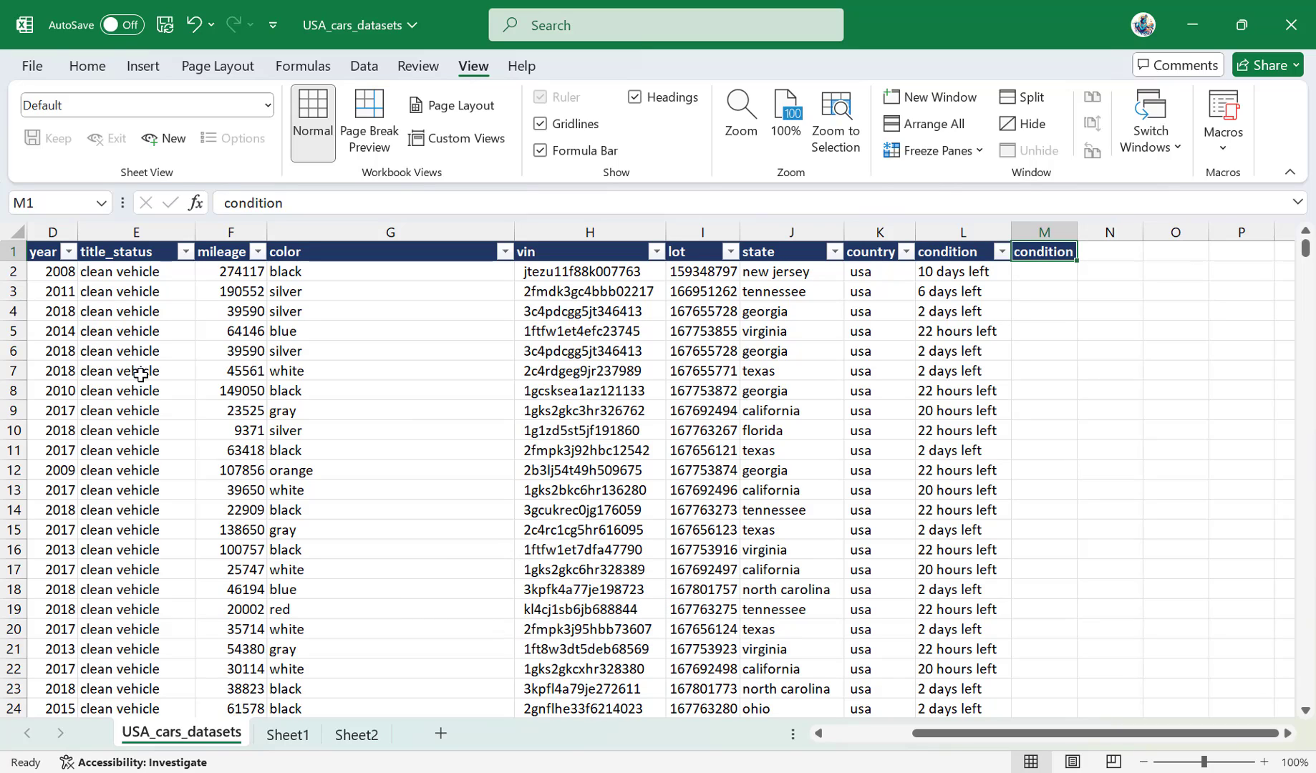
pyautogui.press('Left')
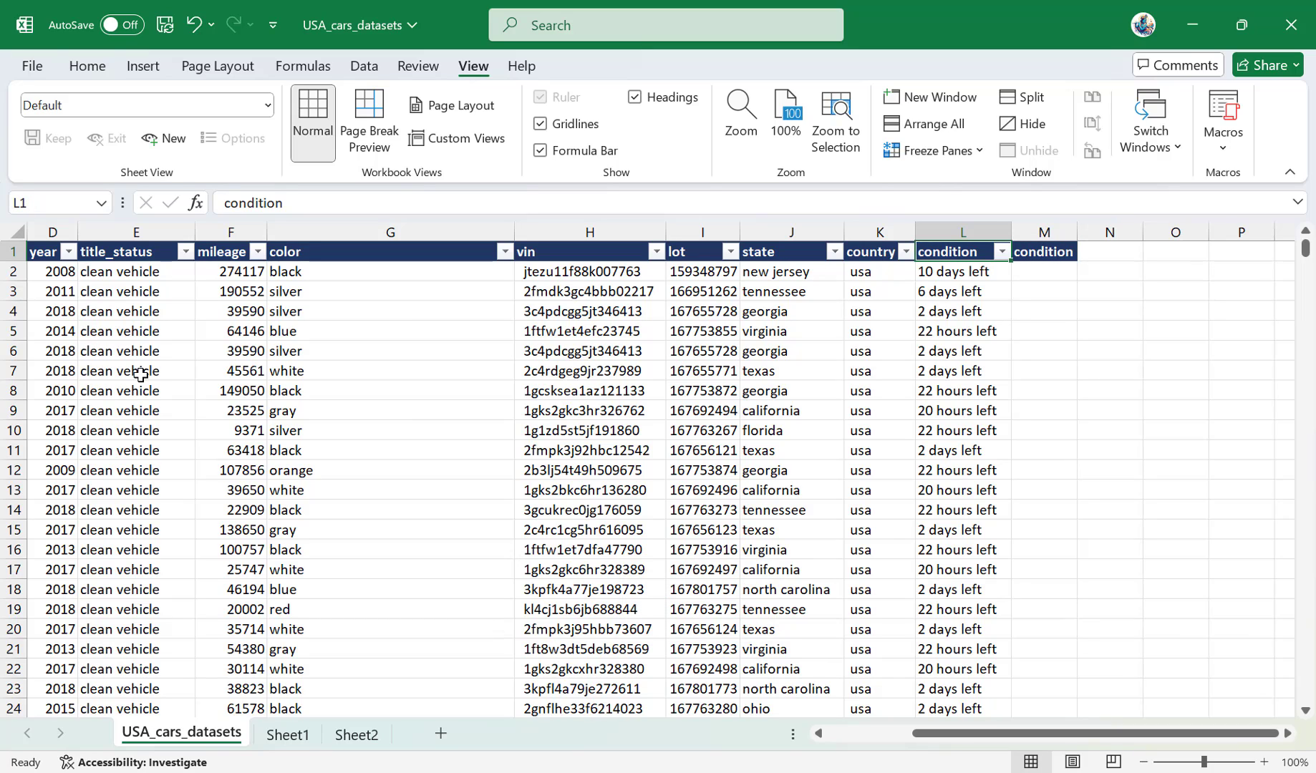
pyautogui.press('Right')
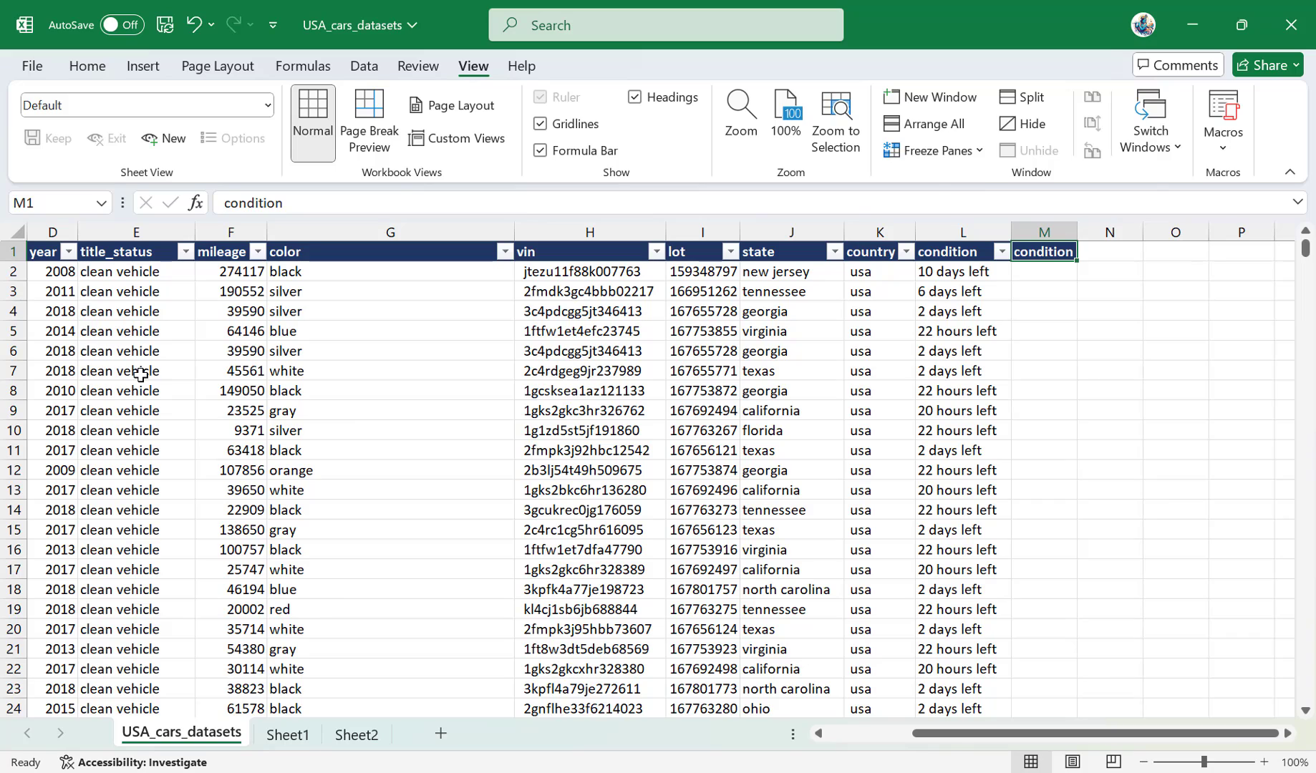
pyautogui.press('Down')
pyautogui.hotkey('ctrl', 'd')
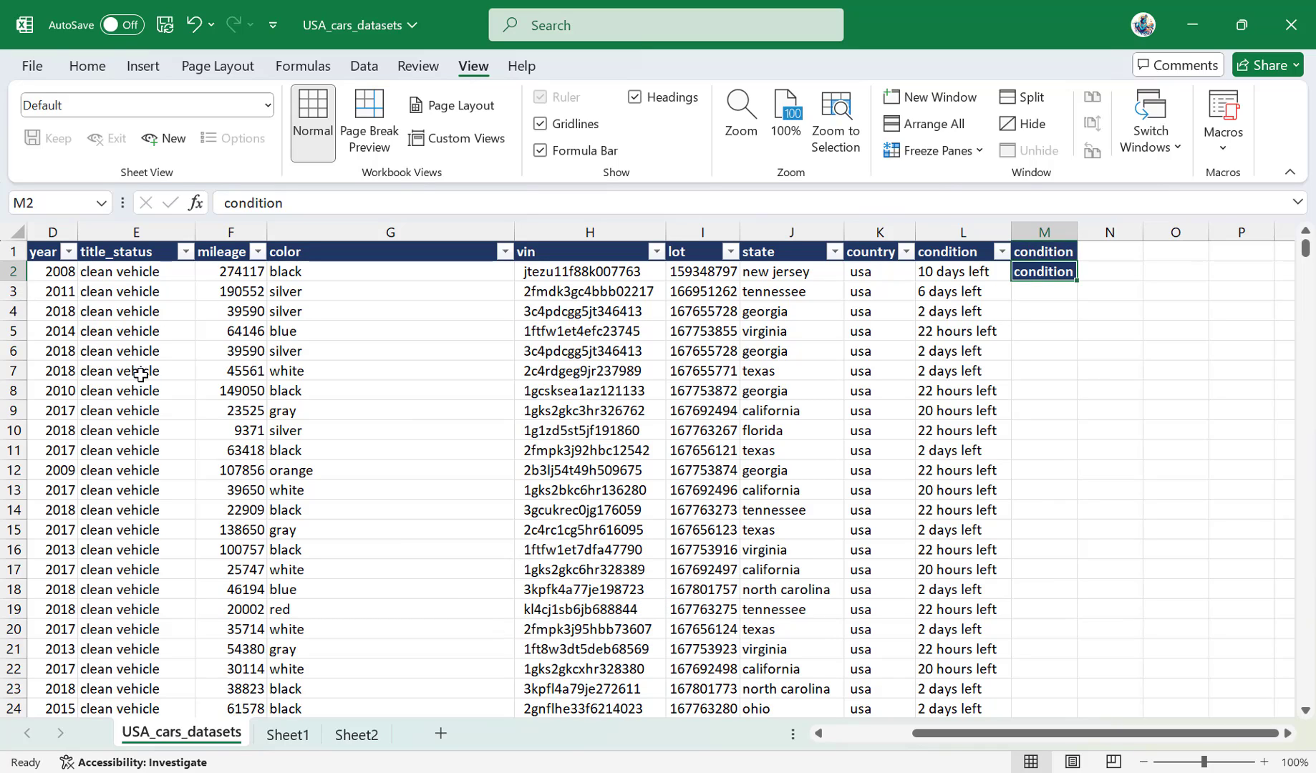
# Move the "2 days left" entry from L4 to M4 by cutting and pasting it.
pyautogui.press('Down')
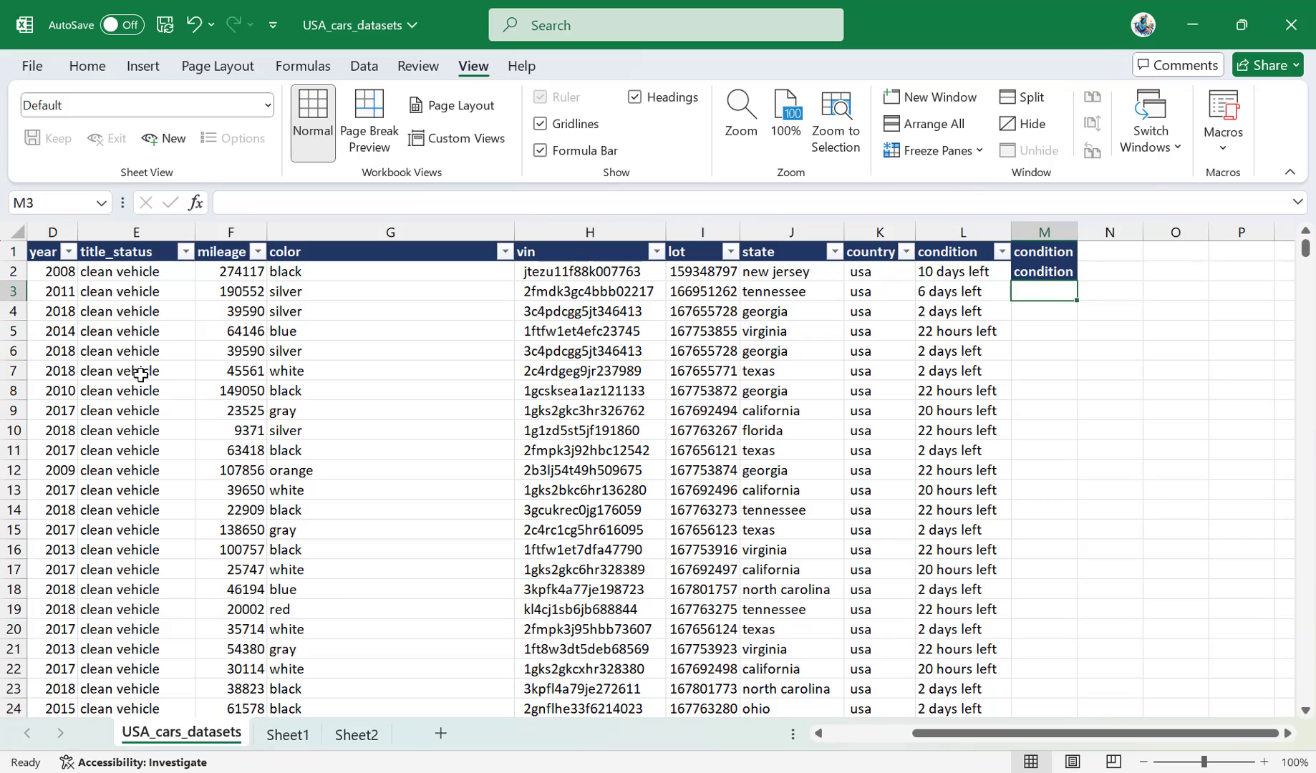
pyautogui.press('Down')
pyautogui.press('Left')
pyautogui.hotkey('ctrl', 'x')
pyautogui.press('Right')
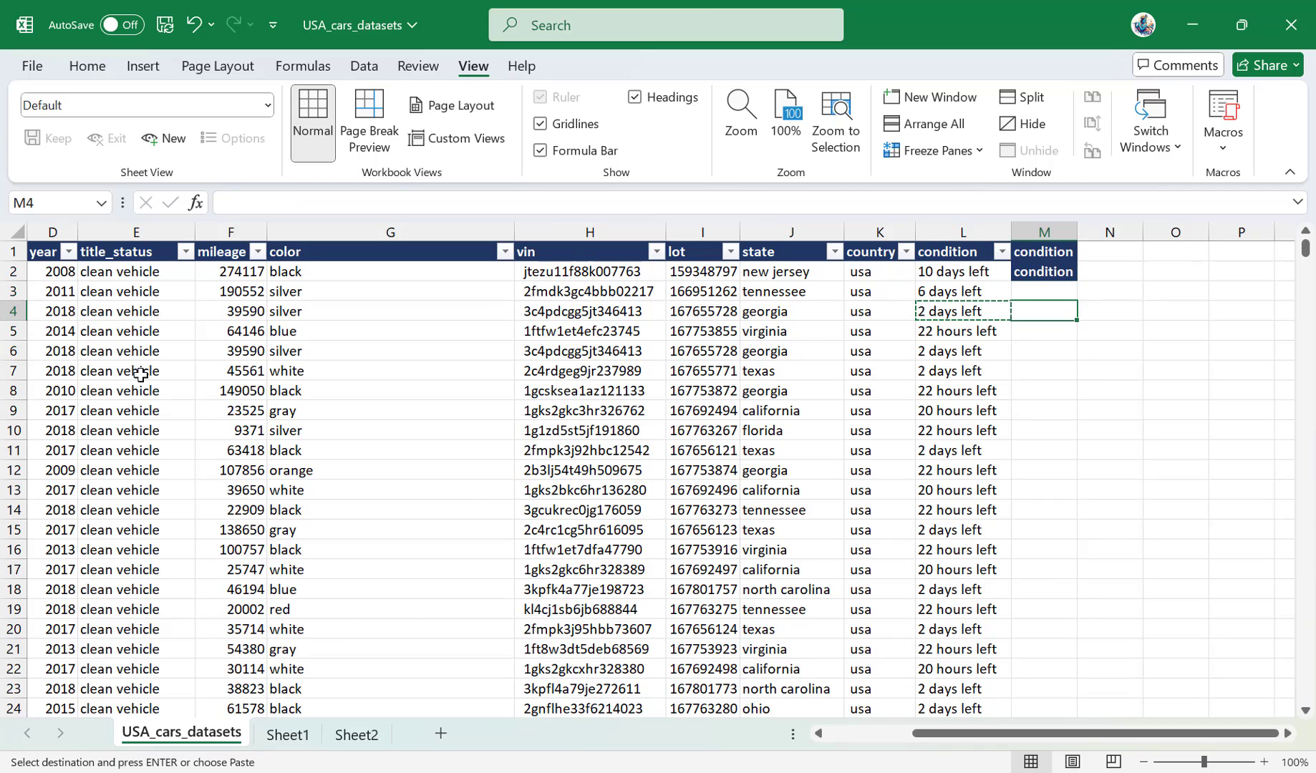
pyautogui.hotkey('ctrl', 'v')
pyautogui.press('Down')
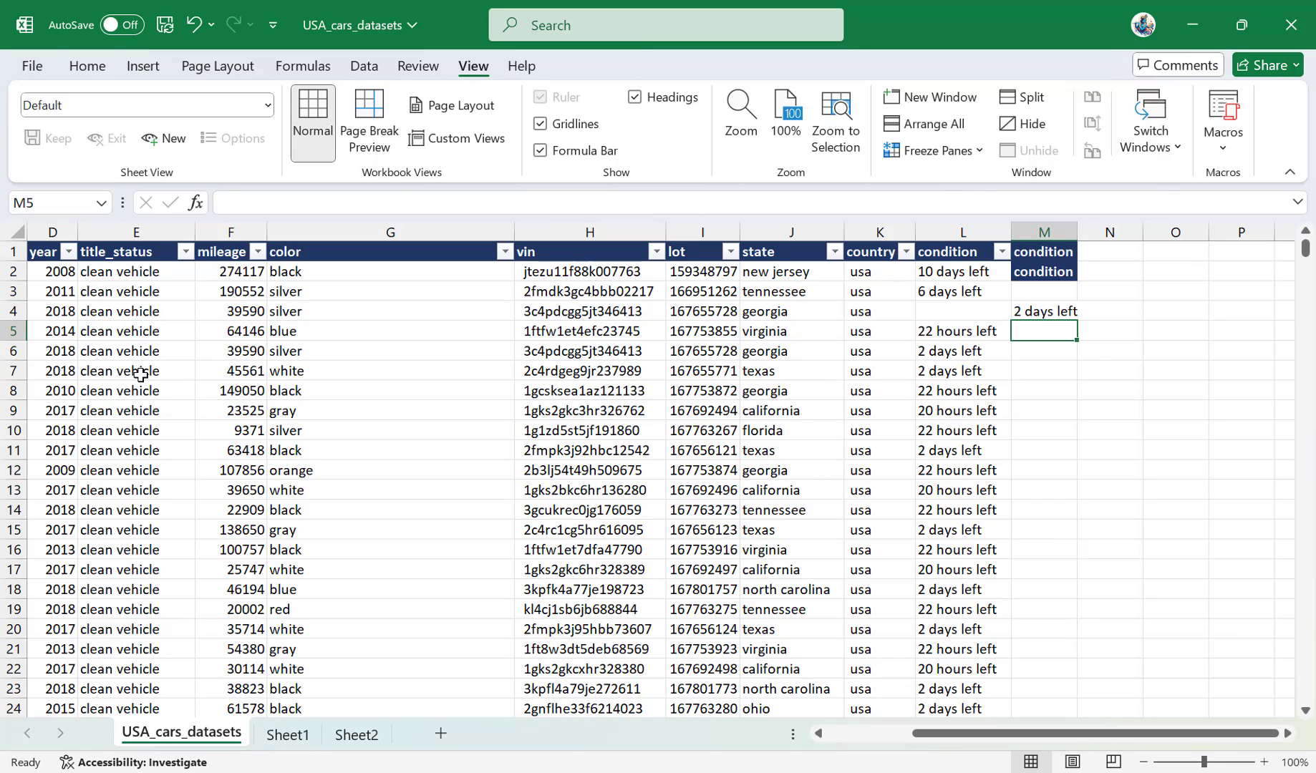
# Fill the M4 entry down into M5 and right into N4.
pyautogui.hotkey('ctrl', 'd')
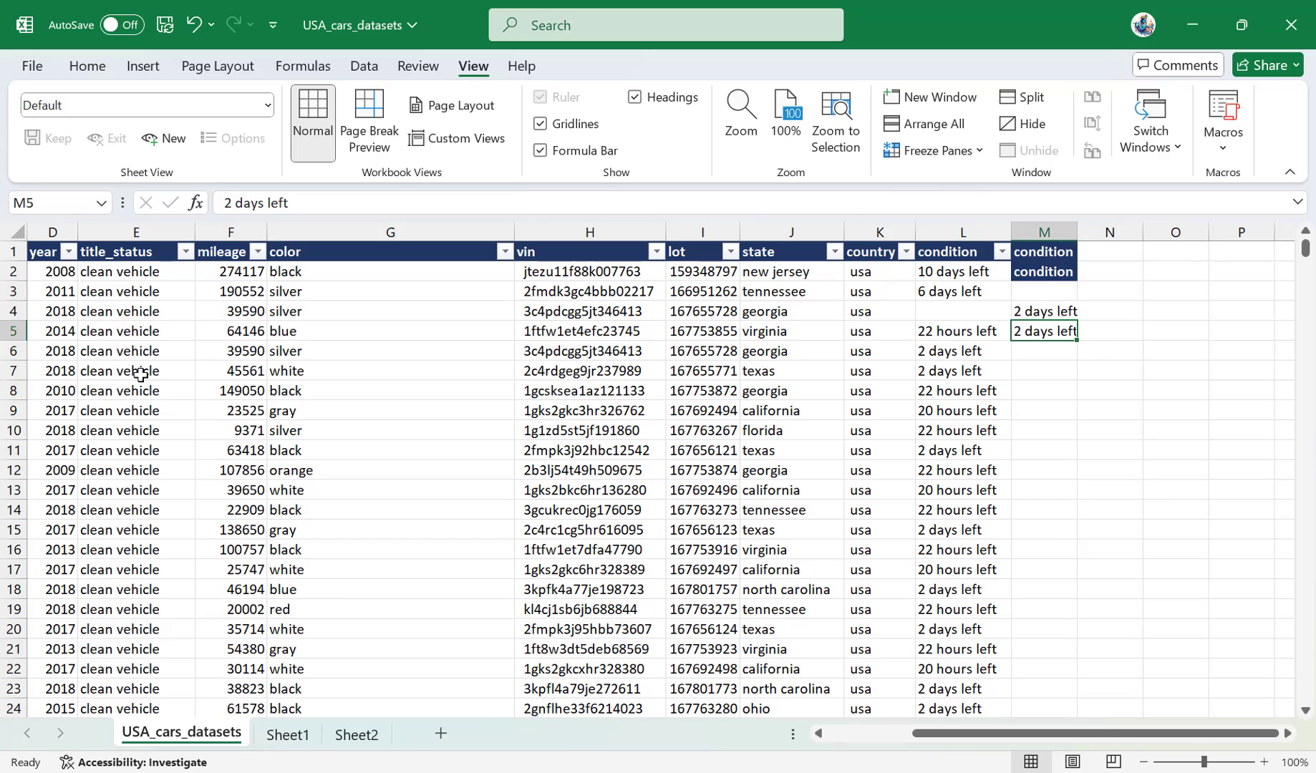
pyautogui.press('Up')
pyautogui.press('Right')
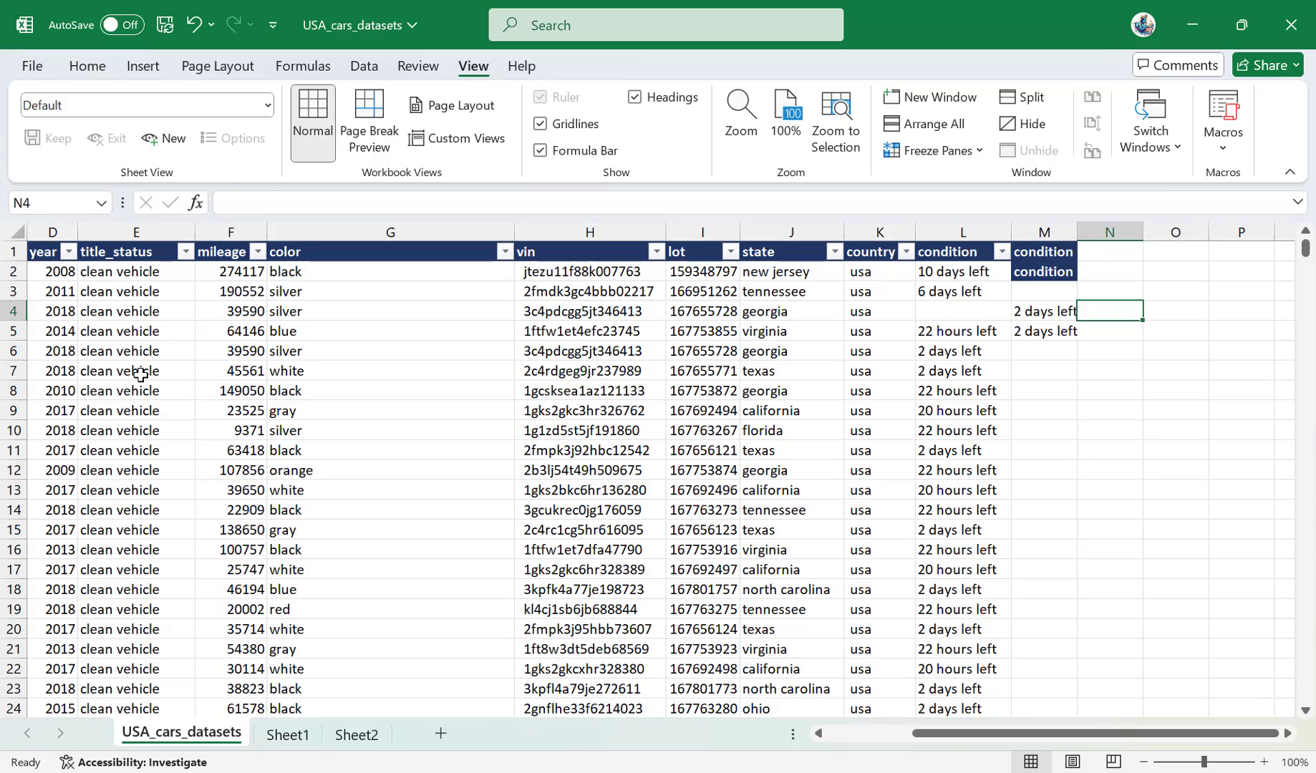
pyautogui.hotkey('ctrl', 'r')
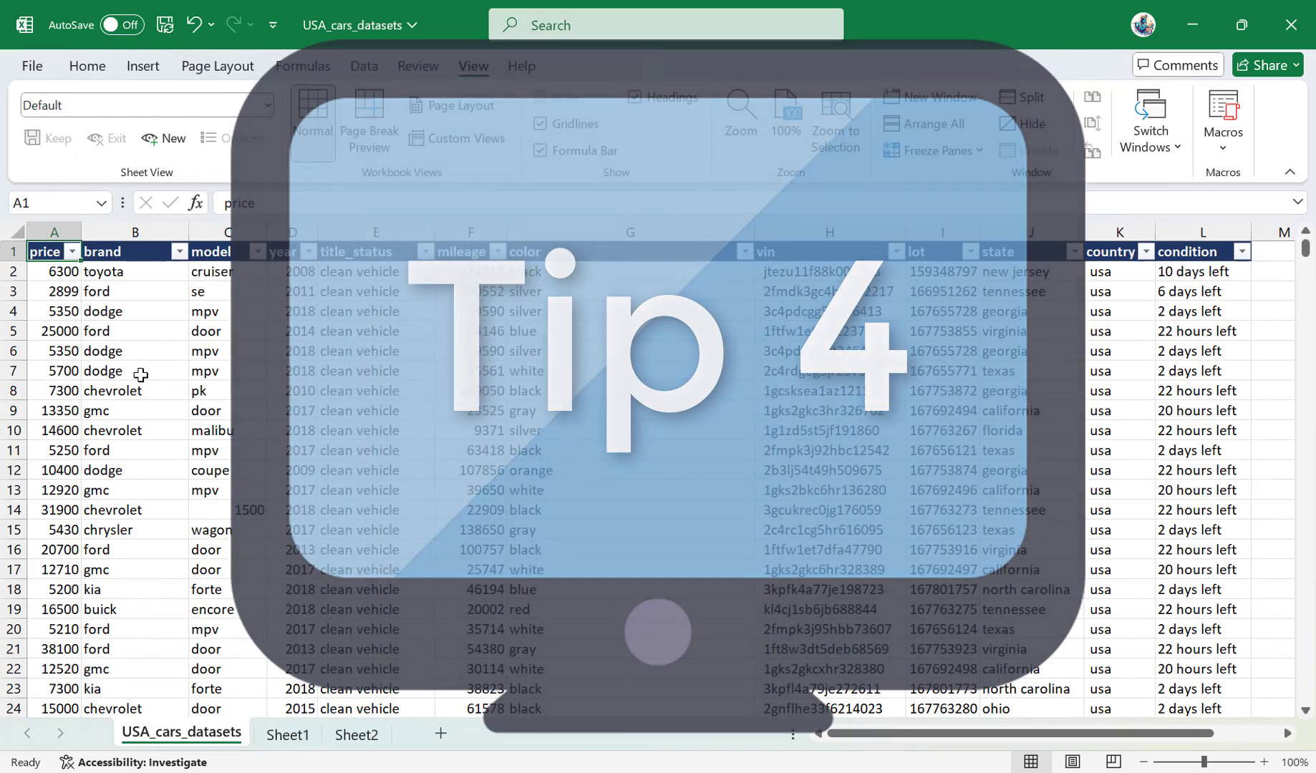
pyautogui.press('Right')
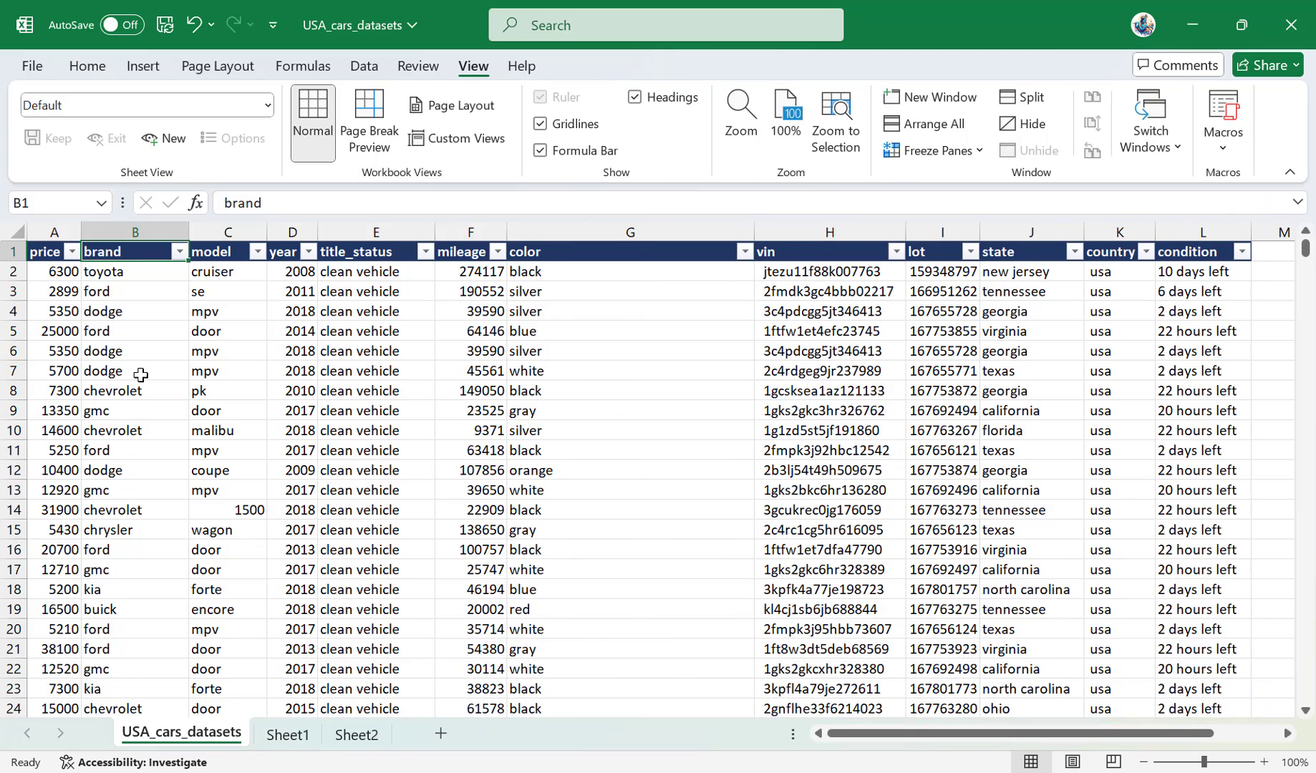
# Select the entire brand column from cell B1, then clear the selection by moving to D1.
pyautogui.hotkey('ctrl', 'space')
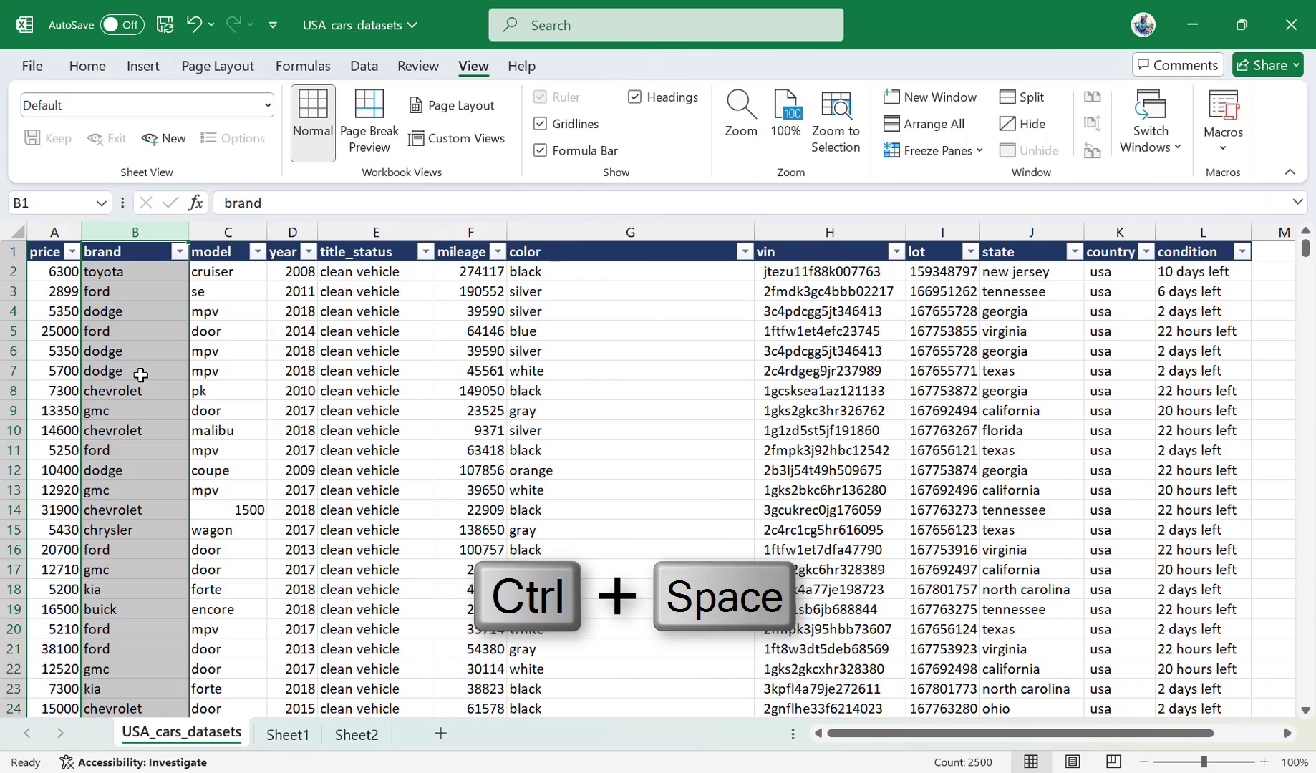
pyautogui.press('Right')
pyautogui.press('Right')
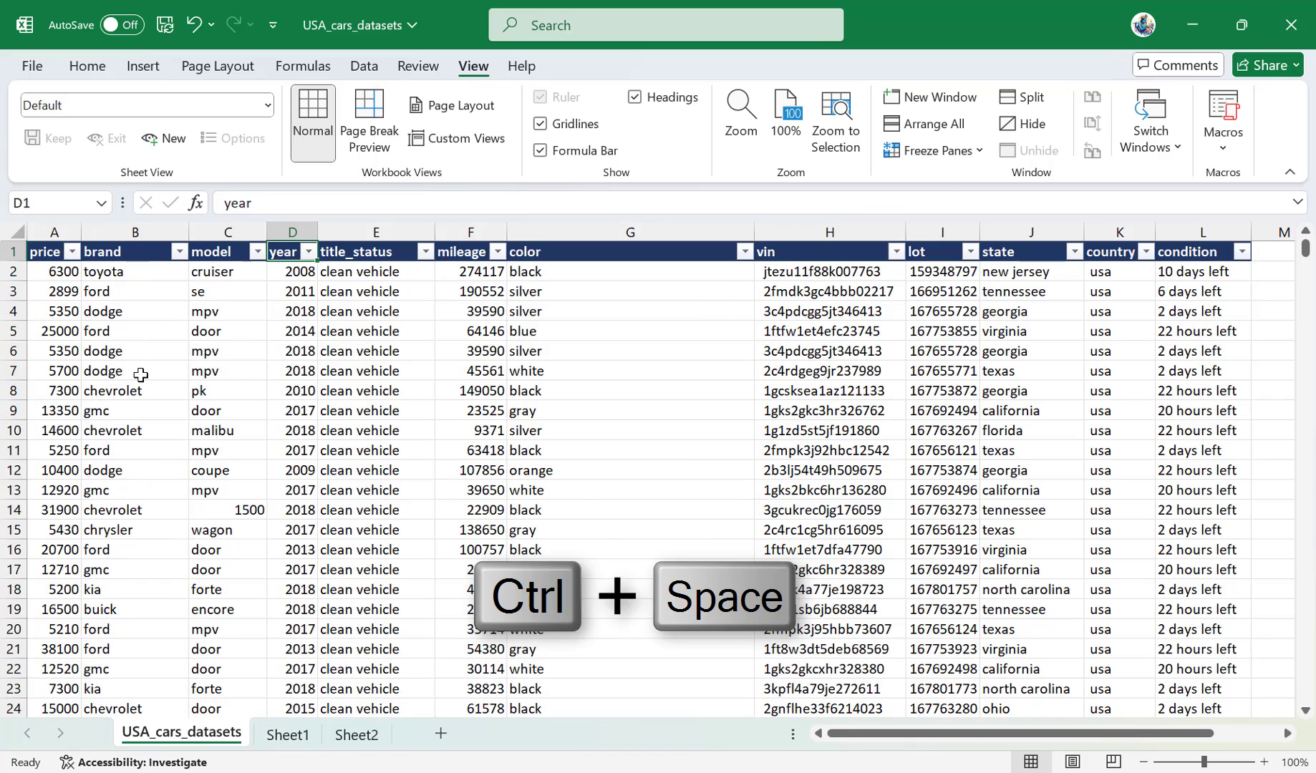
# Select the entire row 4 from cell D4.
pyautogui.press('Down')
pyautogui.press('Down')
pyautogui.press('Down')
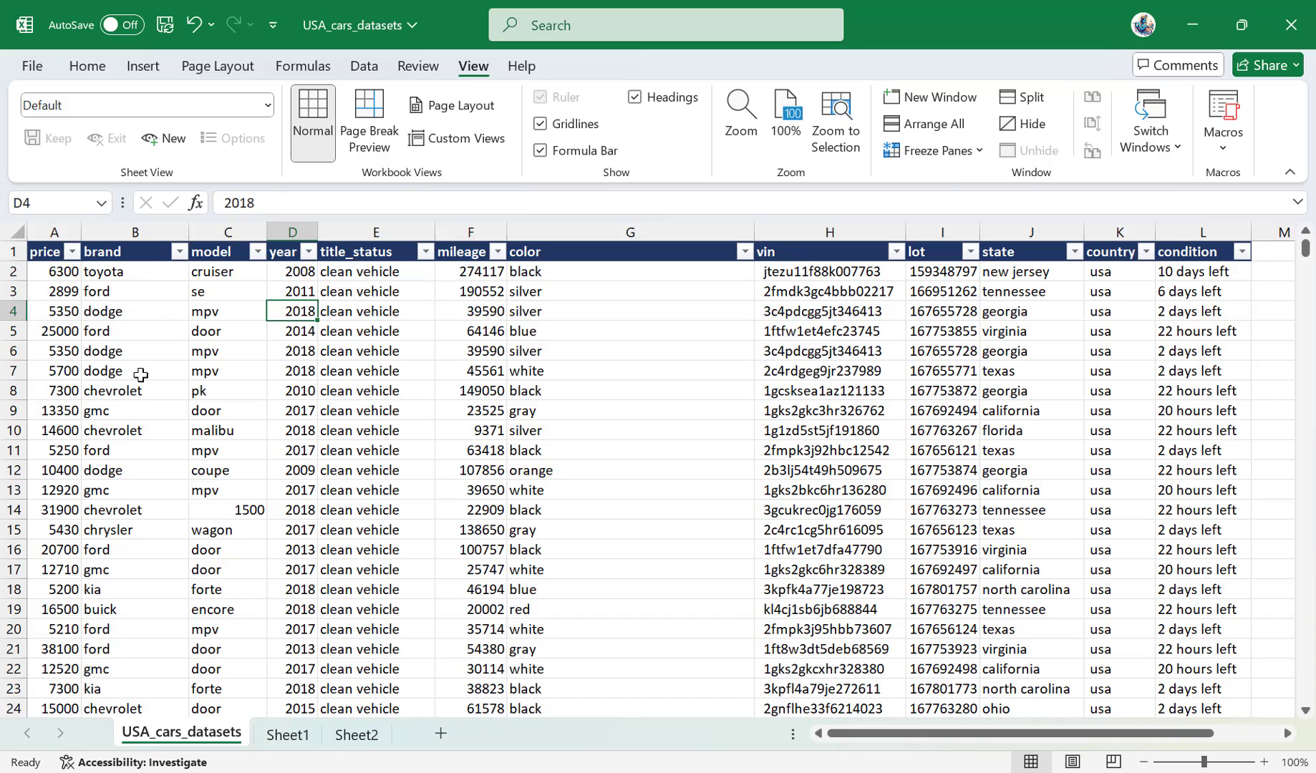
pyautogui.hotkey('shift', 'space')
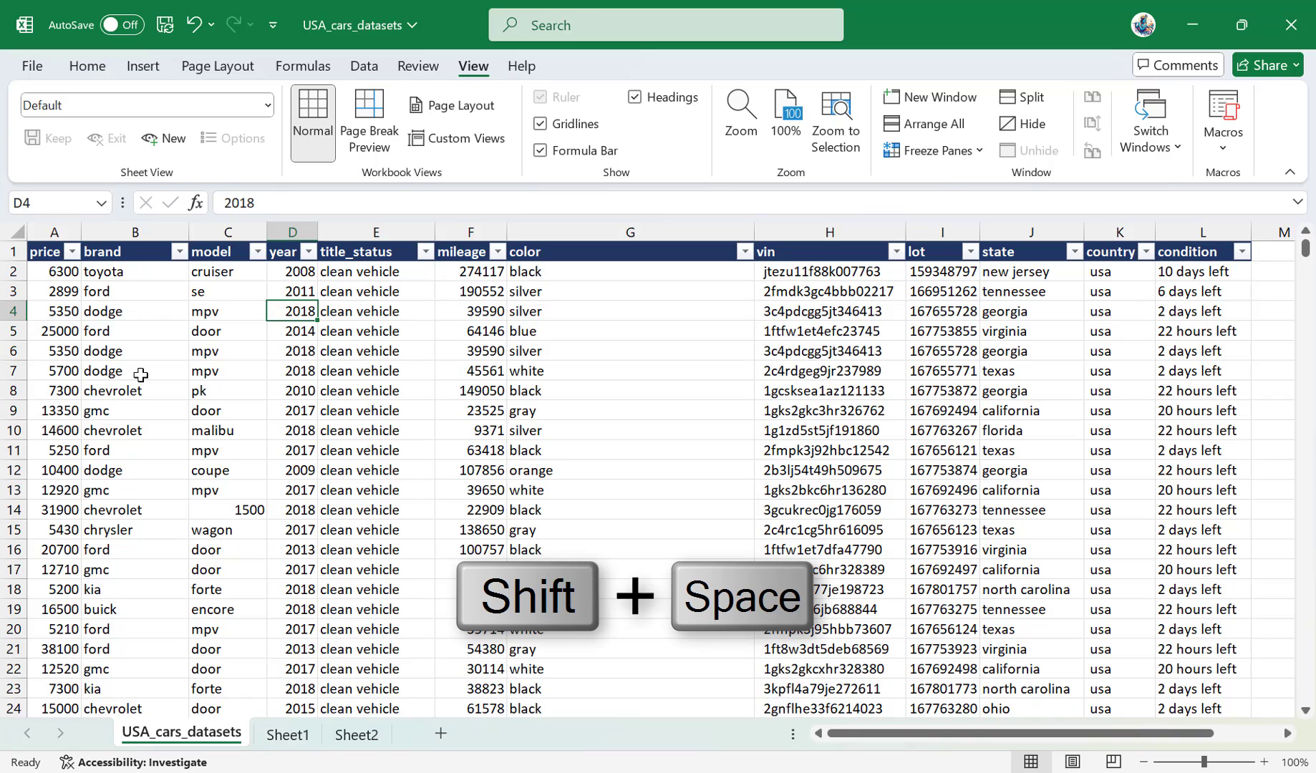
pyautogui.hotkey('shift', 'space')
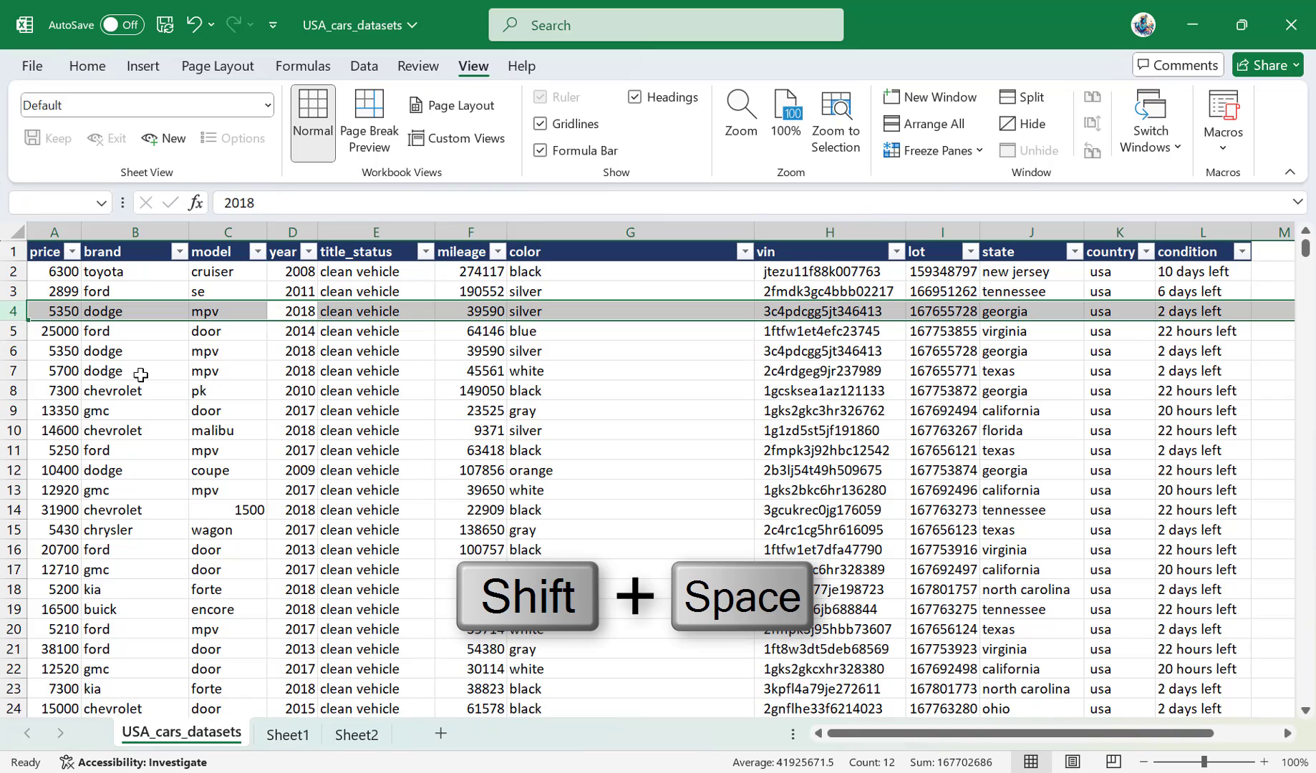
# Select the entire model column from cell C7, then the entire row 7 from cell E7, and clear the selection.
pyautogui.click(222, 372)
pyautogui.hotkey('ctrl', 'space')
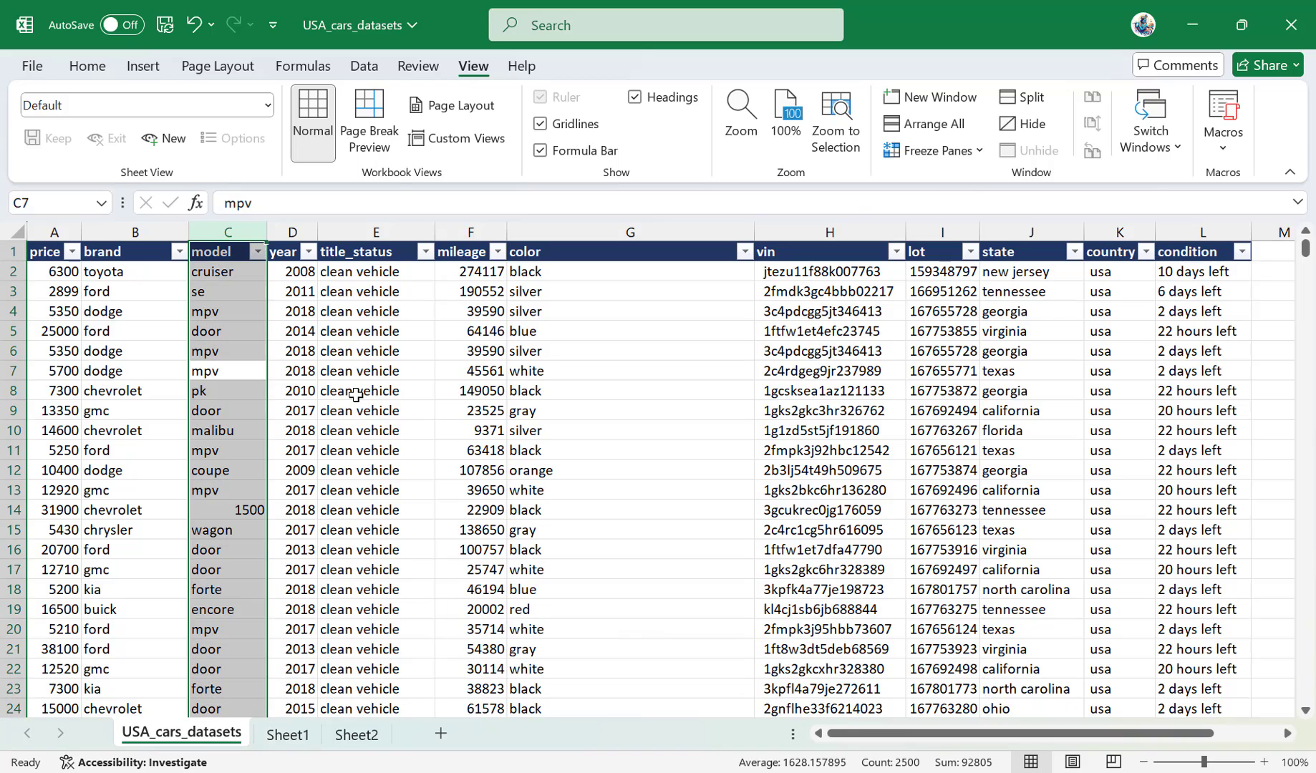
pyautogui.click(350, 373)
pyautogui.hotkey('shift', 'space')
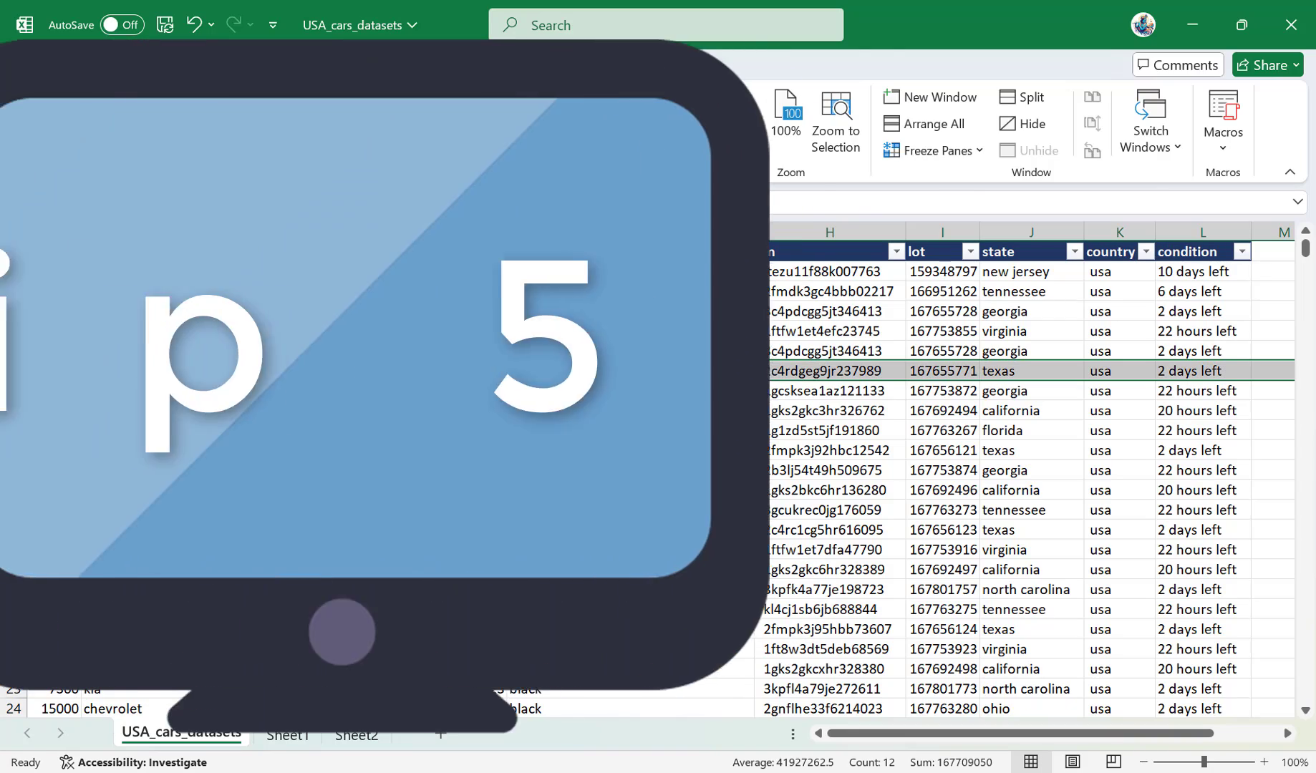
pyautogui.click(237, 431)
# Jump from cell G8 to the end of the color column and go to the first empty cell below it, G2501.
pyautogui.click(531, 392)
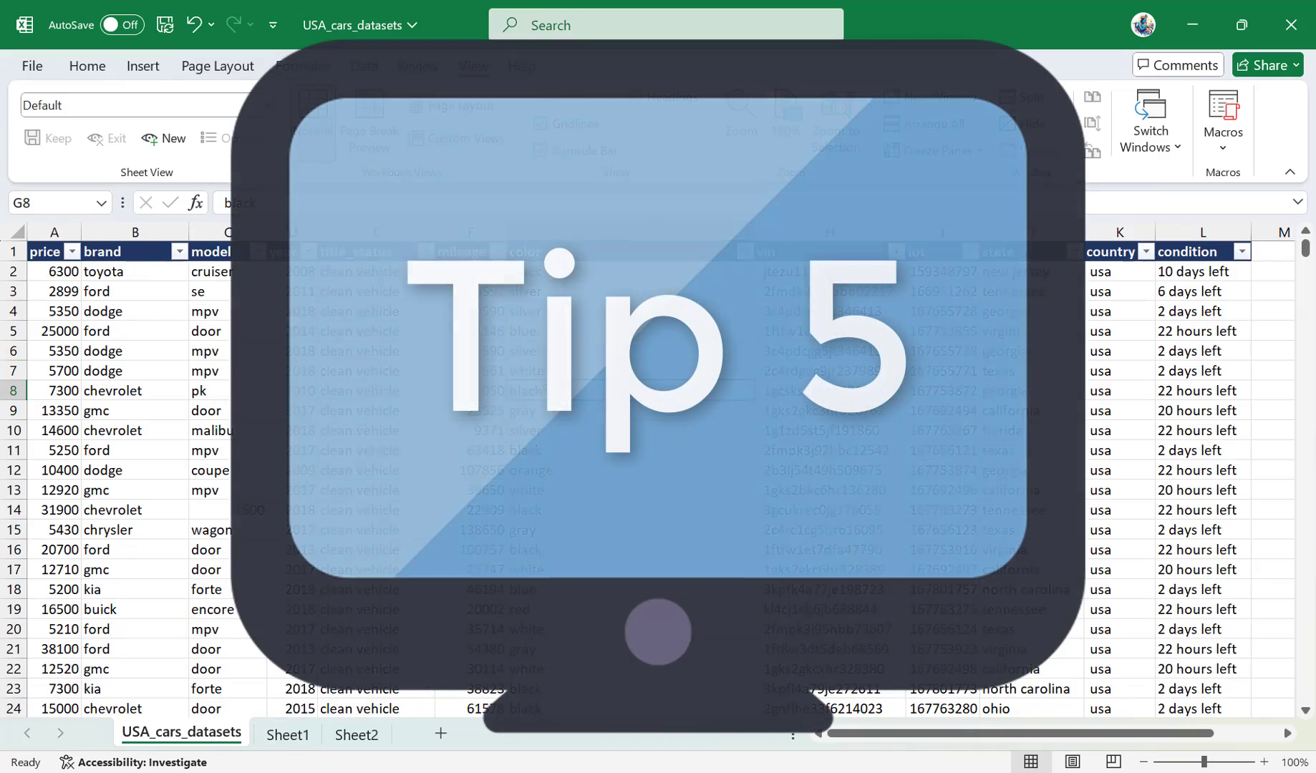
pyautogui.hotkey('ctrl', 'Down')
pyautogui.press('Down')
pyautogui.press('Down')
pyautogui.press('Down')
pyautogui.press('Up')
pyautogui.press('Up')
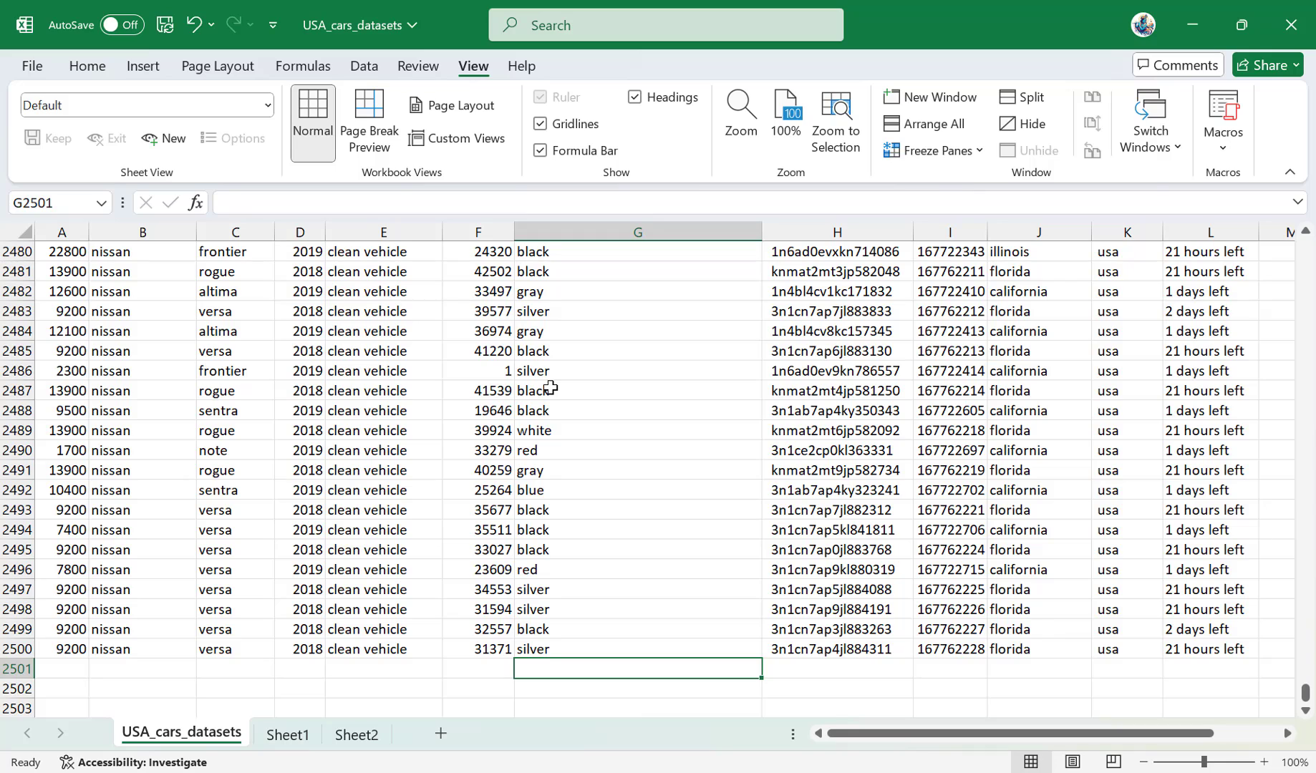
# Fill cell G2501 with off-white, chosen from the list of existing color column entries.
pyautogui.hotkey('alt', 'Down')
pyautogui.press('Down')
pyautogui.press('Down')
pyautogui.press('Down')
pyautogui.press('Down')
pyautogui.press('Down')
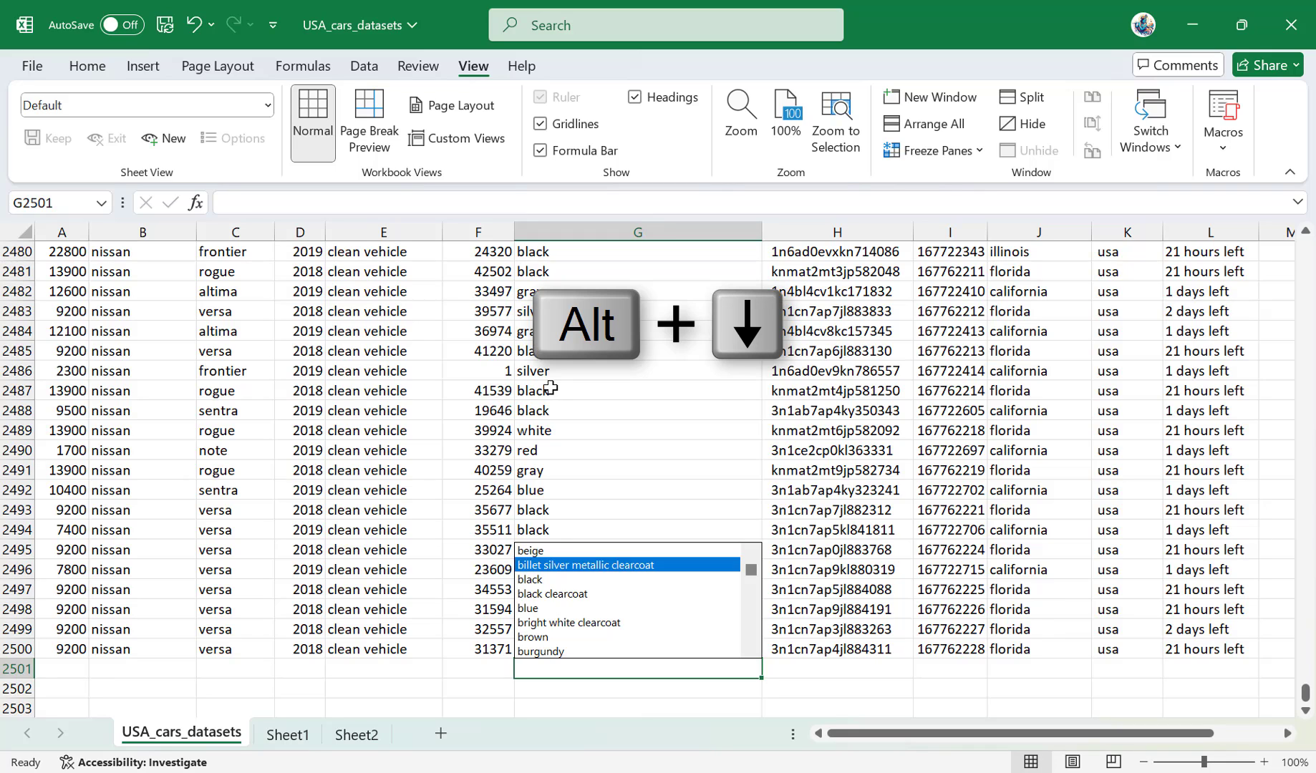
pyautogui.press('Down')
pyautogui.press('Down')
pyautogui.press('Down')
pyautogui.press('Down')
pyautogui.press('Down')
pyautogui.press('Down')
pyautogui.press('Down')
pyautogui.press('Down')
pyautogui.press('Down')
pyautogui.press('Down')
pyautogui.press('Down')
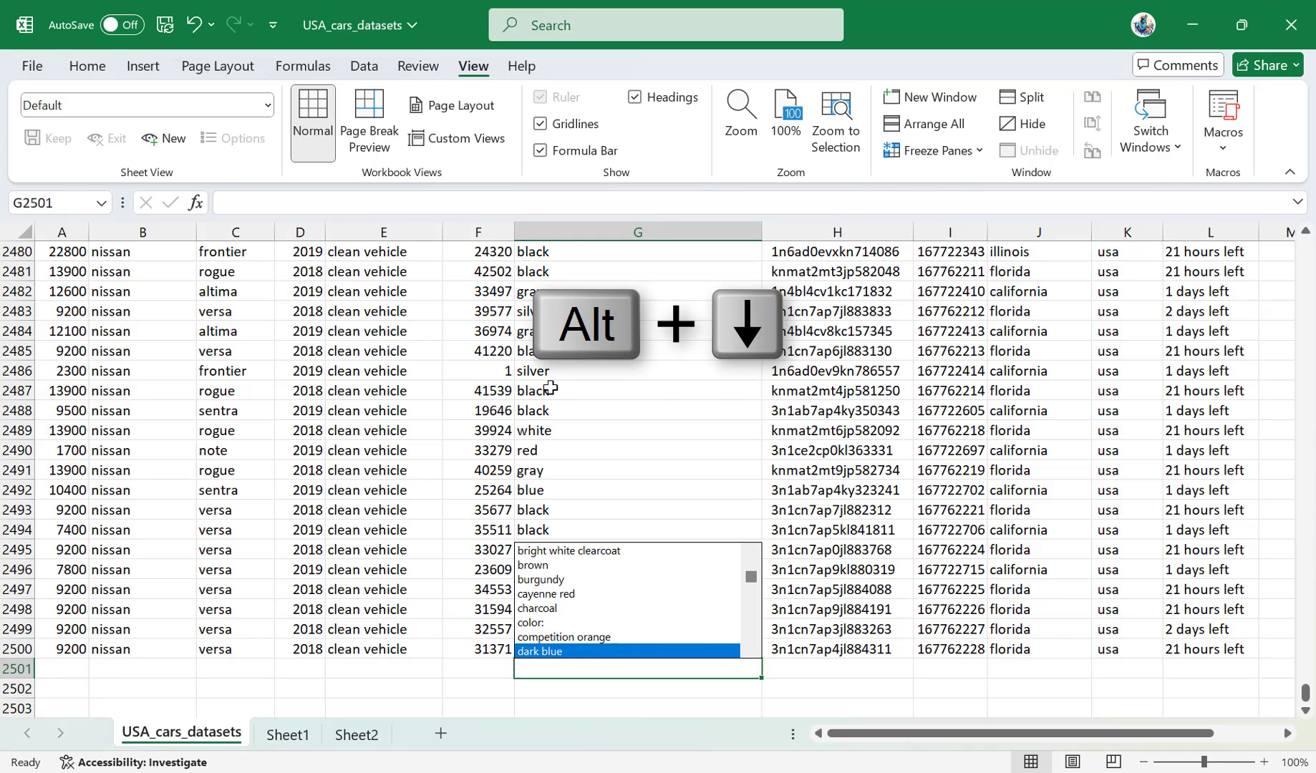
pyautogui.press('Down')
pyautogui.press('Down')
pyautogui.press('Down')
pyautogui.press('Down')
pyautogui.press('Down')
pyautogui.press('Down')
pyautogui.press('Down')
pyautogui.press('Down')
pyautogui.press('Down')
pyautogui.press('Down')
pyautogui.press('Down')
pyautogui.press('Down')
pyautogui.press('Down')
pyautogui.press('Down')
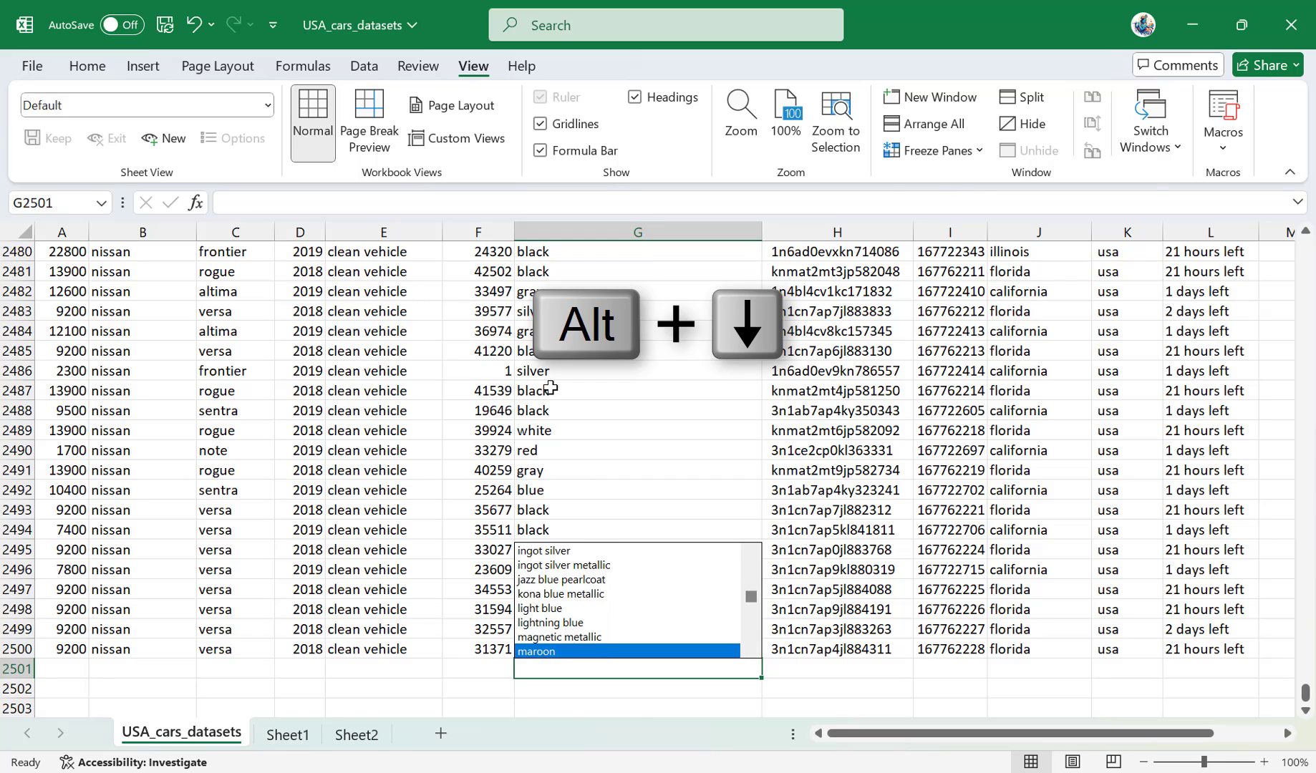
pyautogui.press('Down')
pyautogui.press('Down')
pyautogui.press('Up')
pyautogui.press('Up')
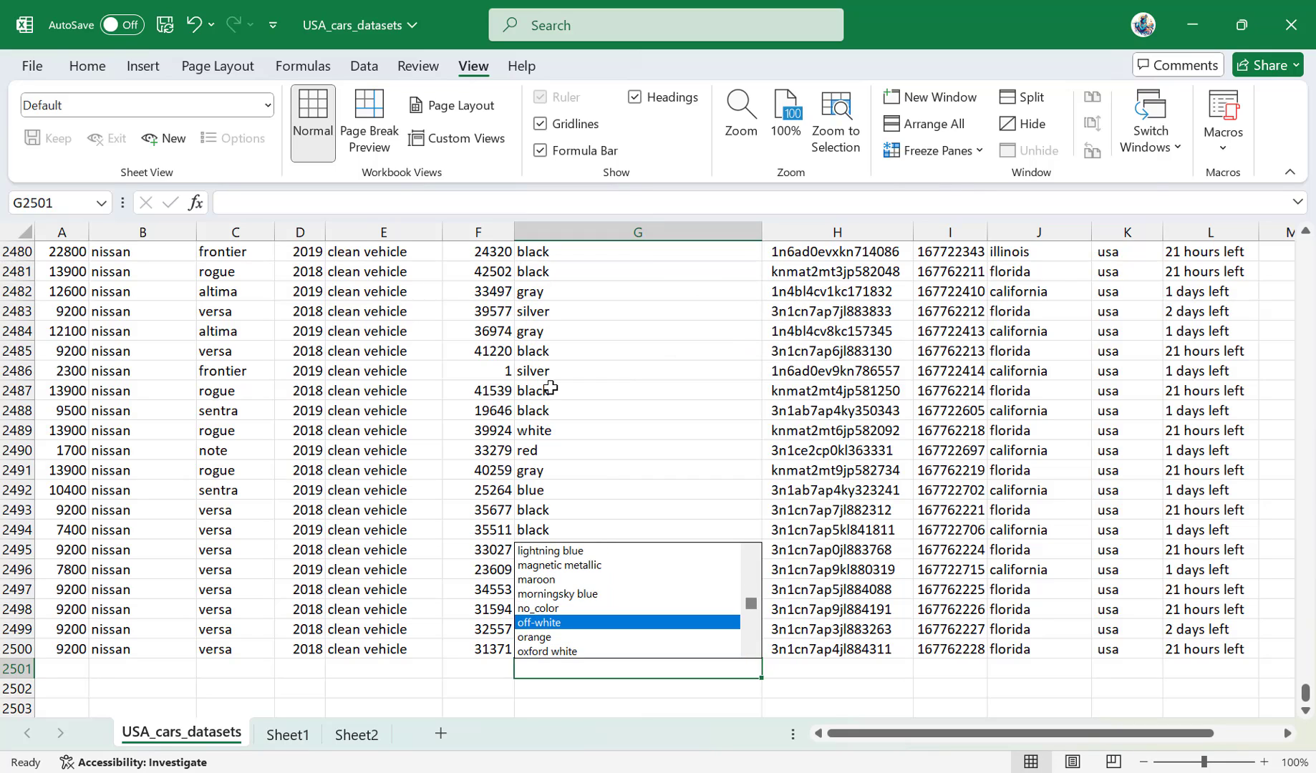
pyautogui.press('Return')
pyautogui.press('Return')
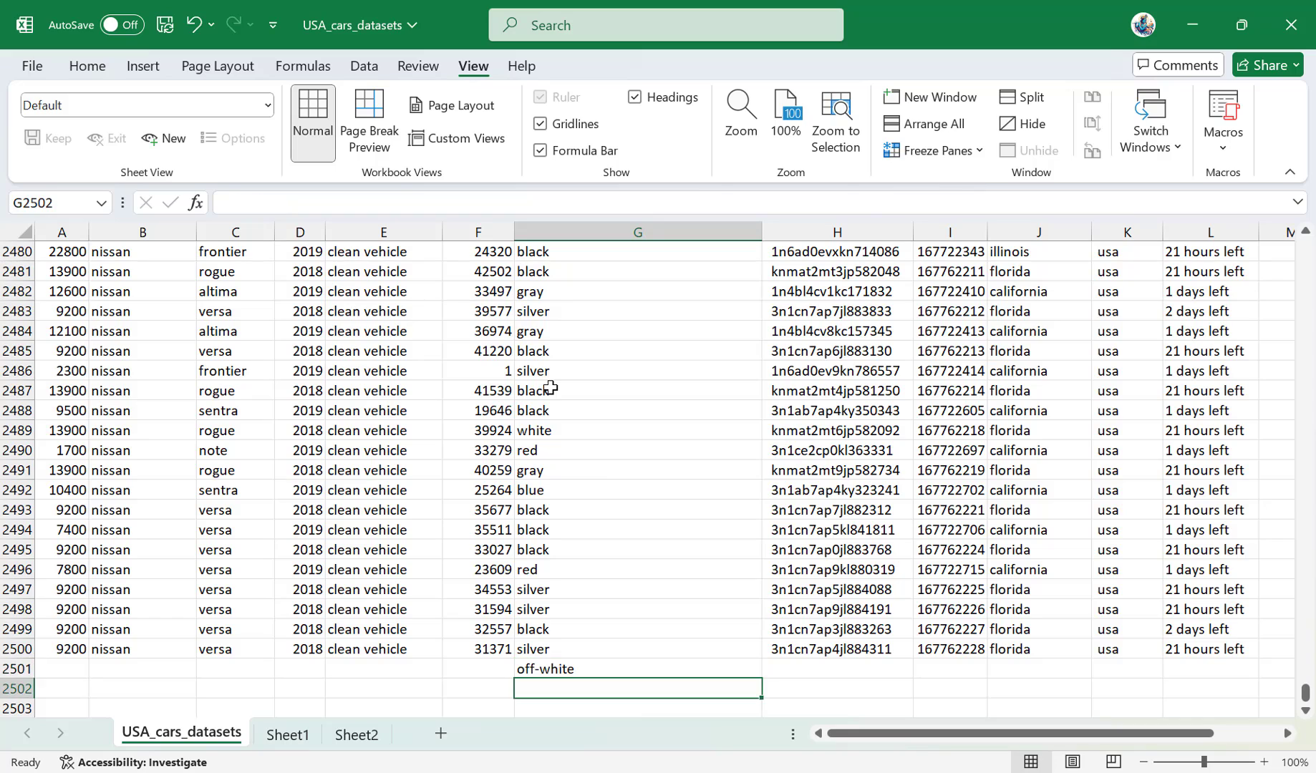
# Fill cell E2501 with salvage insurance, chosen from the list of existing title_status entries.
pyautogui.press('Up')
pyautogui.press('Left')
pyautogui.press('Left')
pyautogui.hotkey('alt', 'Down')
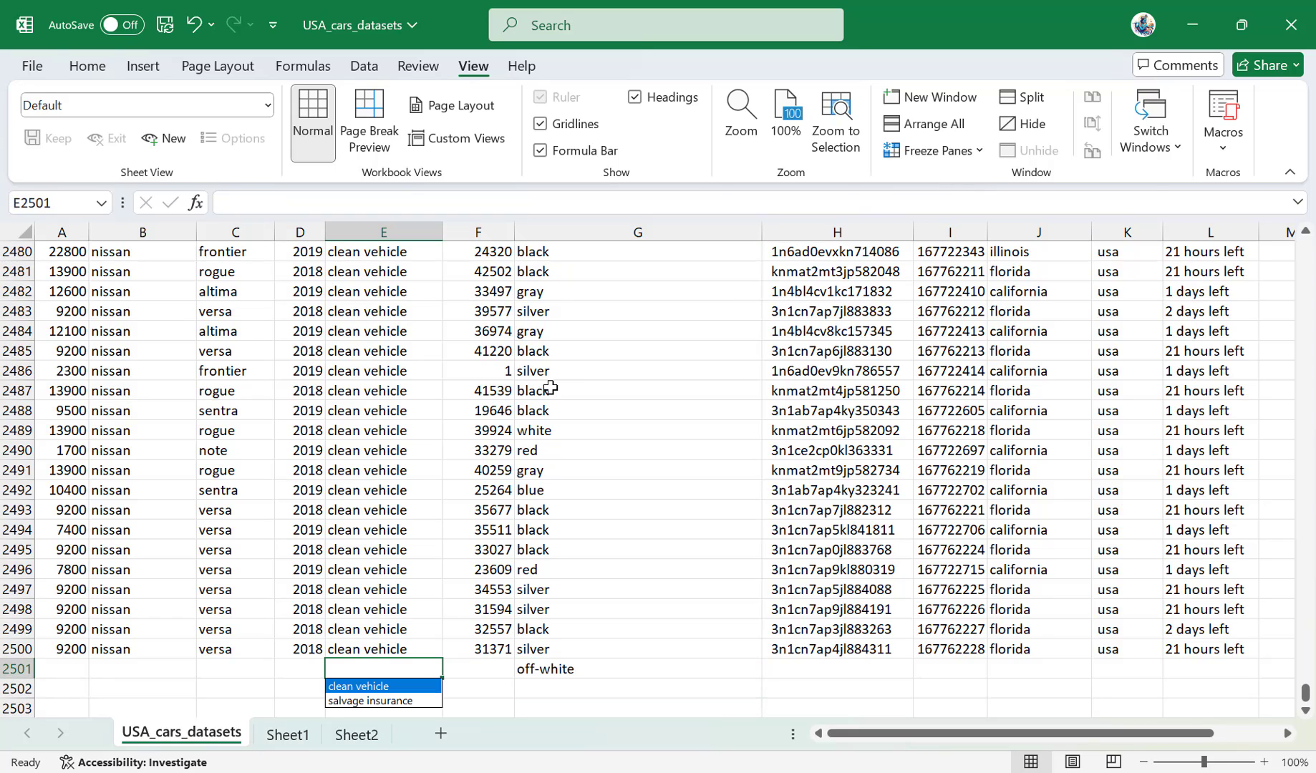
pyautogui.press('Down')
pyautogui.press('Up')
pyautogui.press('Down')
pyautogui.press('Up')
pyautogui.press('Down')
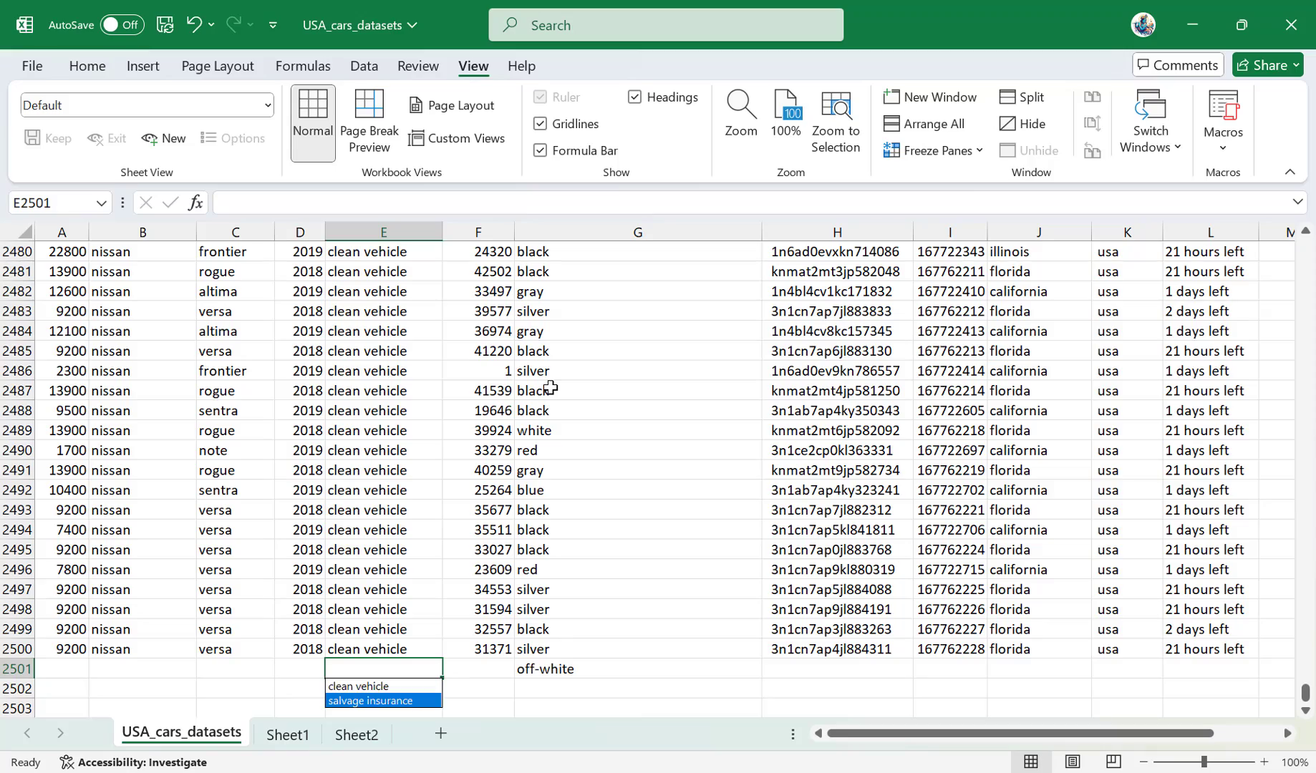
pyautogui.press('Return')
pyautogui.press('Left')
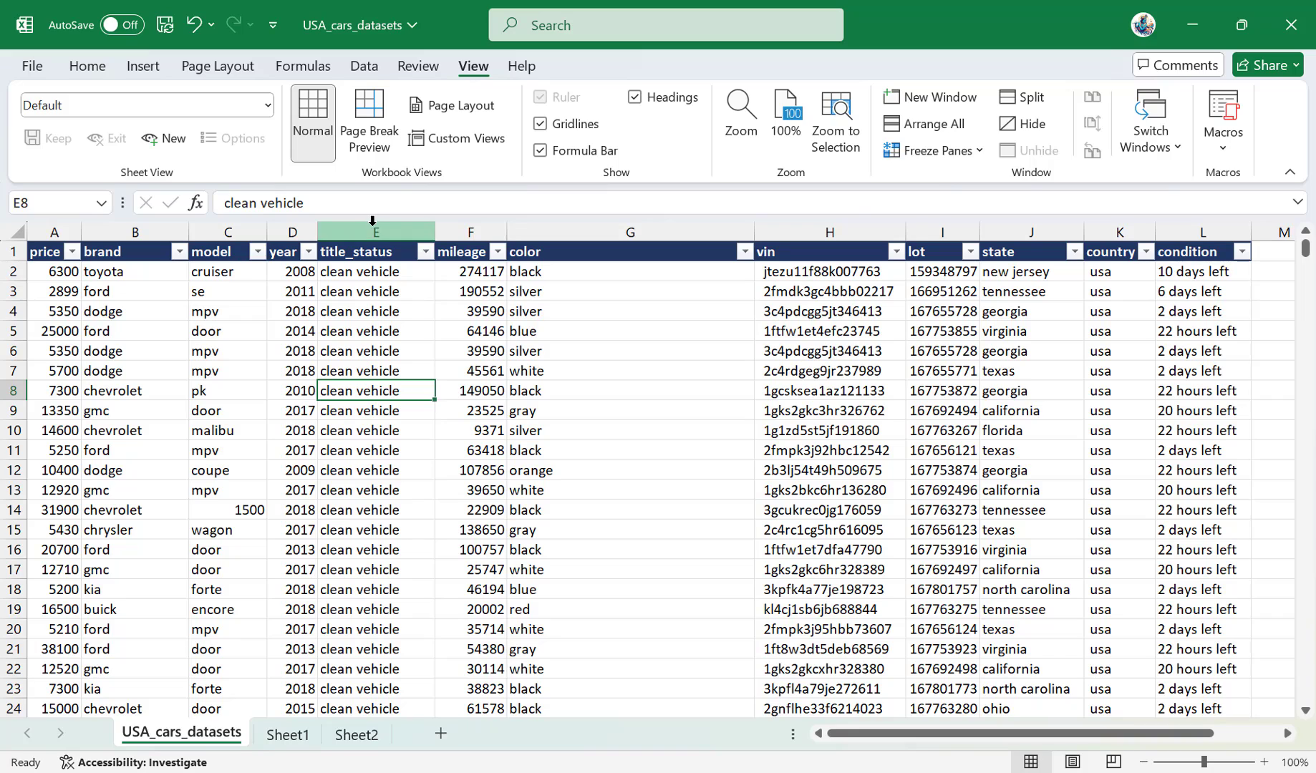
# Select the entire mileage column from cell F6 and insert a blank column before it.
pyautogui.click(469, 389)
pyautogui.click(372, 349)
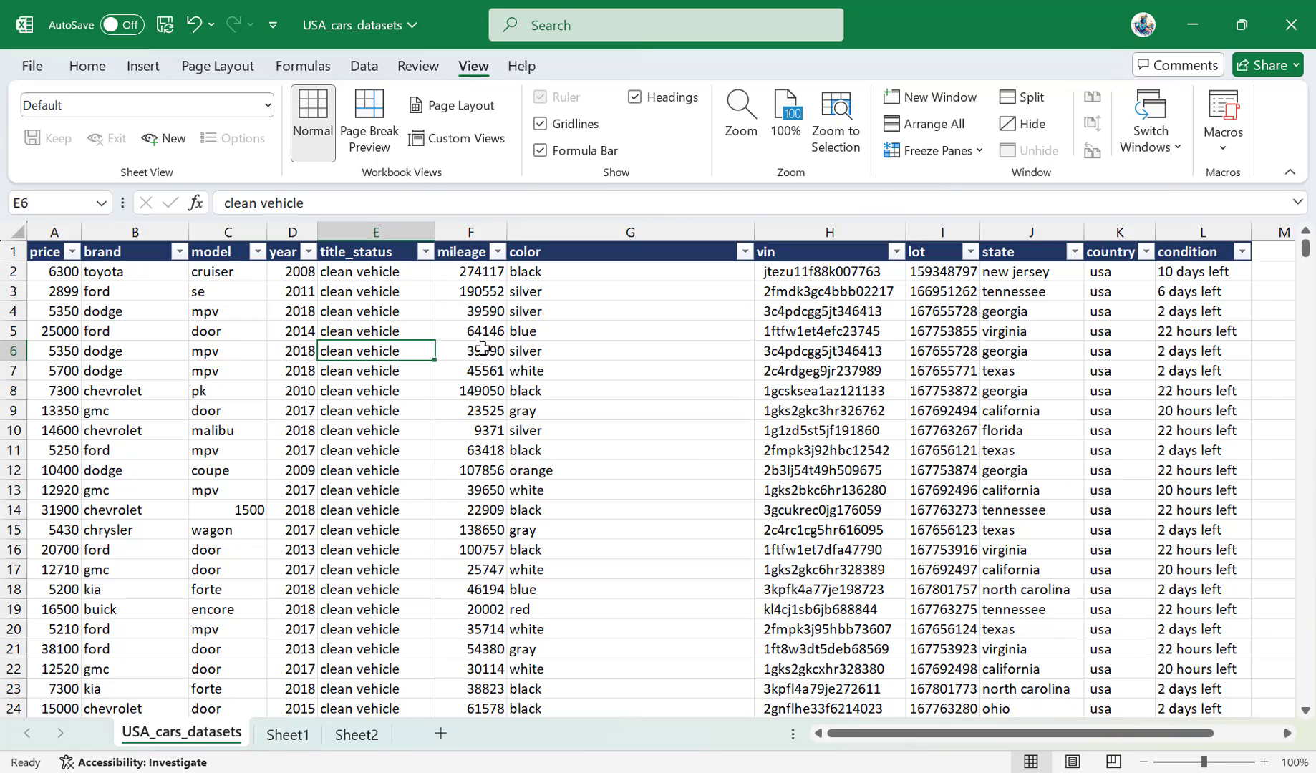
pyautogui.click(474, 351)
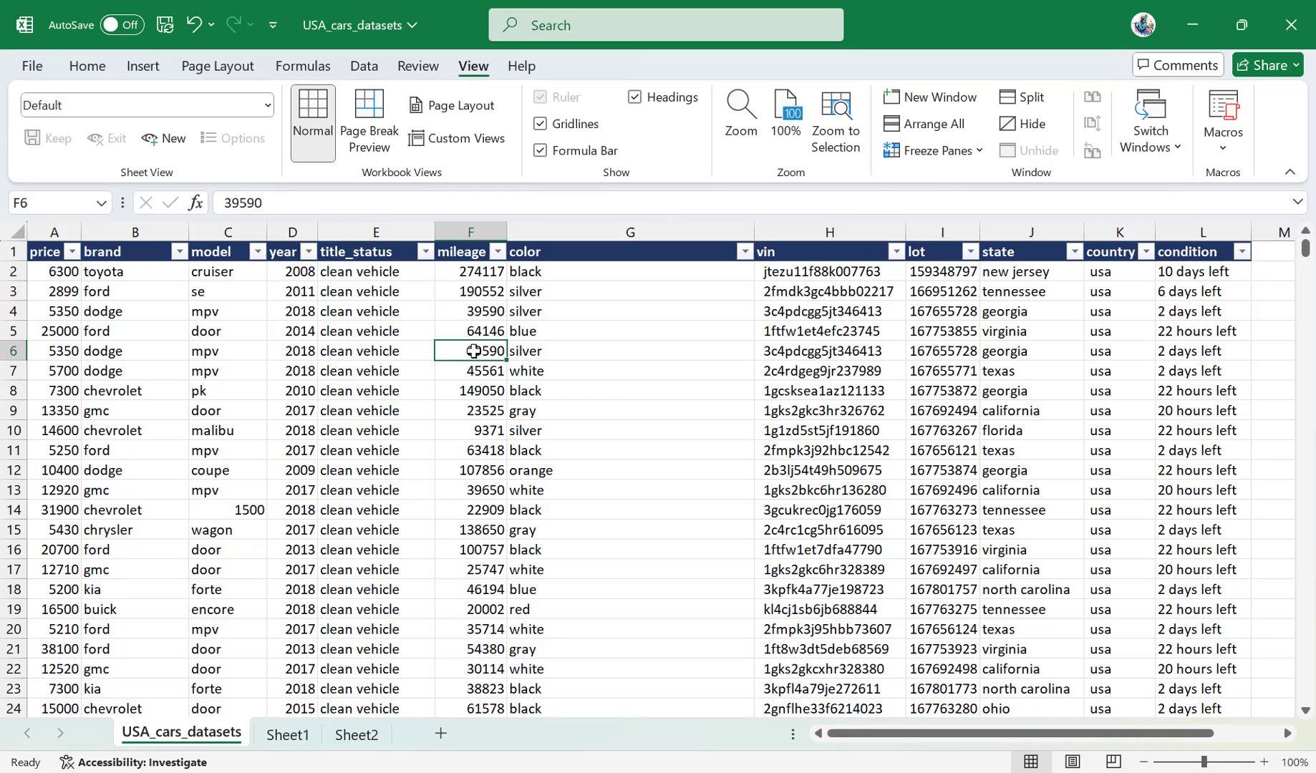
pyautogui.hotkey('ctrl', 'space')
pyautogui.hotkey('ctrl', 'space')
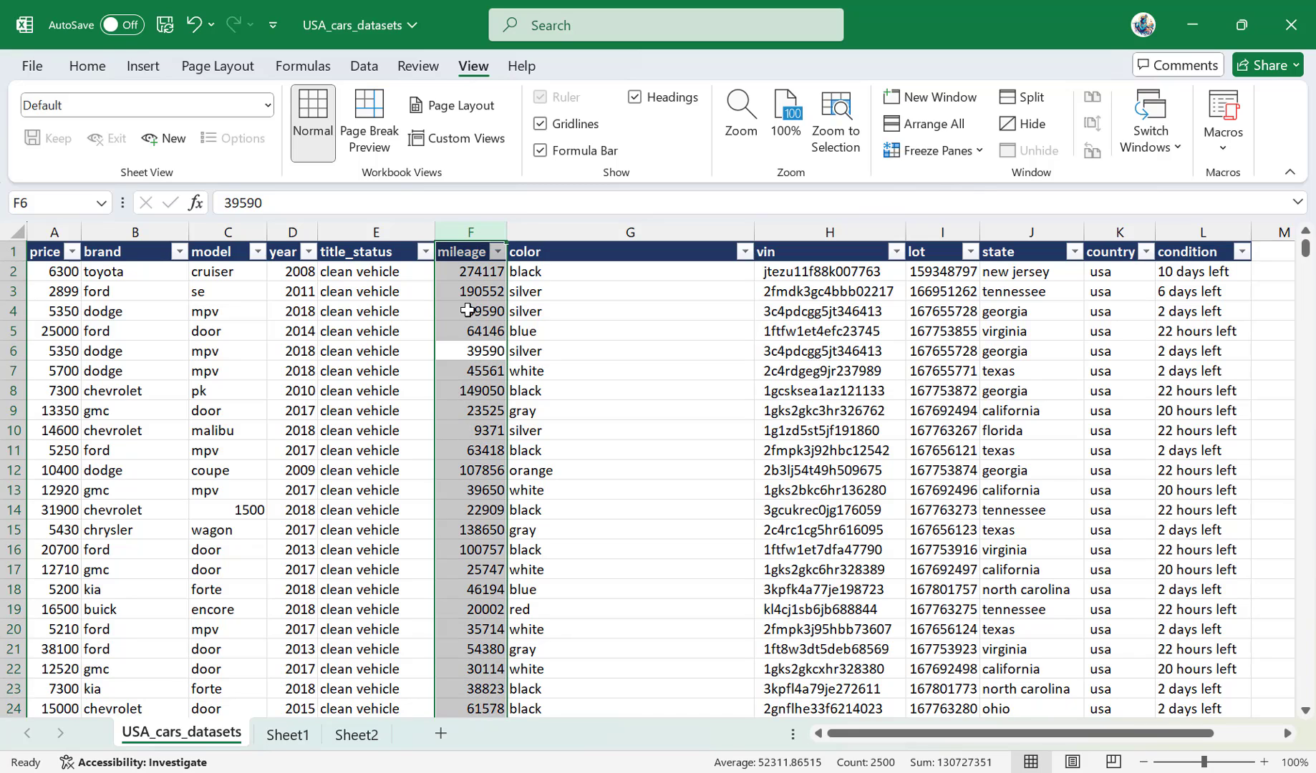
pyautogui.hotkey('ctrl', 'shift', '+')
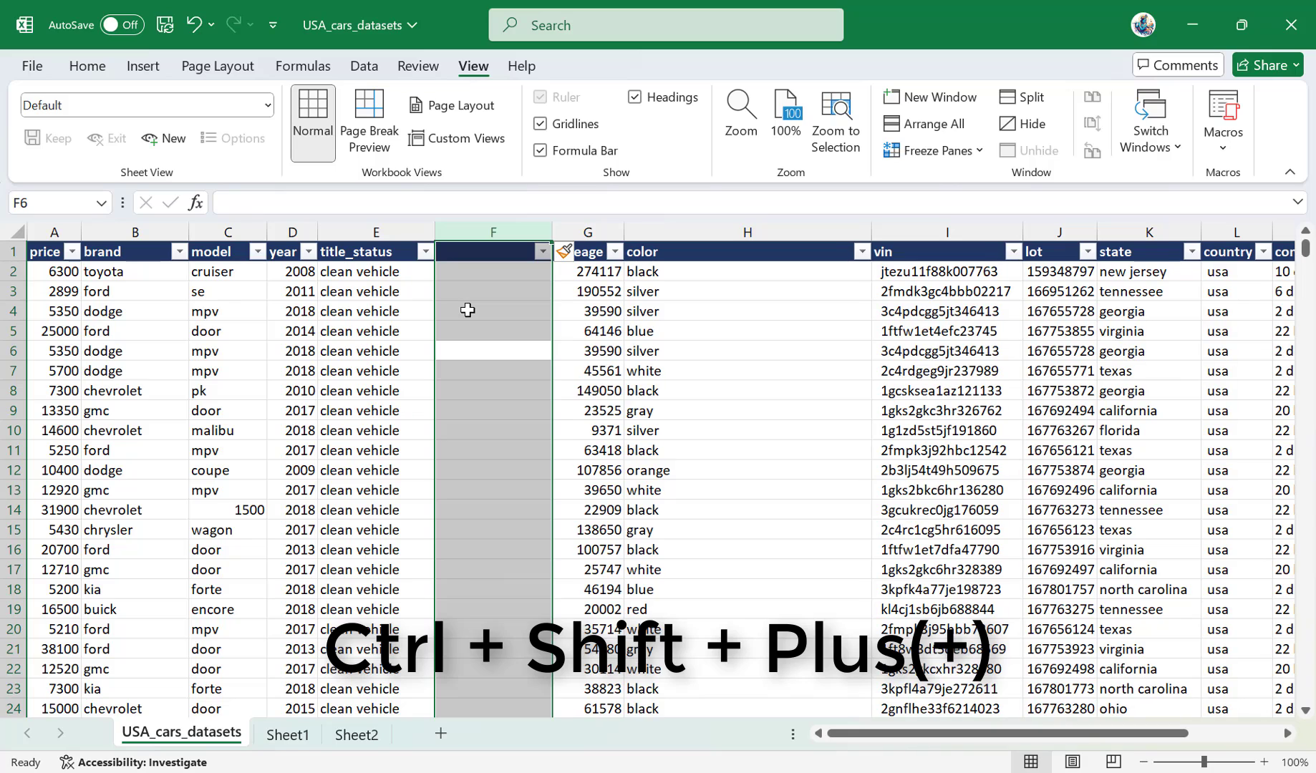
# Select the blank column F from cell F4 and delete it.
pyautogui.click(467, 310)
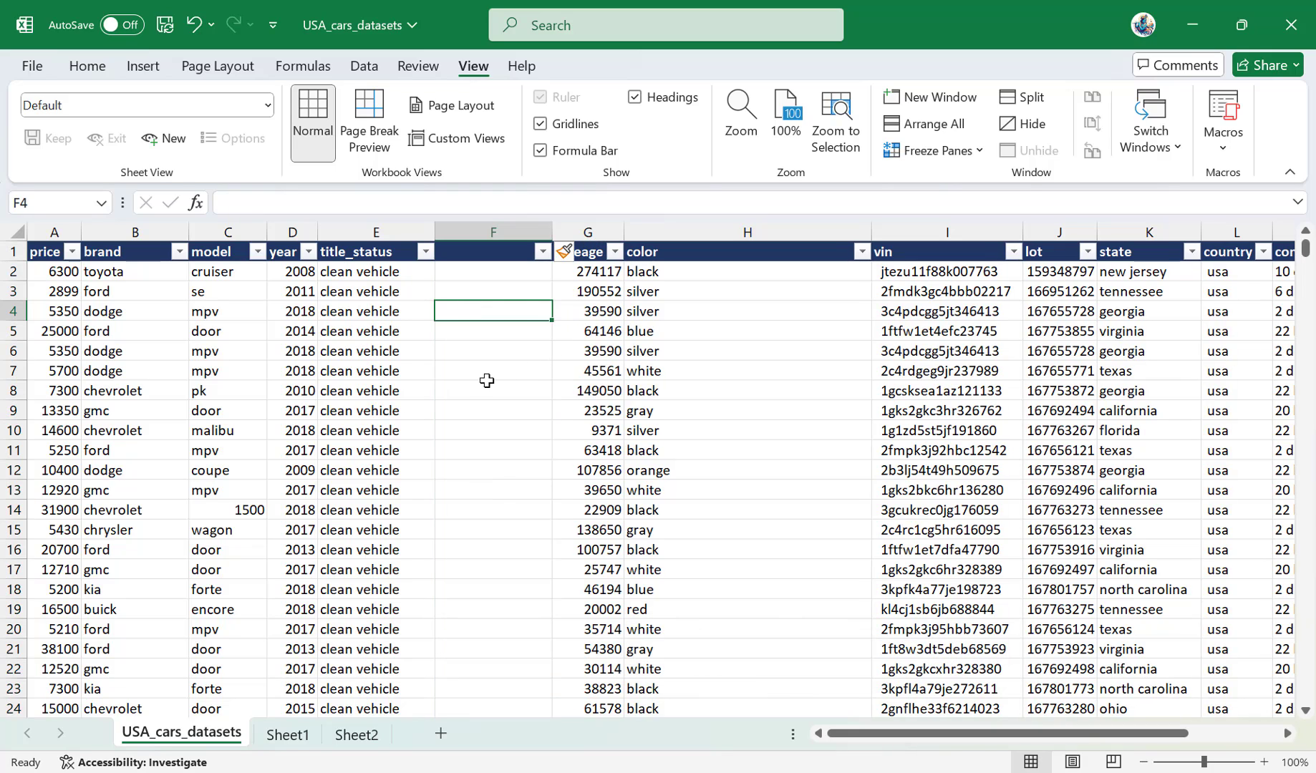
pyautogui.hotkey('ctrl', 'space')
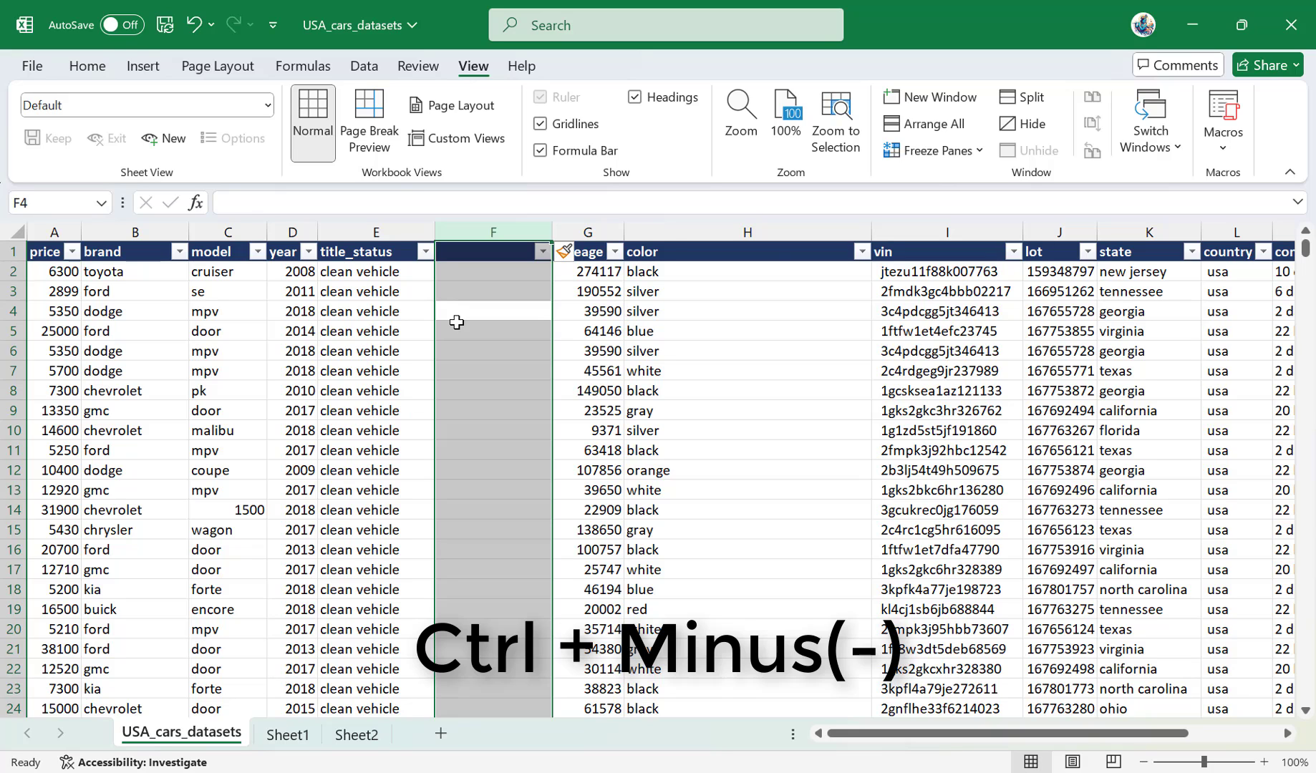
pyautogui.hotkey('ctrl', '-')
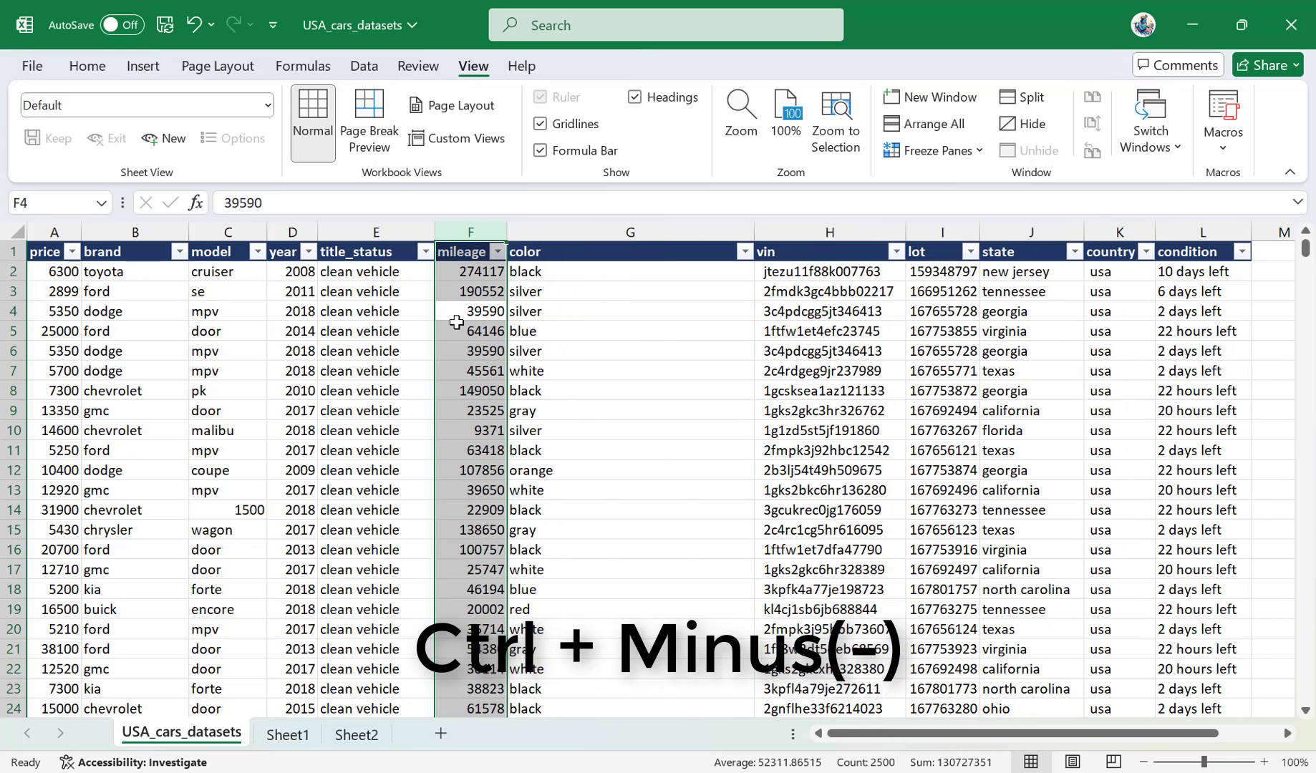
# Select the entire row 7 from cell F7 and insert three blank rows above it.
pyautogui.click(474, 372)
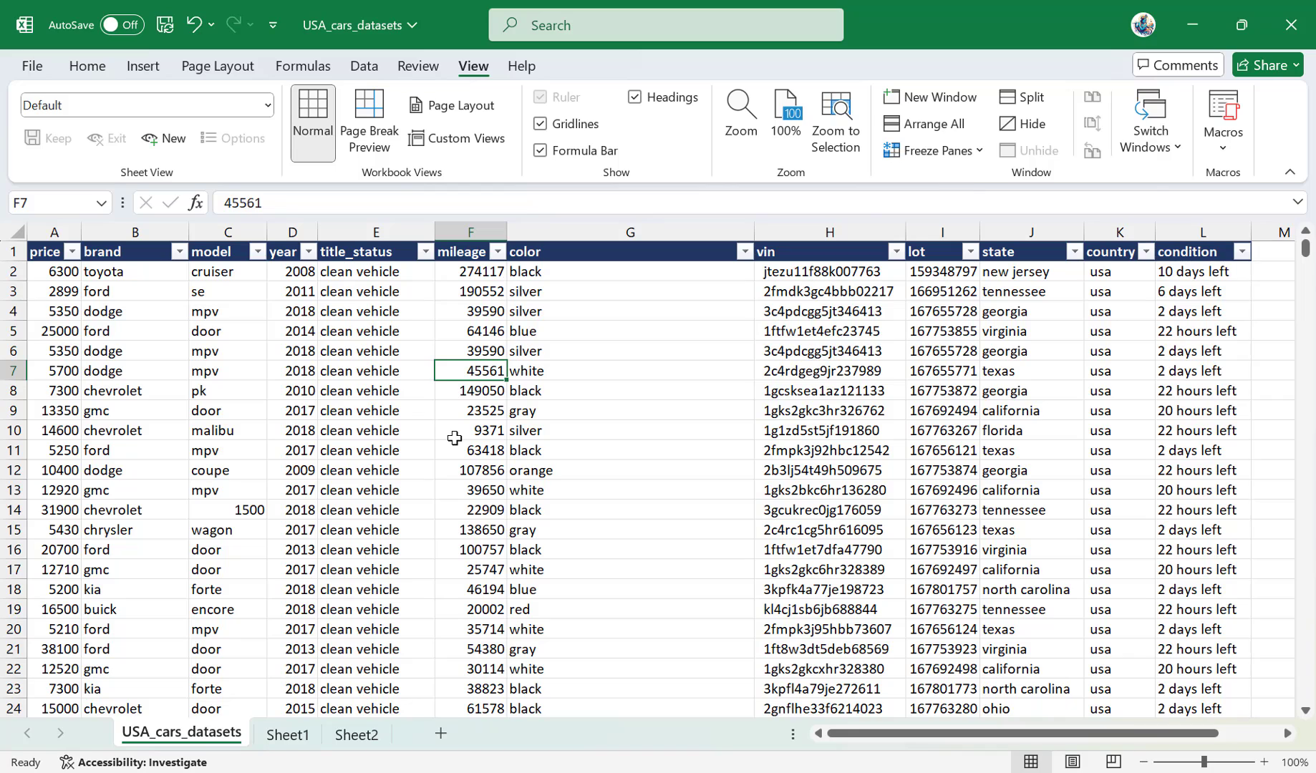
pyautogui.hotkey('shift', 'space')
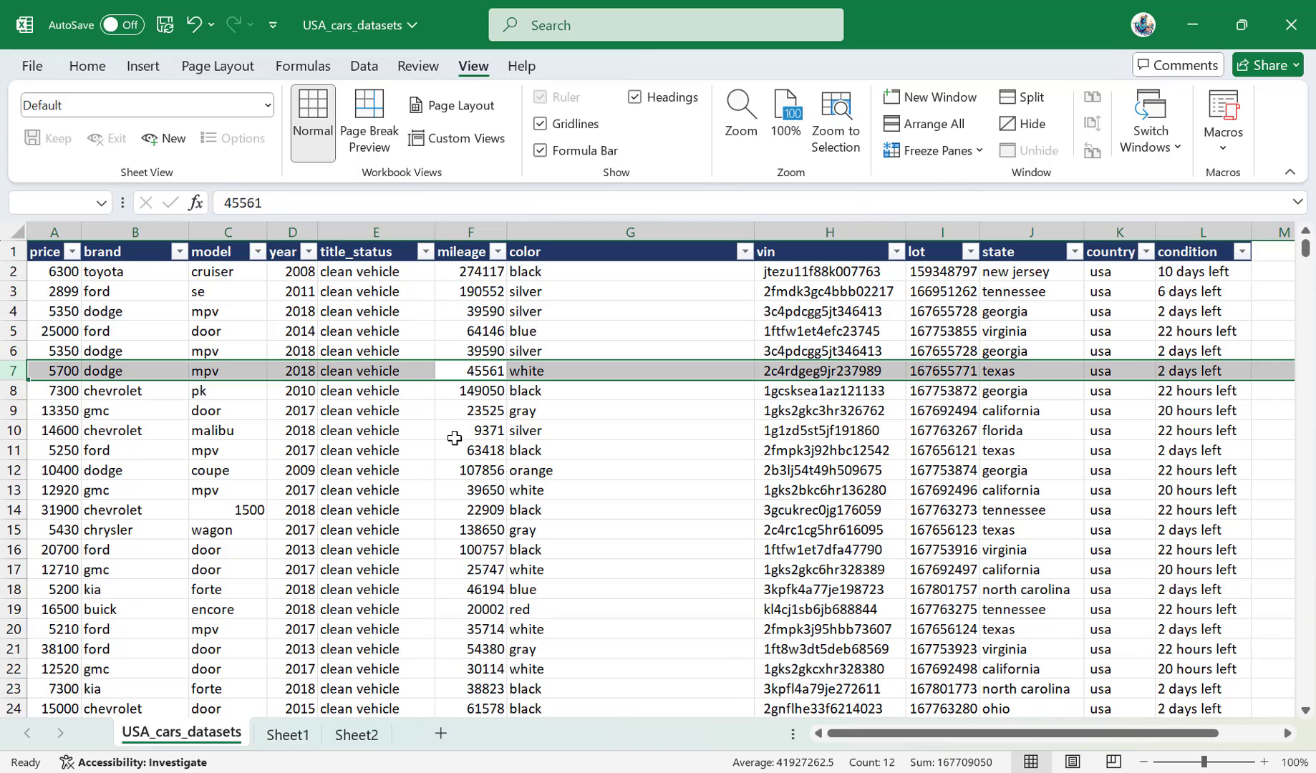
pyautogui.hotkey('ctrl', 'shift', '+')
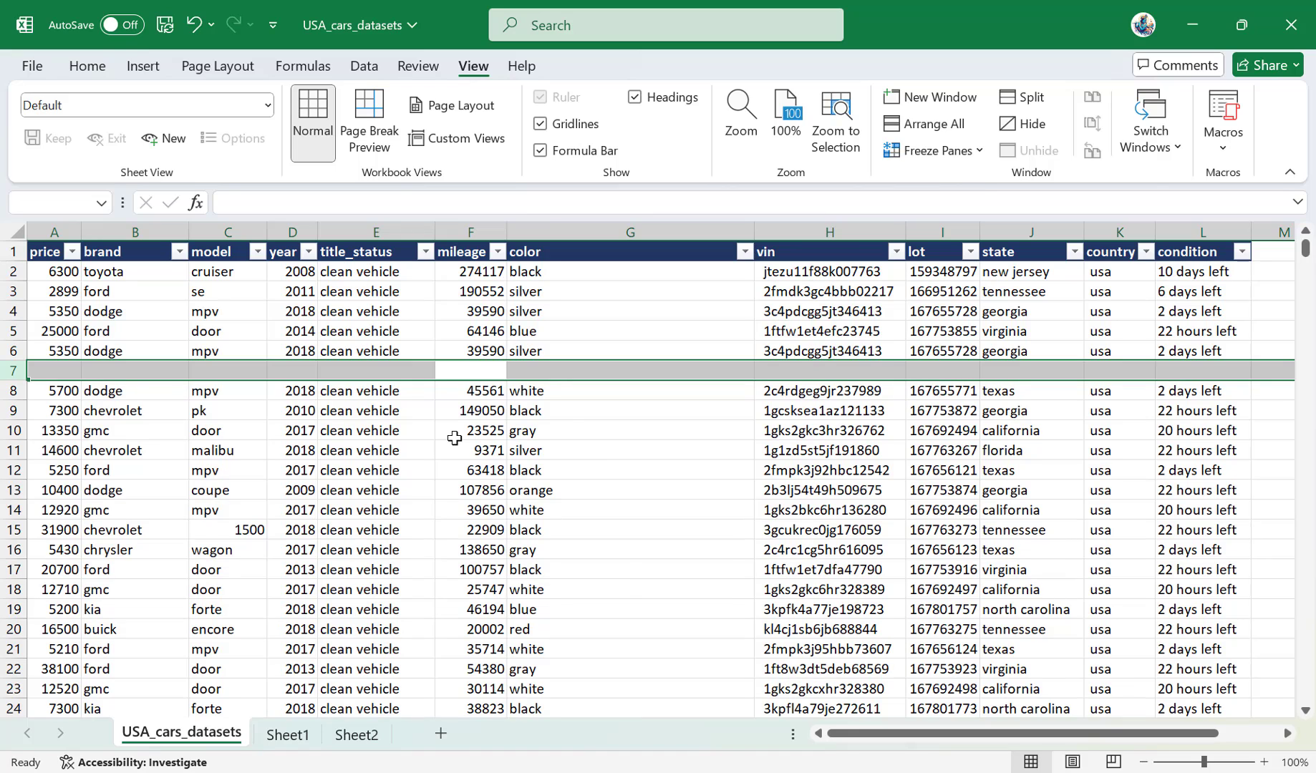
pyautogui.hotkey('ctrl', 'shift', '+')
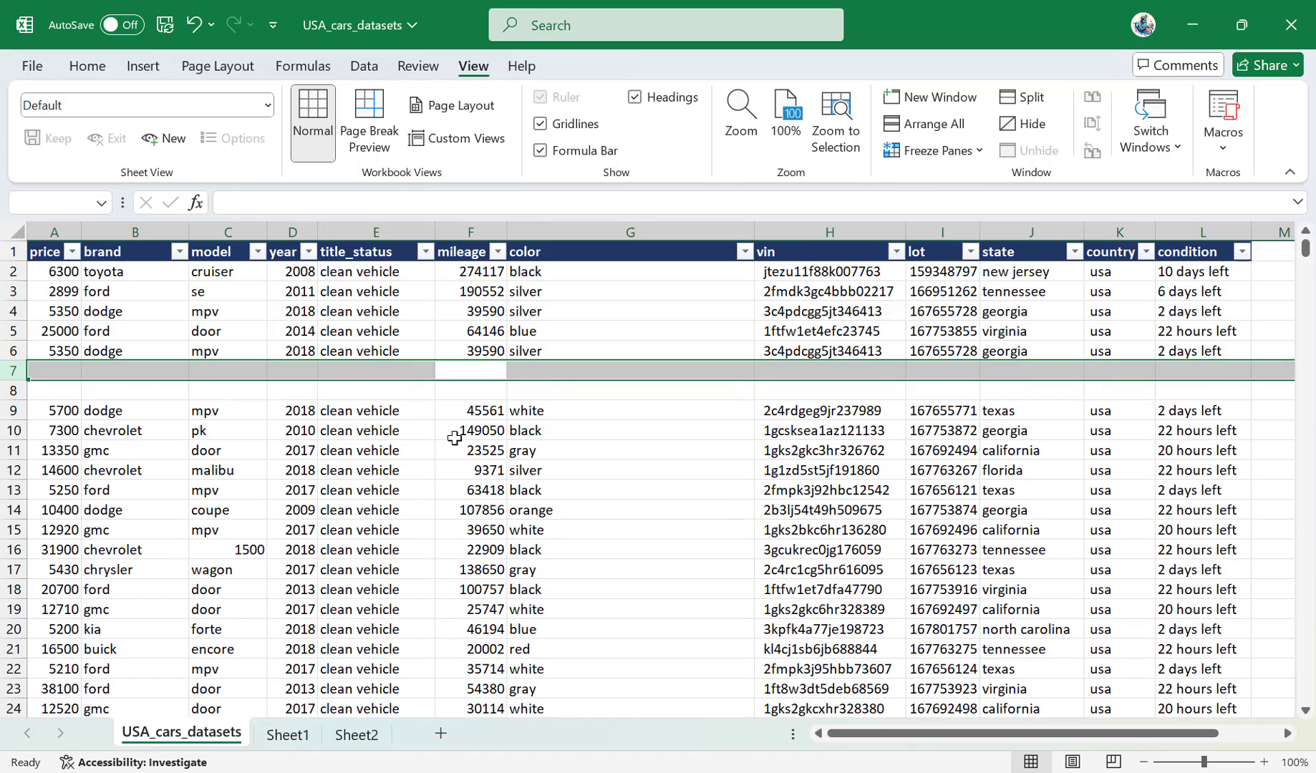
pyautogui.hotkey('ctrl', 'shift', '+')
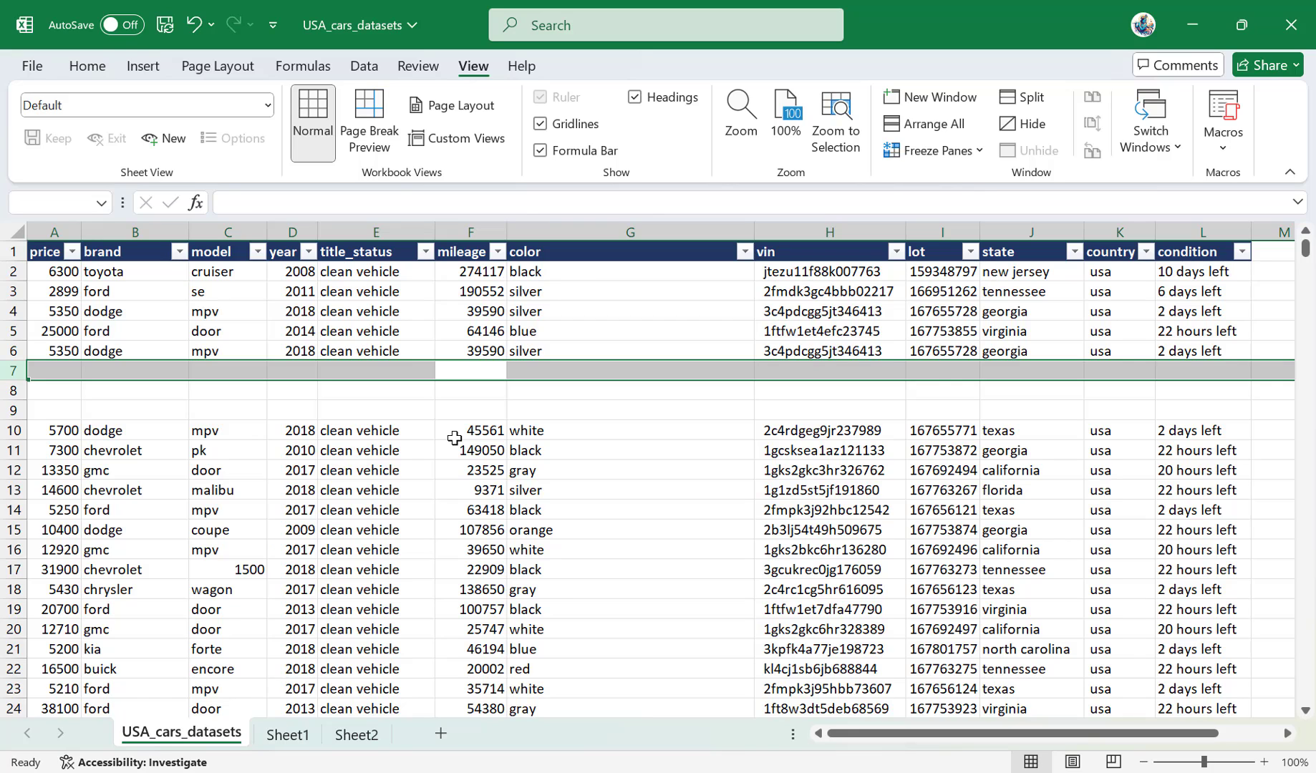
# Delete the three blank rows starting at row 7 and clear the selection.
pyautogui.hotkey('ctrl', '-')
pyautogui.hotkey('ctrl', '-')
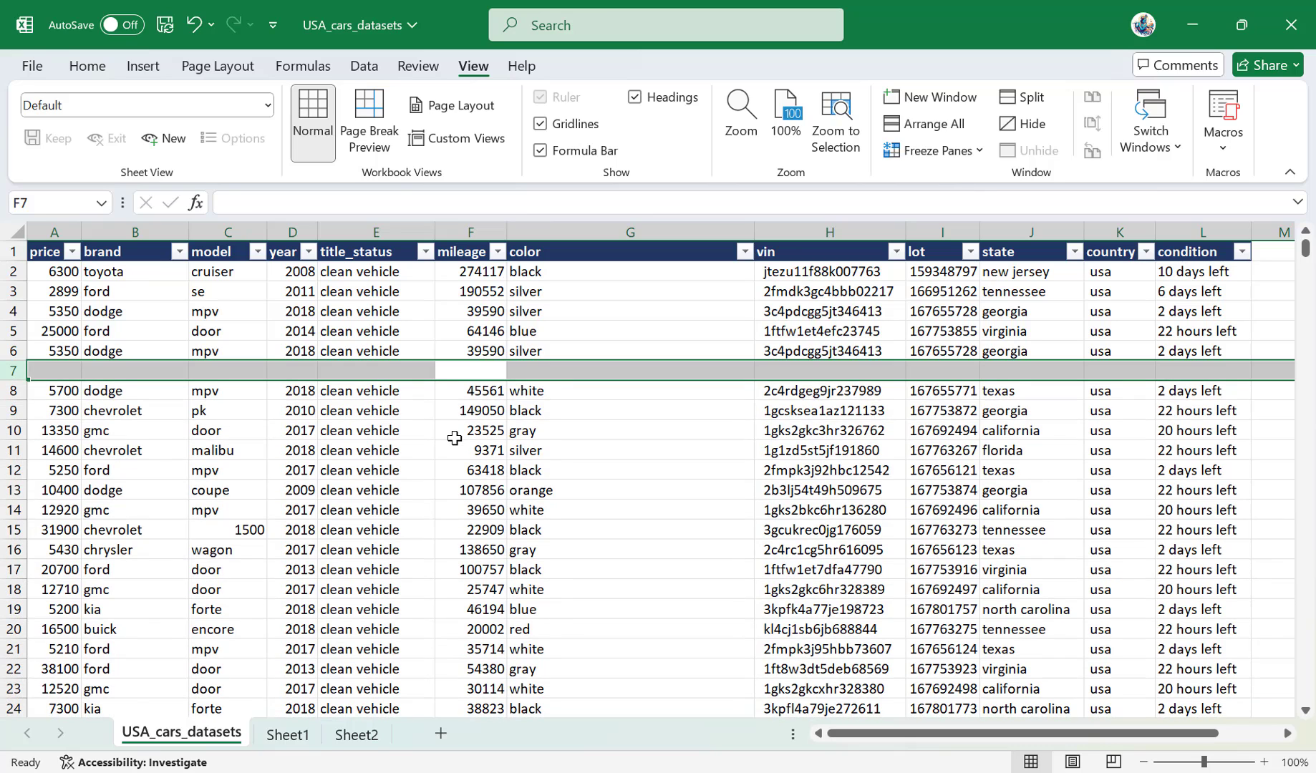
pyautogui.hotkey('ctrl', '-')
pyautogui.click(455, 433)
# Insert a blank column before the mileage column from cell F7, delete that blank column, and clear the selection.
pyautogui.click(476, 370)
pyautogui.hotkey('ctrl', 'space')
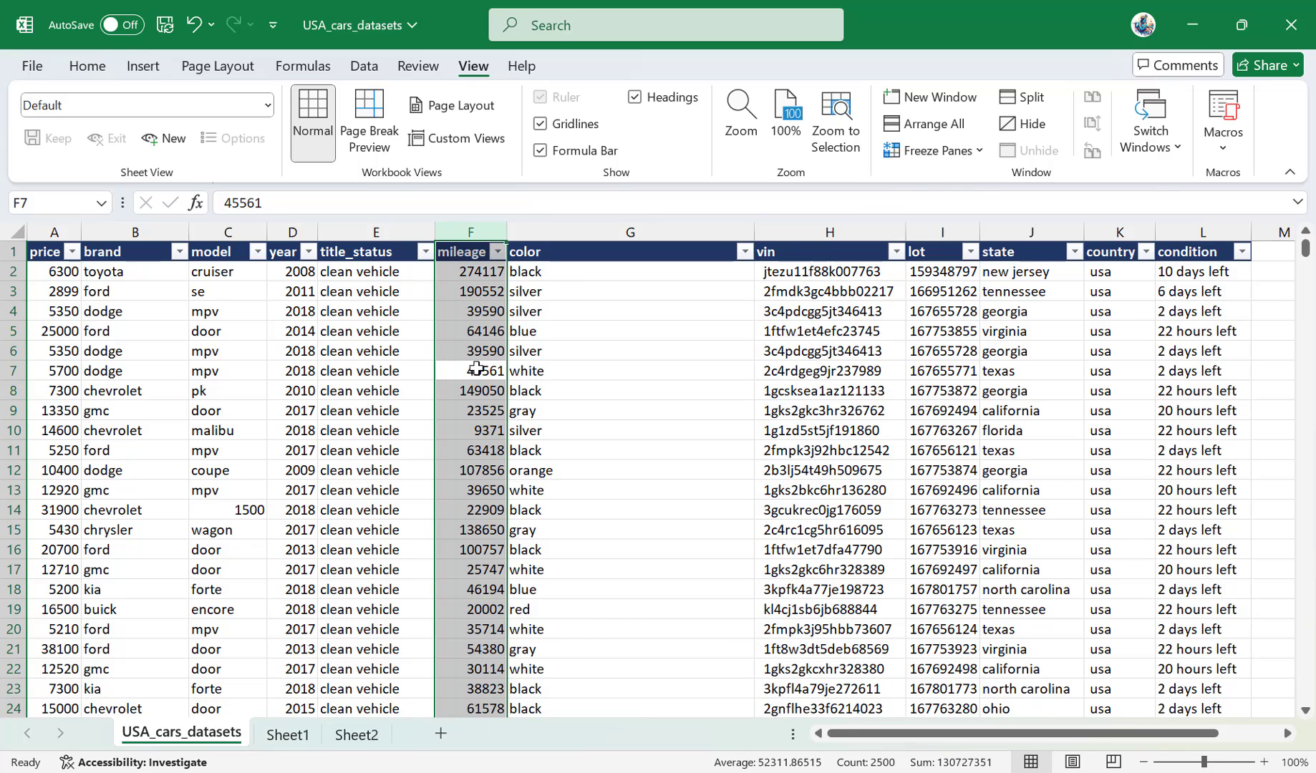
pyautogui.hotkey('ctrl', '+')
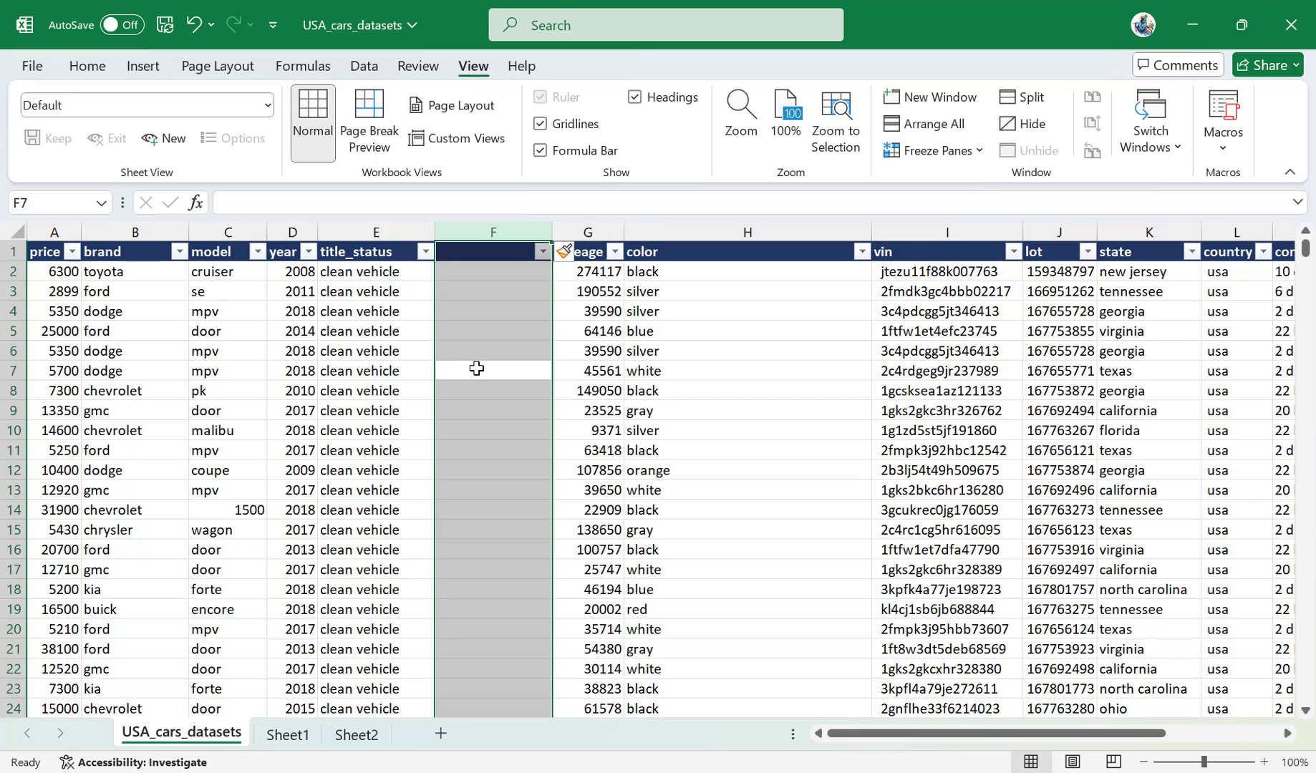
pyautogui.hotkey('ctrl', '-')
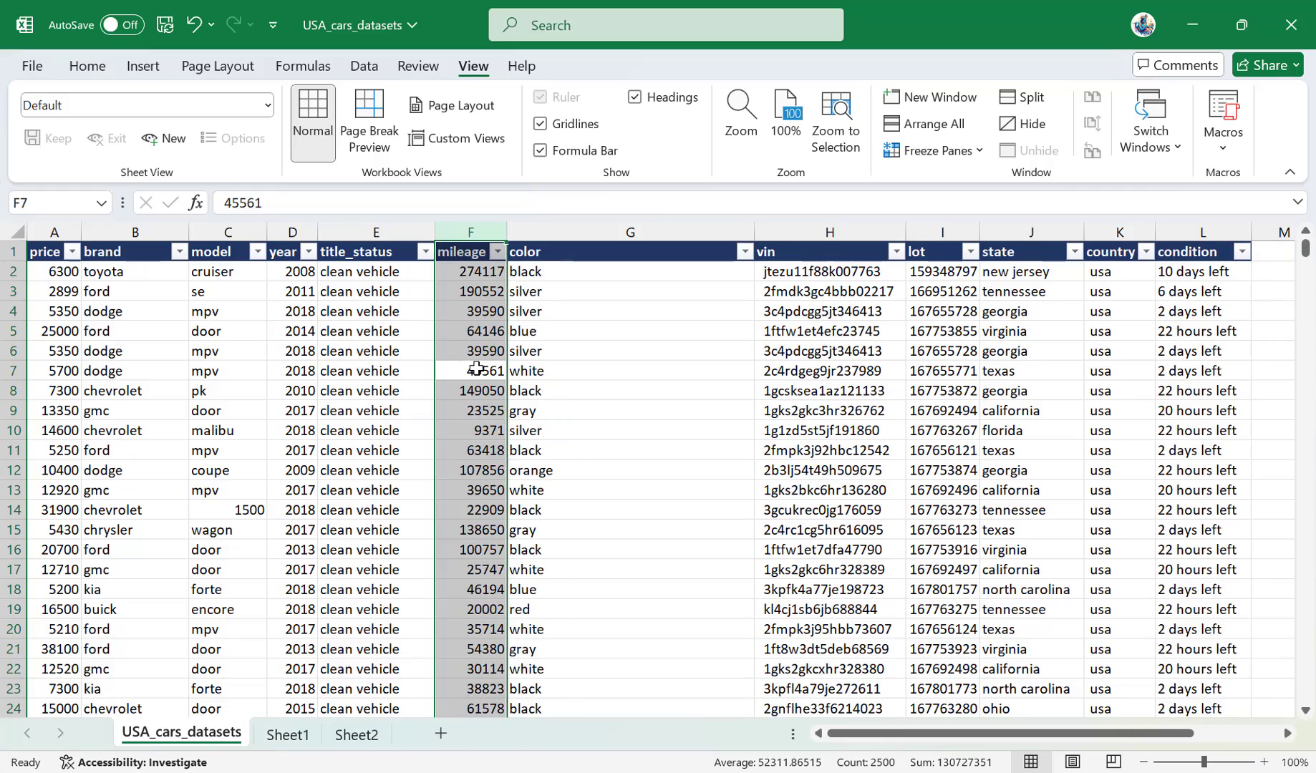
pyautogui.click(477, 368)
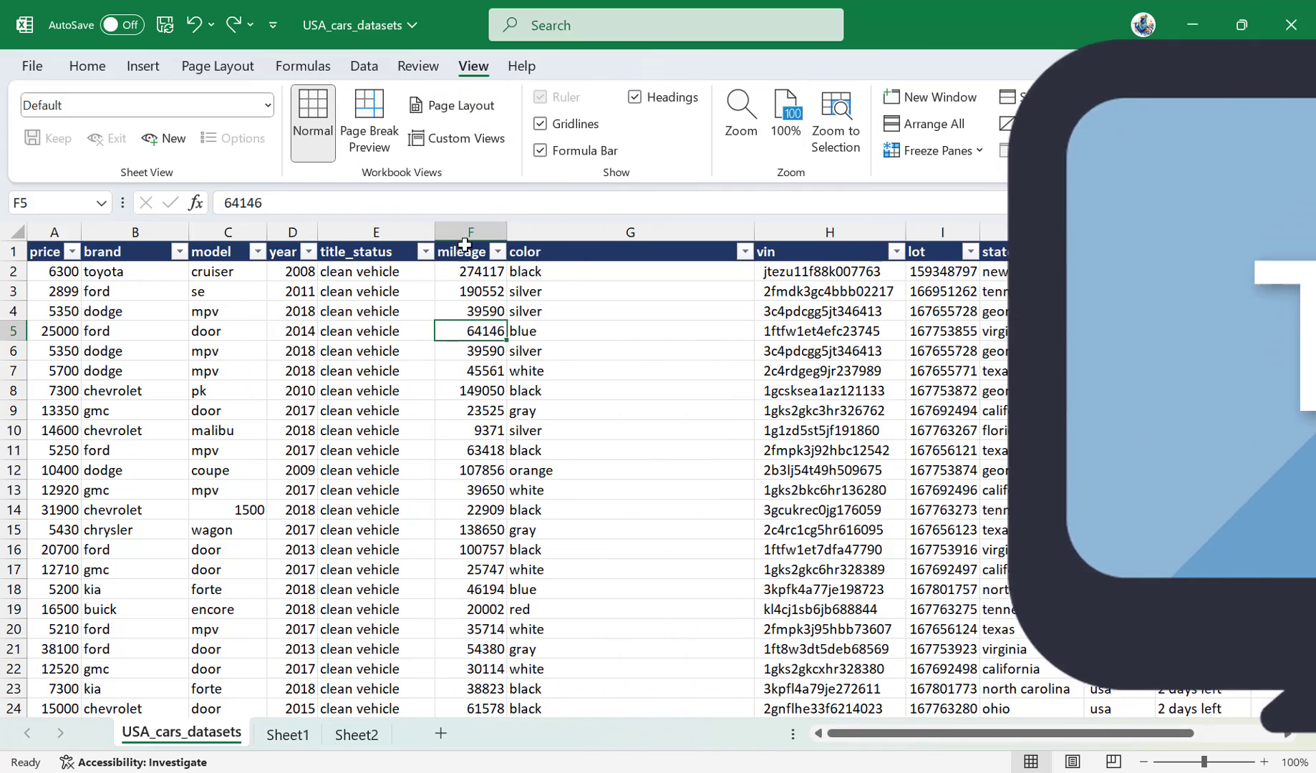
# Select the entire mileage column from cell F6 and move it between the vin and lot columns.
pyautogui.click(458, 229)
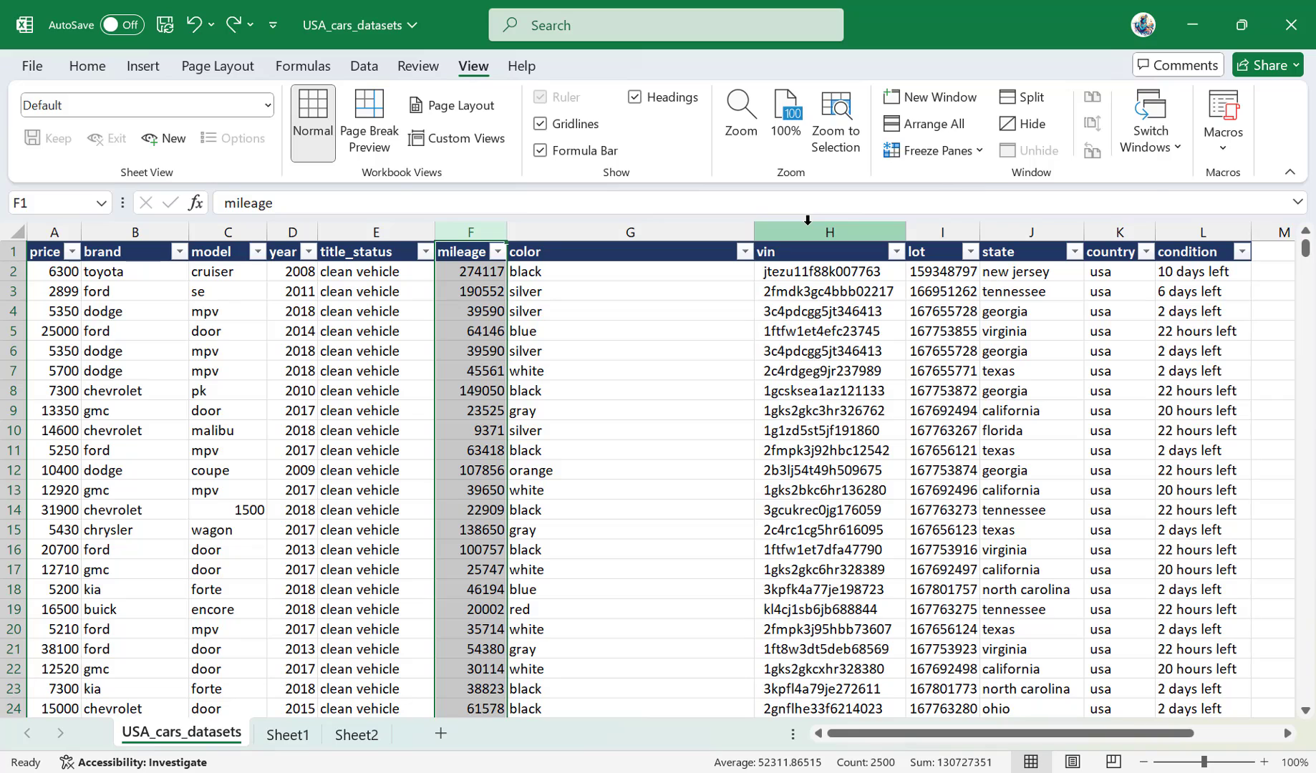
pyautogui.click(487, 350)
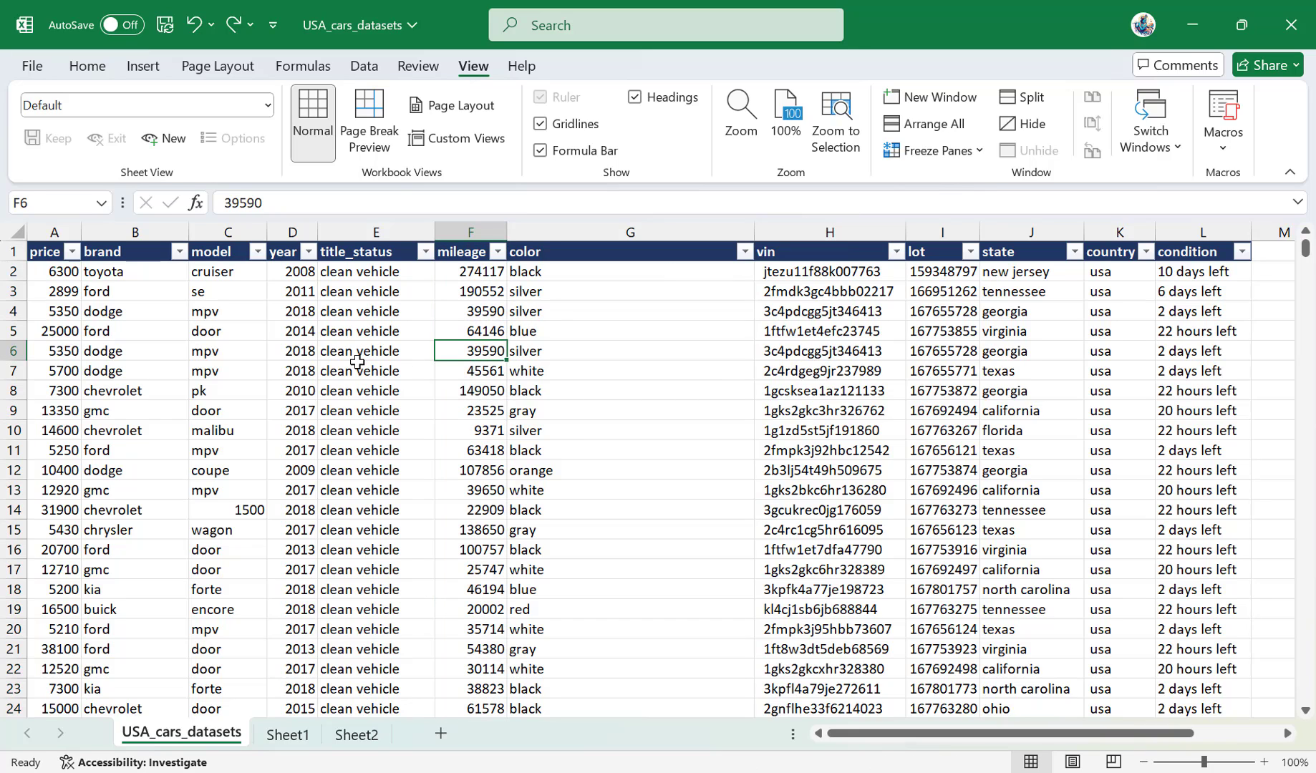
pyautogui.hotkey('ctrl', 'space')
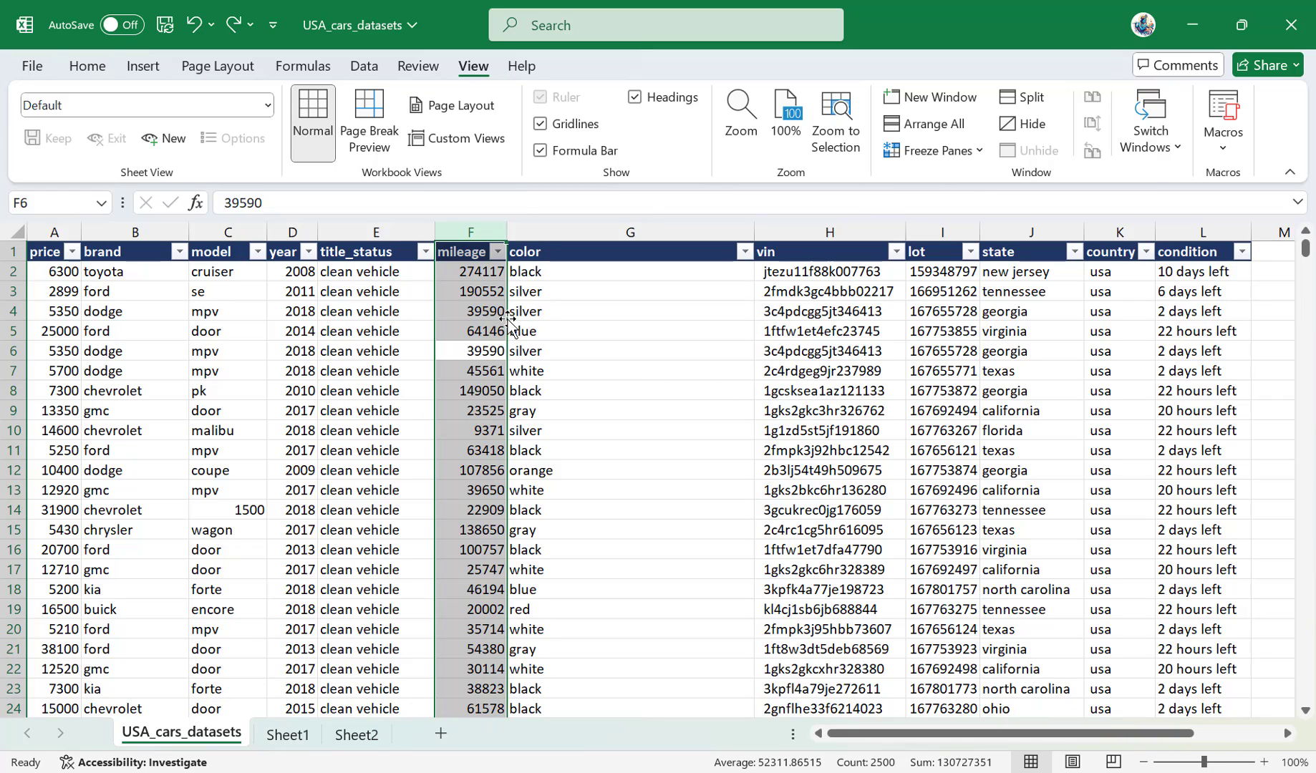
pyautogui.moveTo(504, 319); pyautogui.dragTo(887, 315)
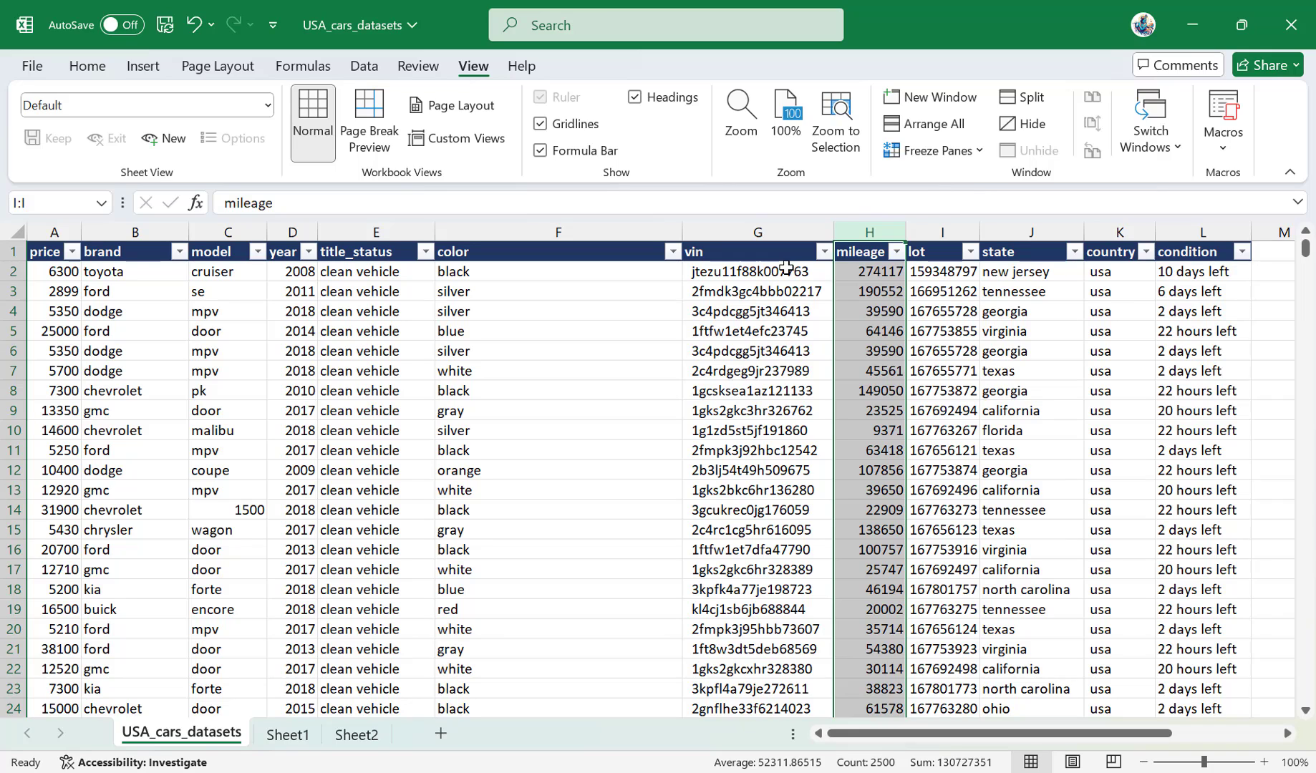
# Undo the mileage column move, redo it, and clear the selection by moving to cell F3.
pyautogui.hotkey('ctrl', 'z')
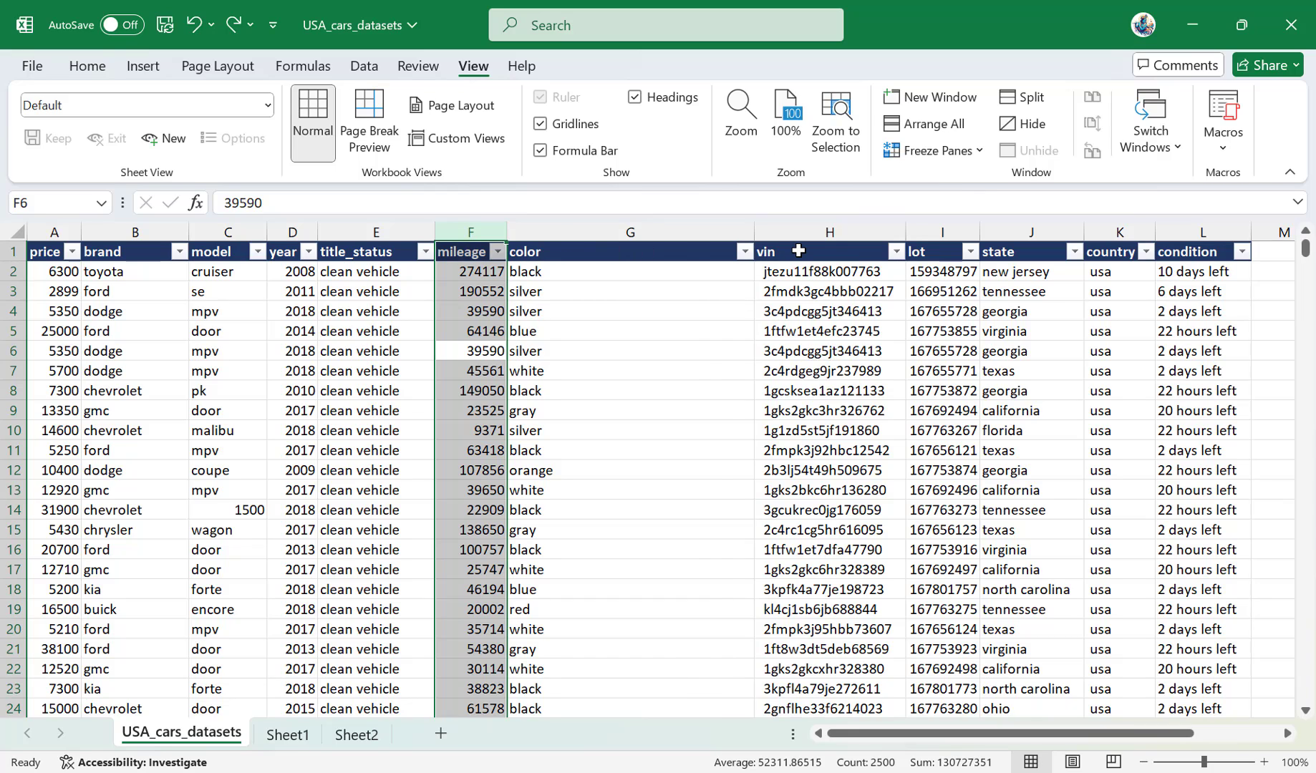
pyautogui.hotkey('ctrl', 'y')
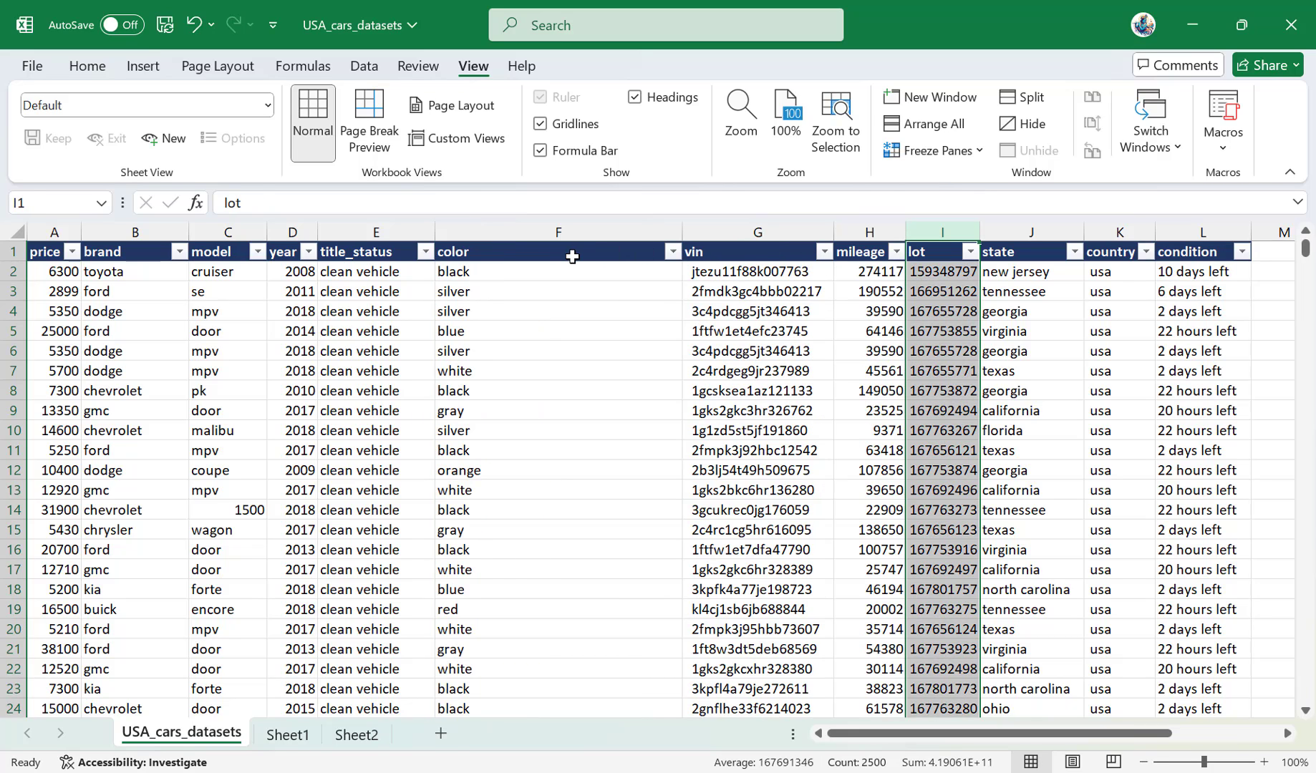
pyautogui.click(648, 289)
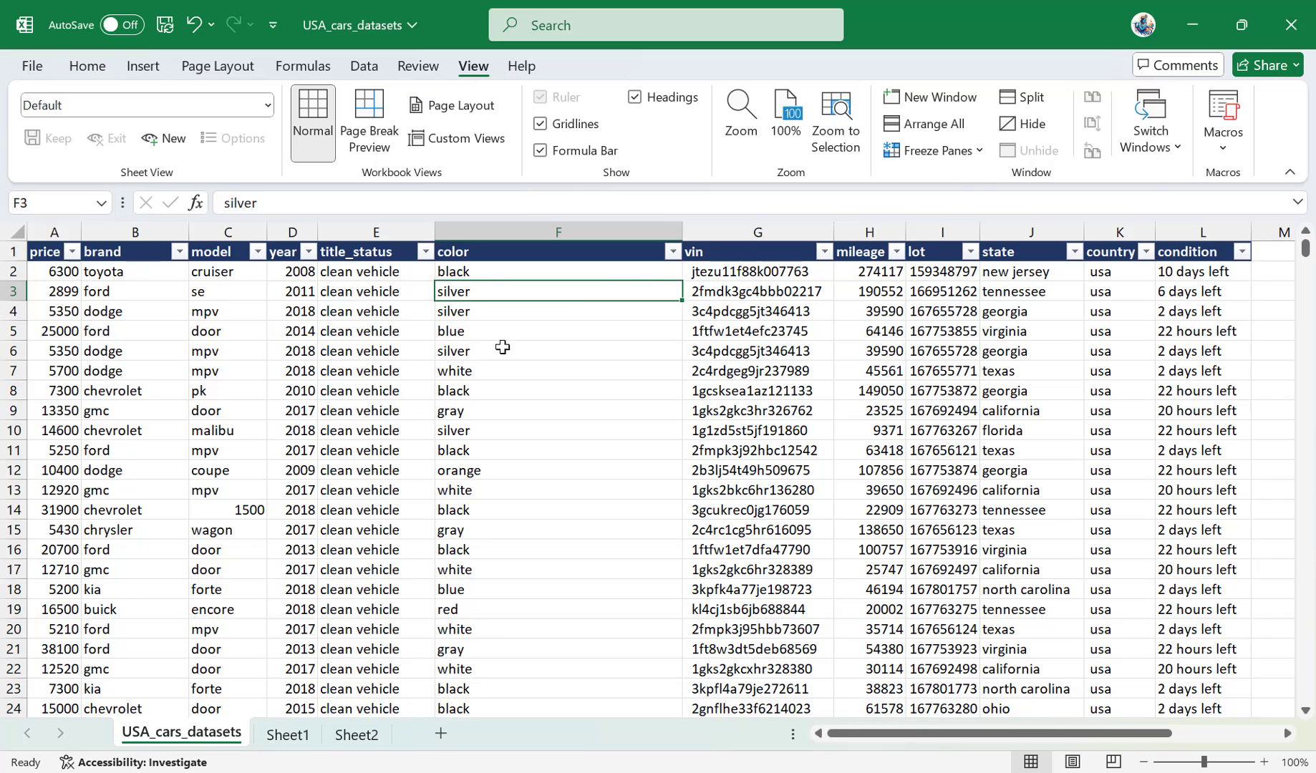
# Select the entire row 6 and move it down to between the 13350 gmc row and the 14600 chevrolet row.
pyautogui.click(490, 348)
pyautogui.hotkey('shift', 'space')
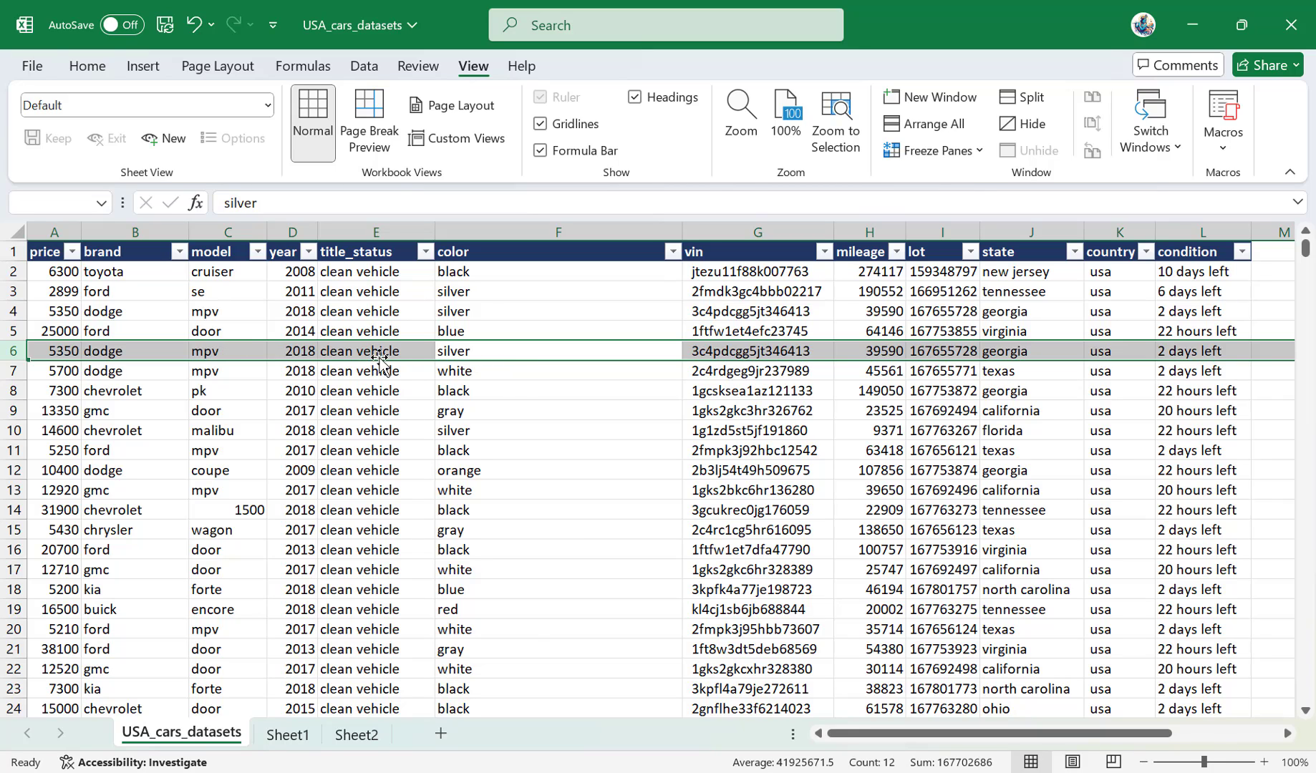
pyautogui.moveTo(392, 362); pyautogui.dragTo(395, 427)
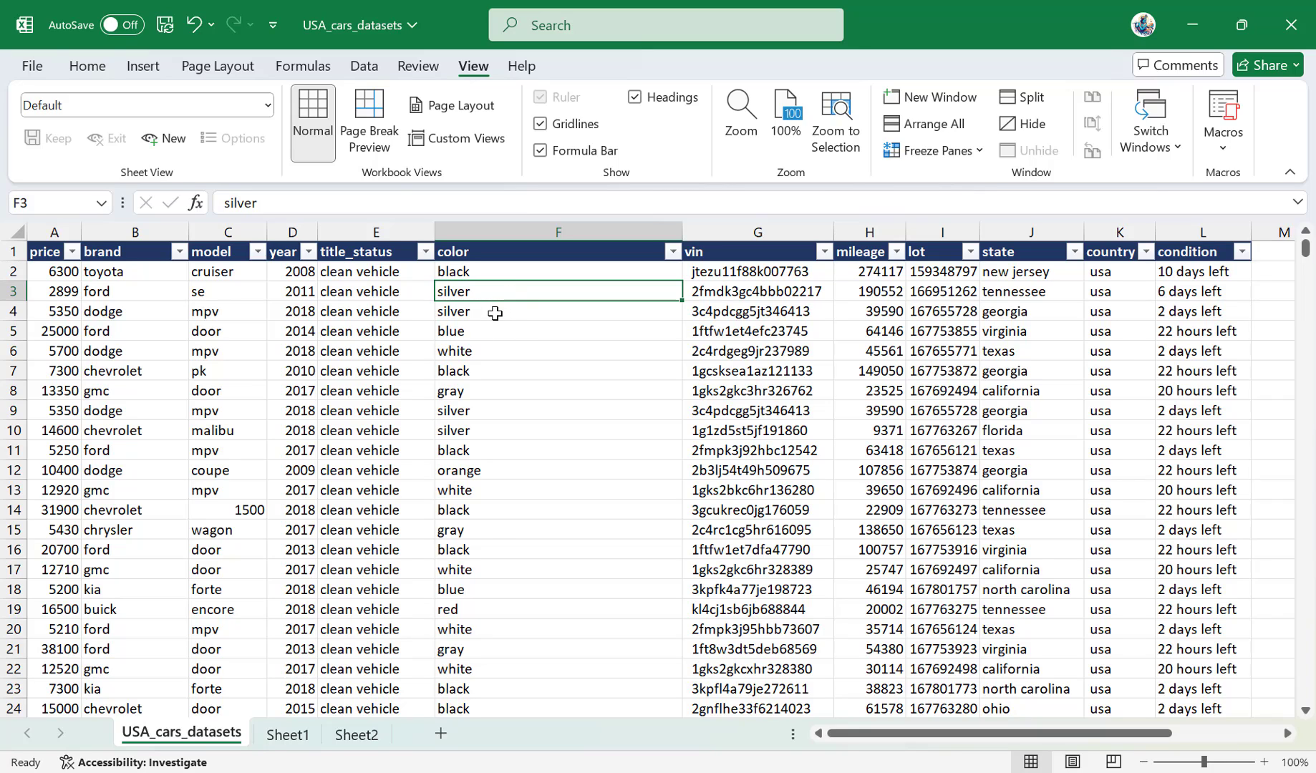
# Copy the entire color column from cell F5 into the empty column M, and undo the copy.
pyautogui.click(519, 329)
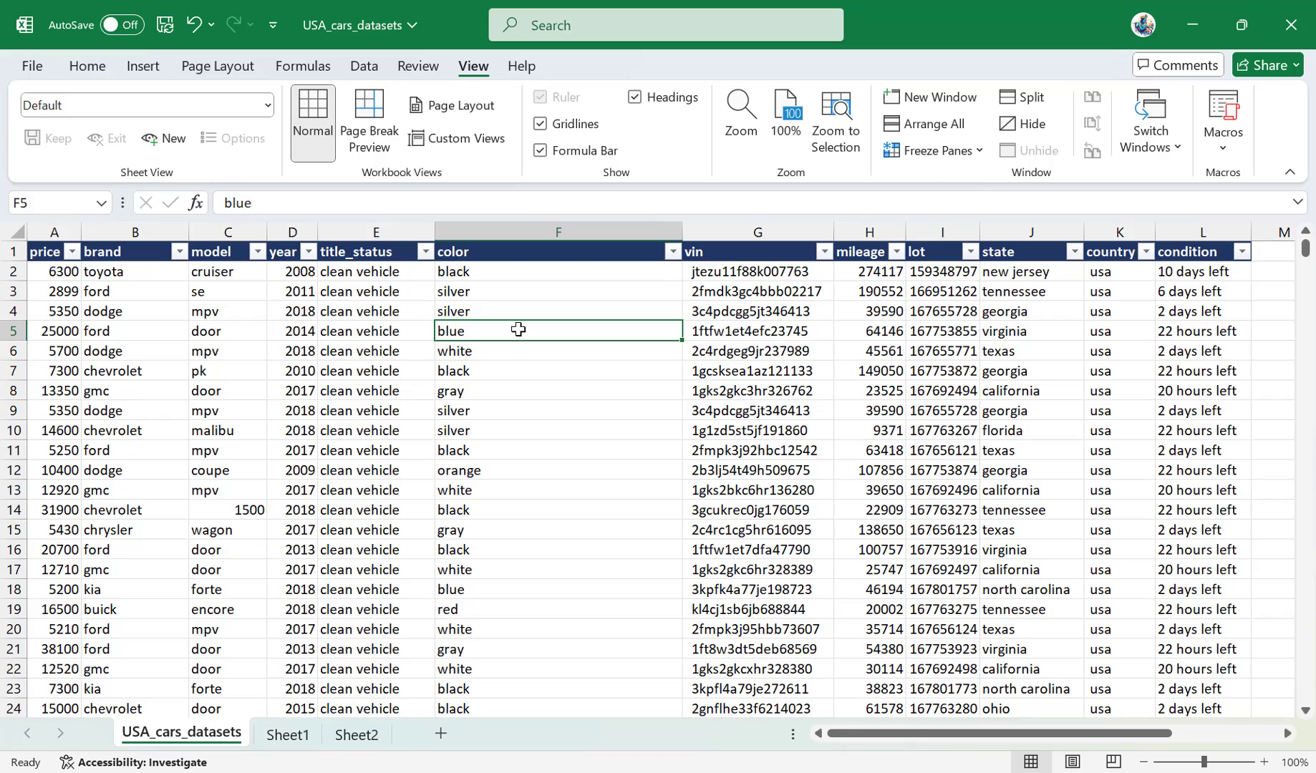
pyautogui.hotkey('ctrl', 'space')
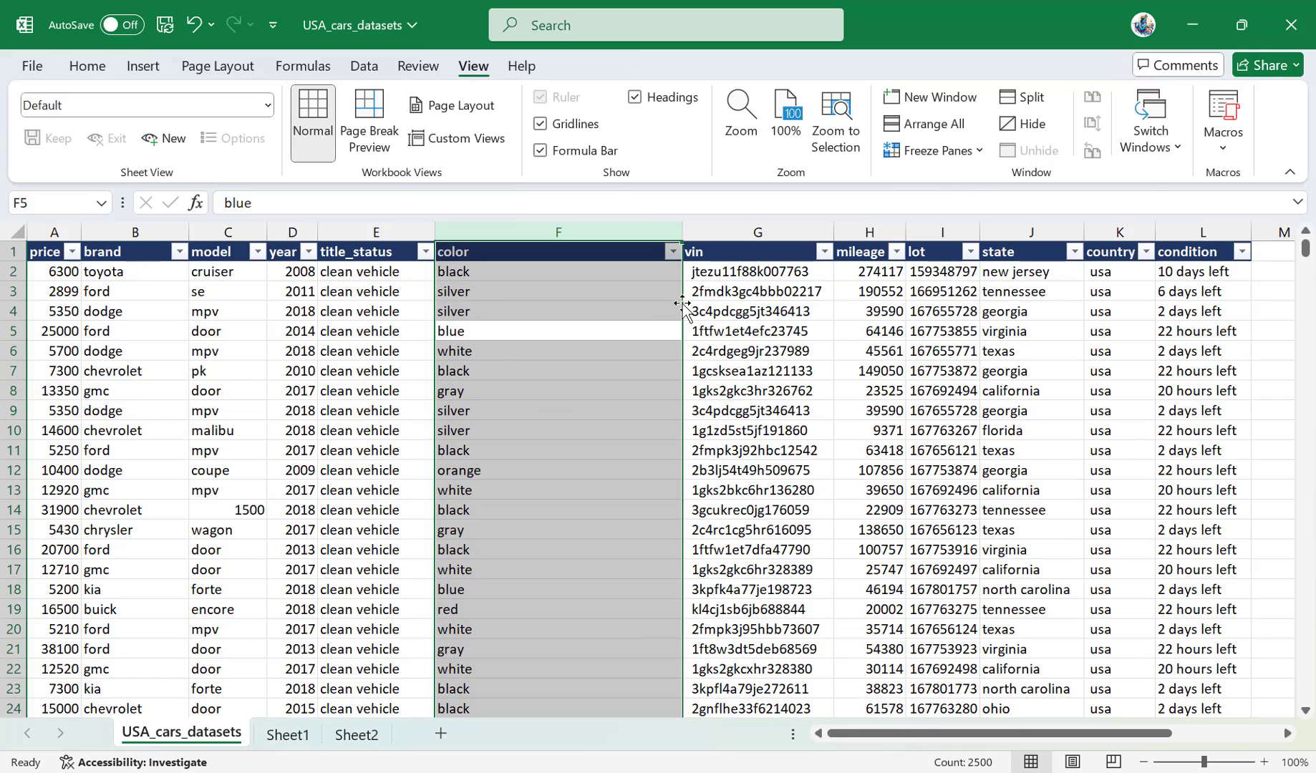
pyautogui.moveTo(682, 308)
pyautogui.mouseDown()
pyautogui.moveTo(698, 312)
pyautogui.moveTo(674, 311)
pyautogui.mouseUp()
pyautogui.moveTo(684, 330); pyautogui.dragTo(1259, 283)
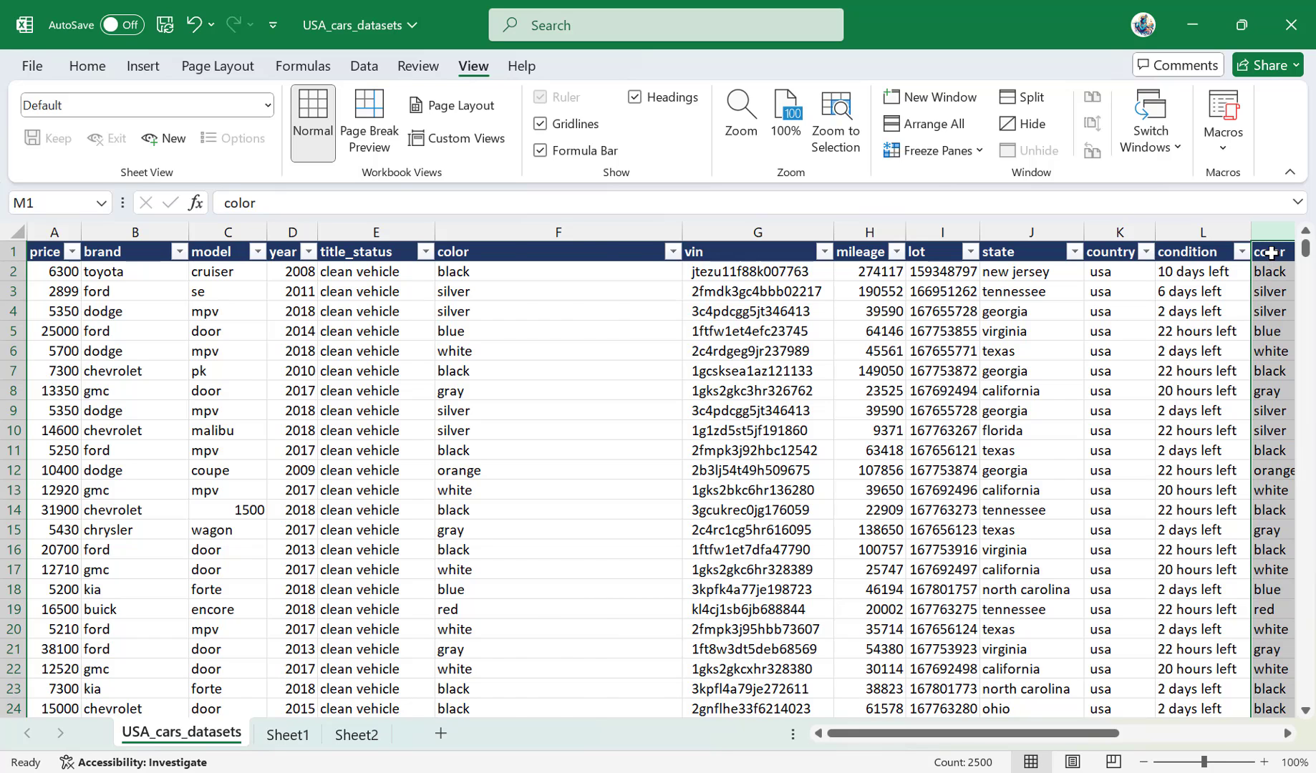
pyautogui.hotkey('ctrl', 'z')
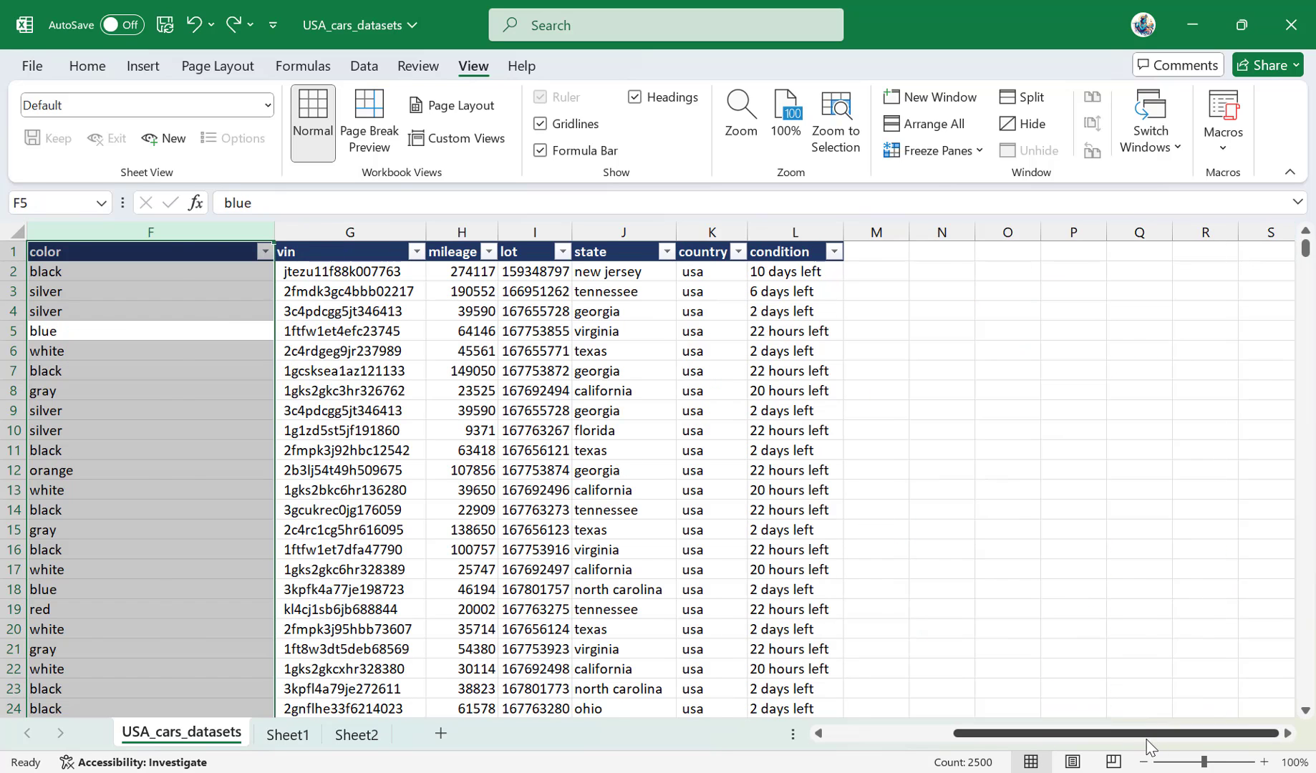
pyautogui.moveTo(1147, 738); pyautogui.dragTo(619, 734)
# Select the entire color column from cell F2 and copy it onto the vin column G.
pyautogui.click(623, 279)
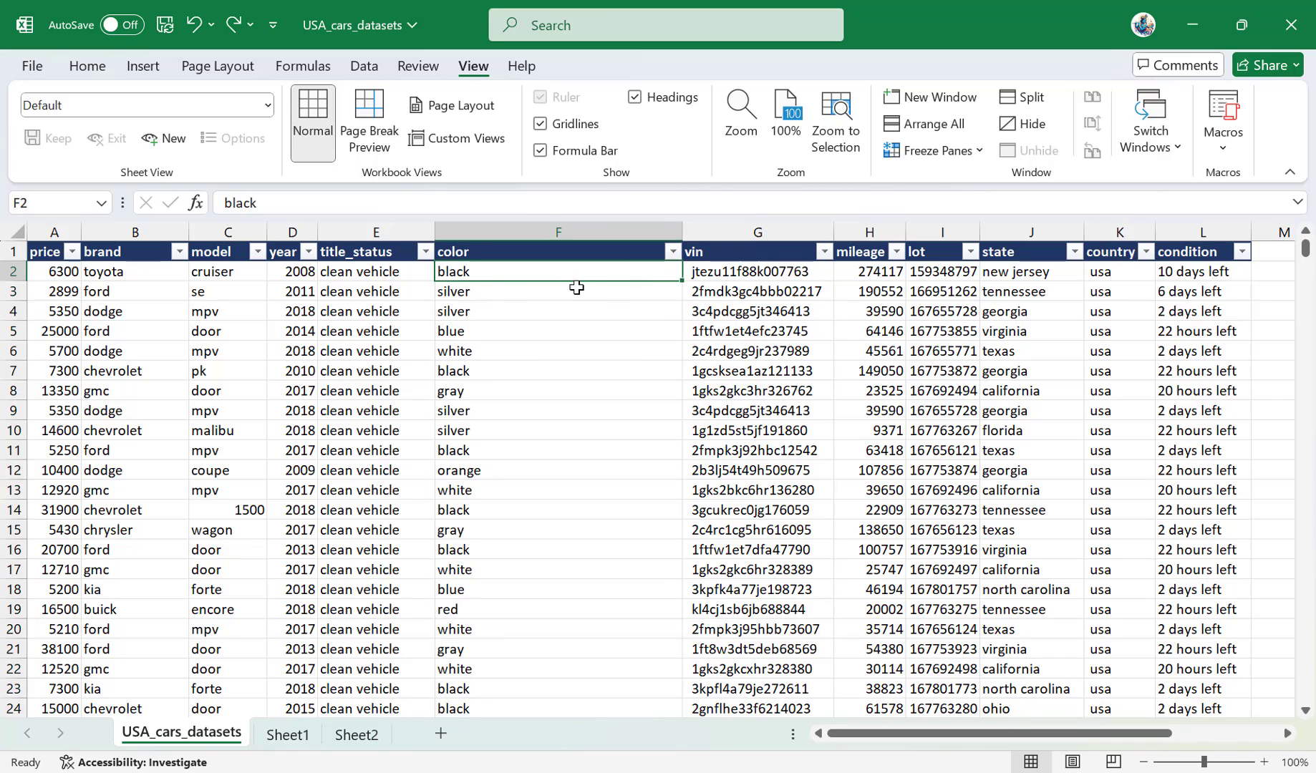
pyautogui.hotkey('ctrl', 'shift', 'Down')
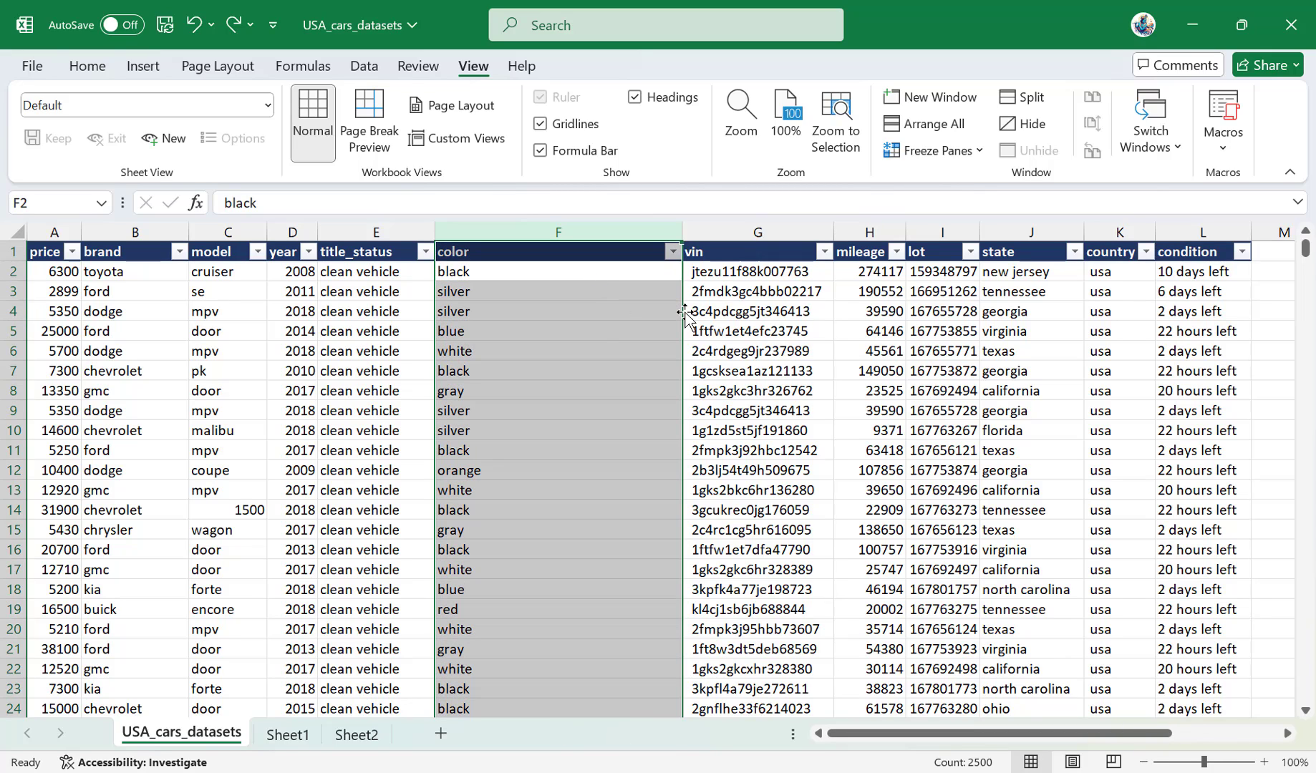
pyautogui.moveTo(685, 313); pyautogui.dragTo(799, 312)
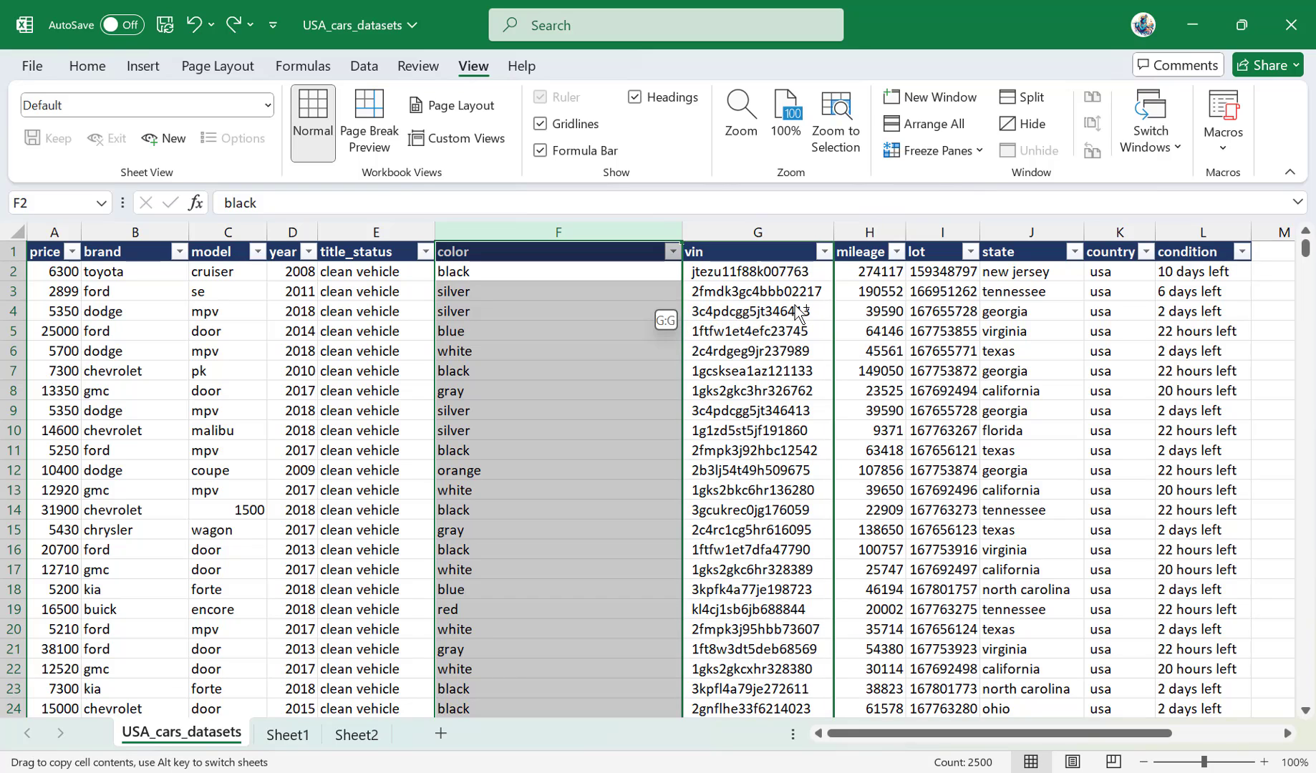
pyautogui.moveTo(799, 313); pyautogui.dragTo(794, 305)
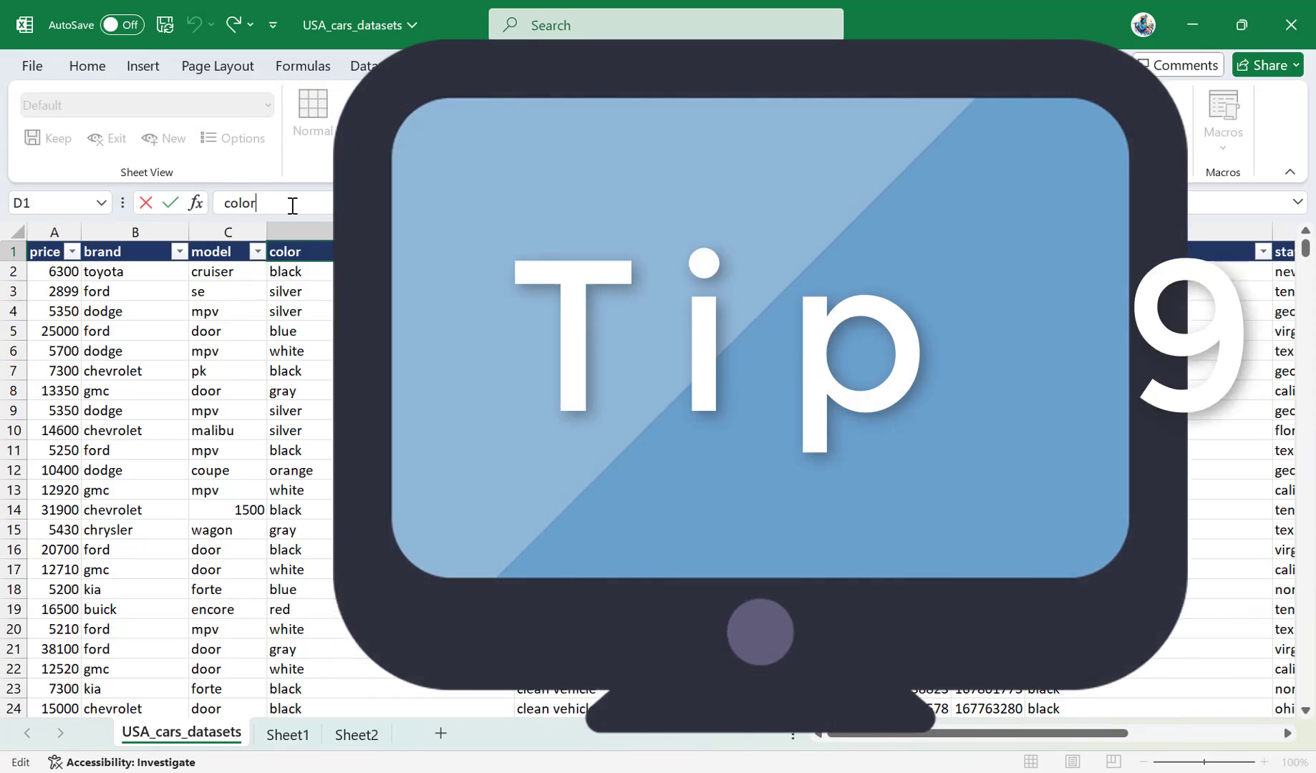
# Extend the header in cell D1 to color_abc_def_ghi.
pyautogui.click(292, 205)
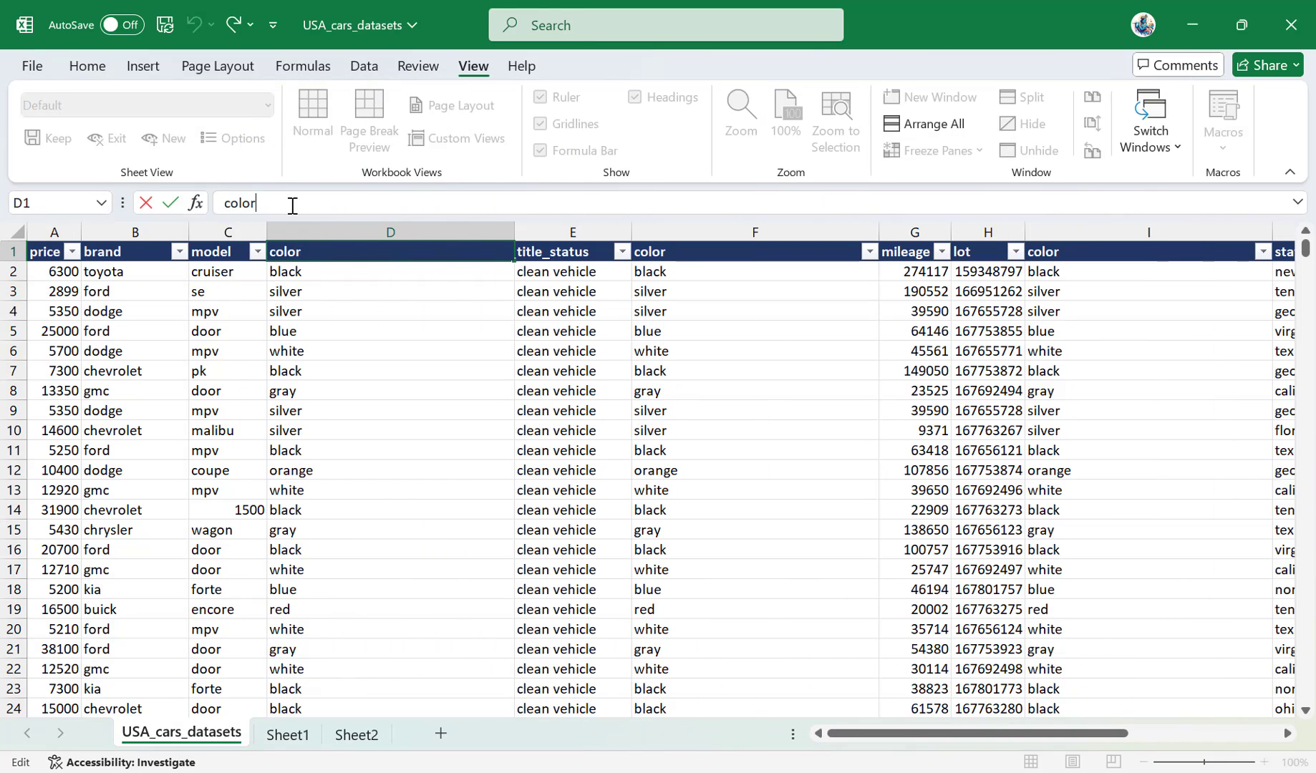
pyautogui.write('_abc_def_gh')
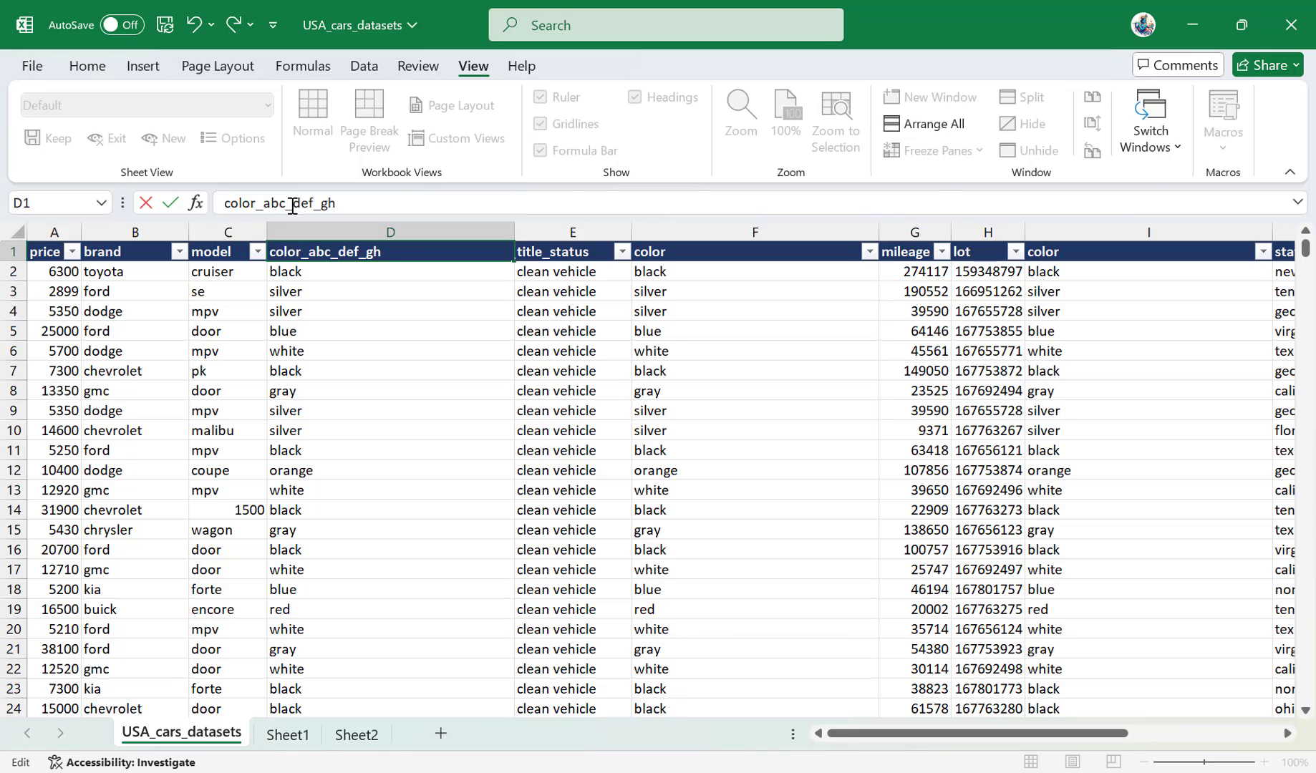
pyautogui.write('i')
pyautogui.press('Return')
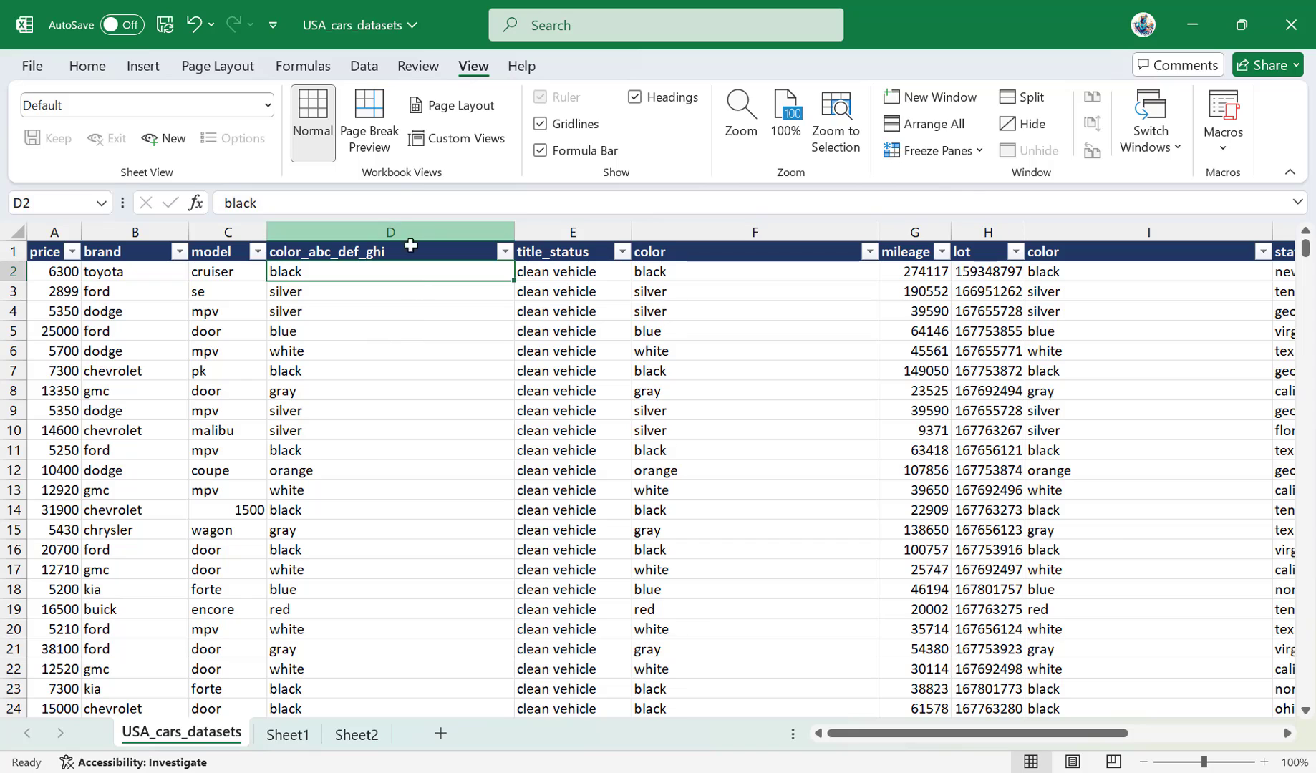
# Narrow column D and break its header in D1 into two lines, color_abc above _def_ghi.
pyautogui.click(410, 246)
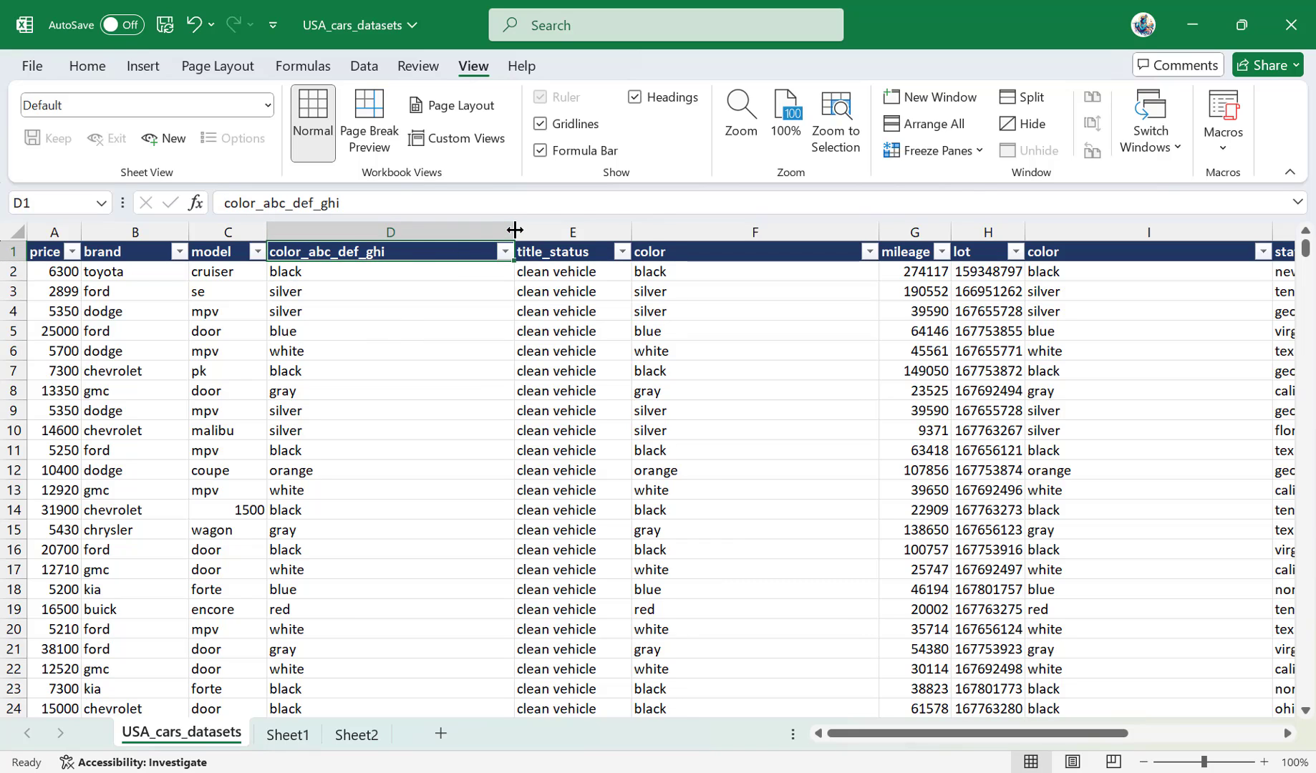
pyautogui.moveTo(514, 229); pyautogui.dragTo(343, 236)
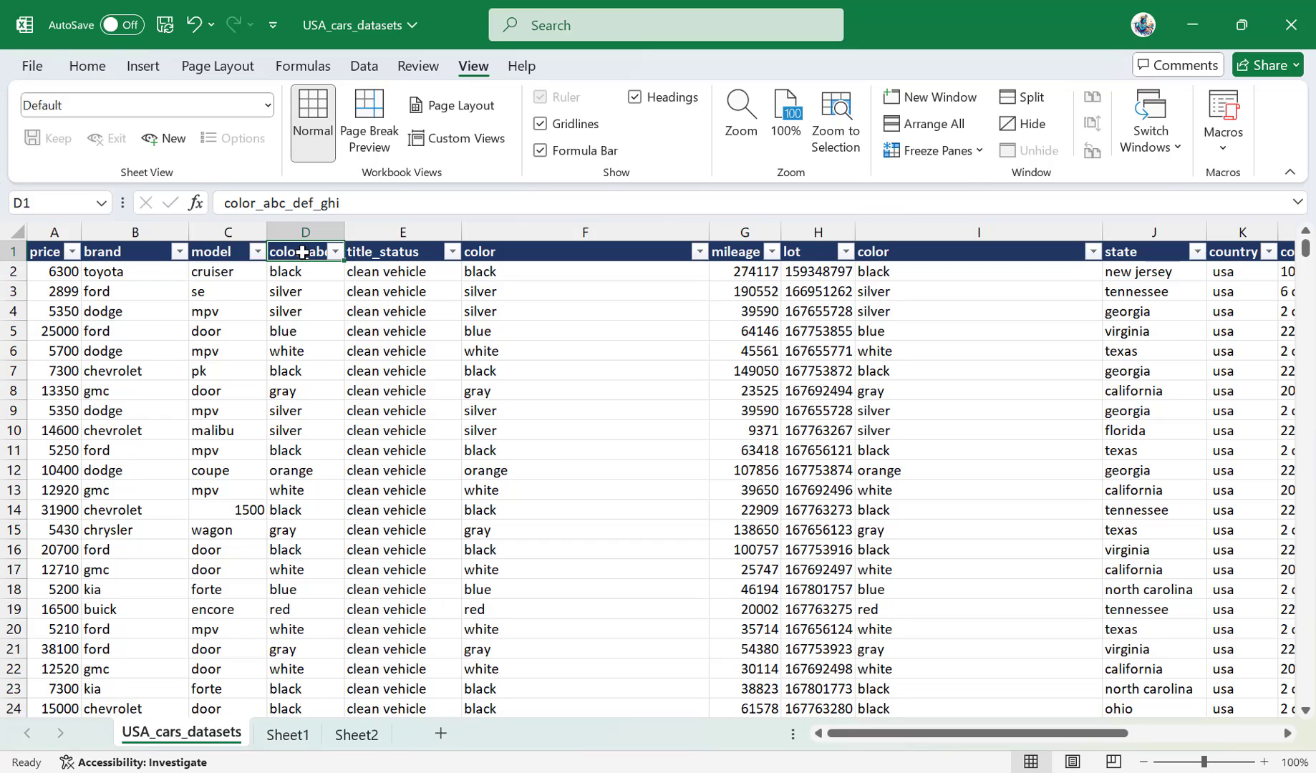
pyautogui.click(289, 201)
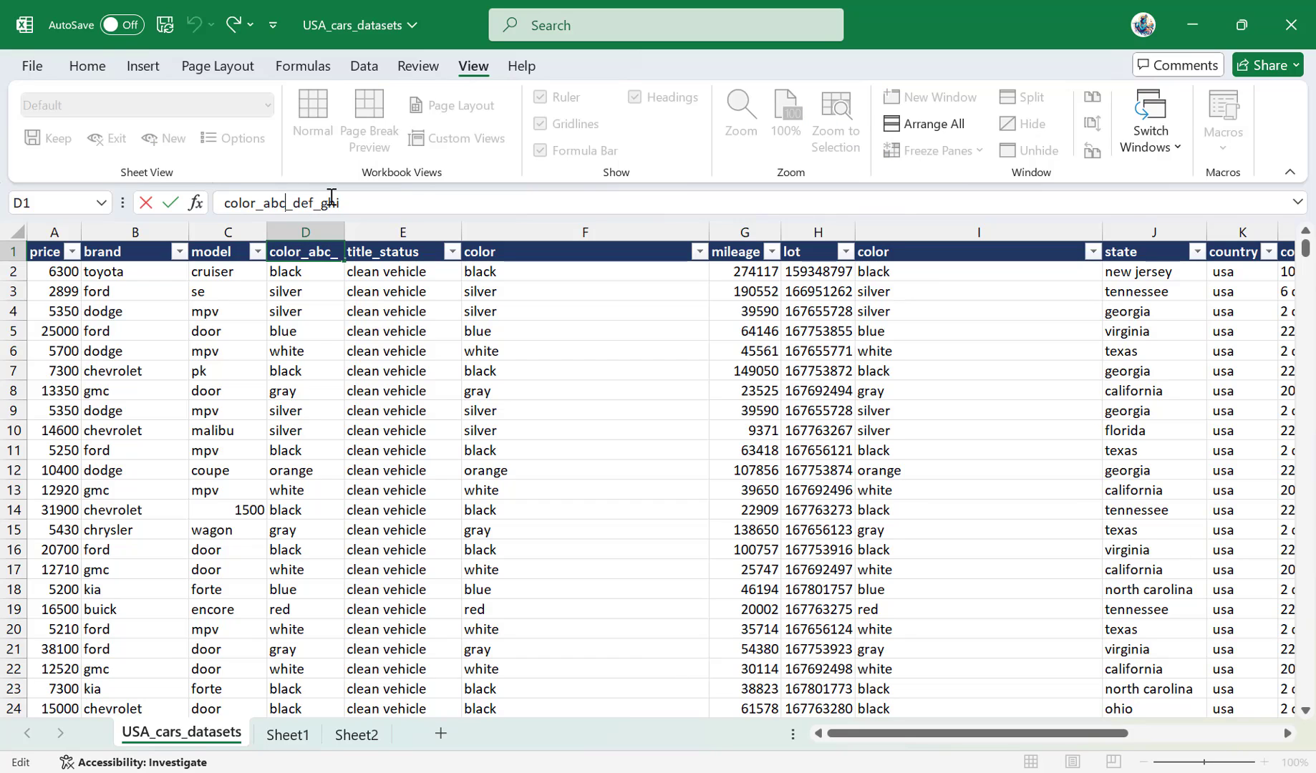
pyautogui.press('BackSpace')
pyautogui.press('BackSpace')
pyautogui.press('BackSpace')
pyautogui.press('BackSpace')
pyautogui.press('BackSpace')
pyautogui.press('BackSpace')
pyautogui.press('BackSpace')
pyautogui.press('BackSpace')
pyautogui.press('BackSpace')
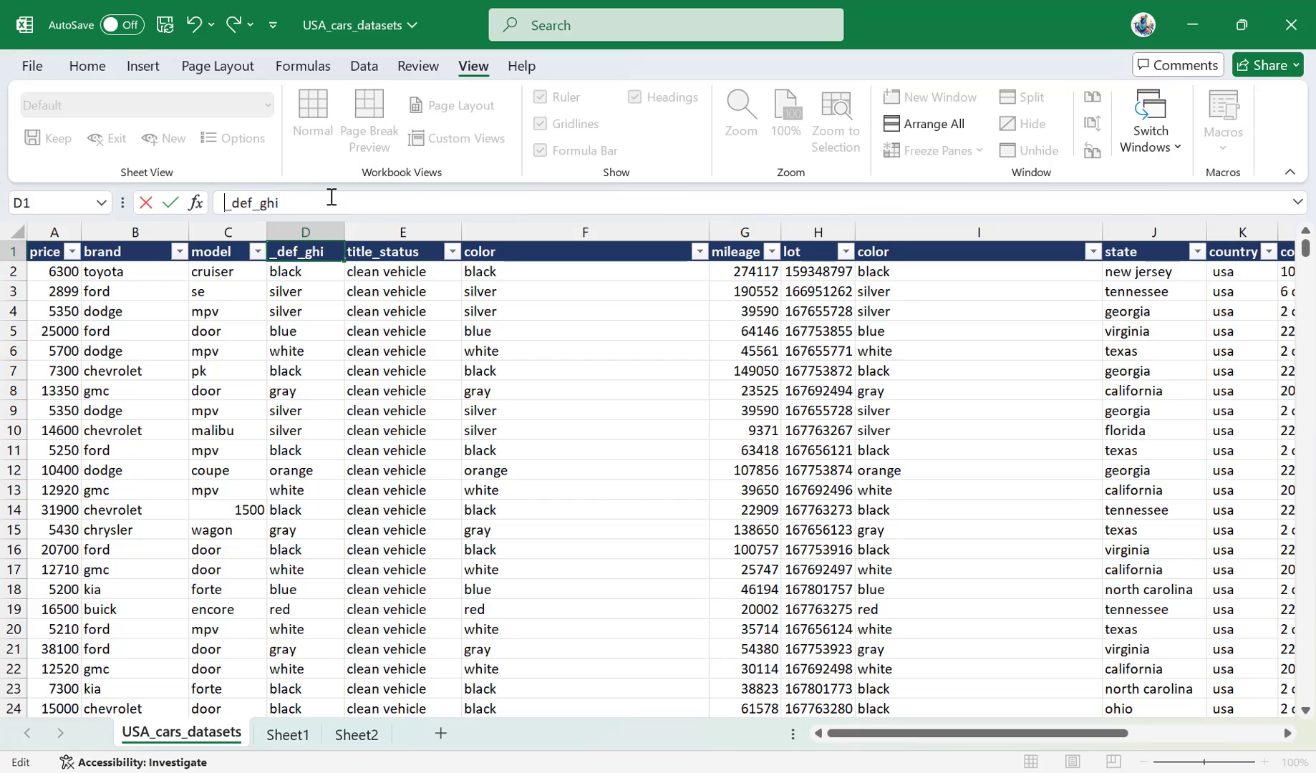
pyautogui.press('Return')
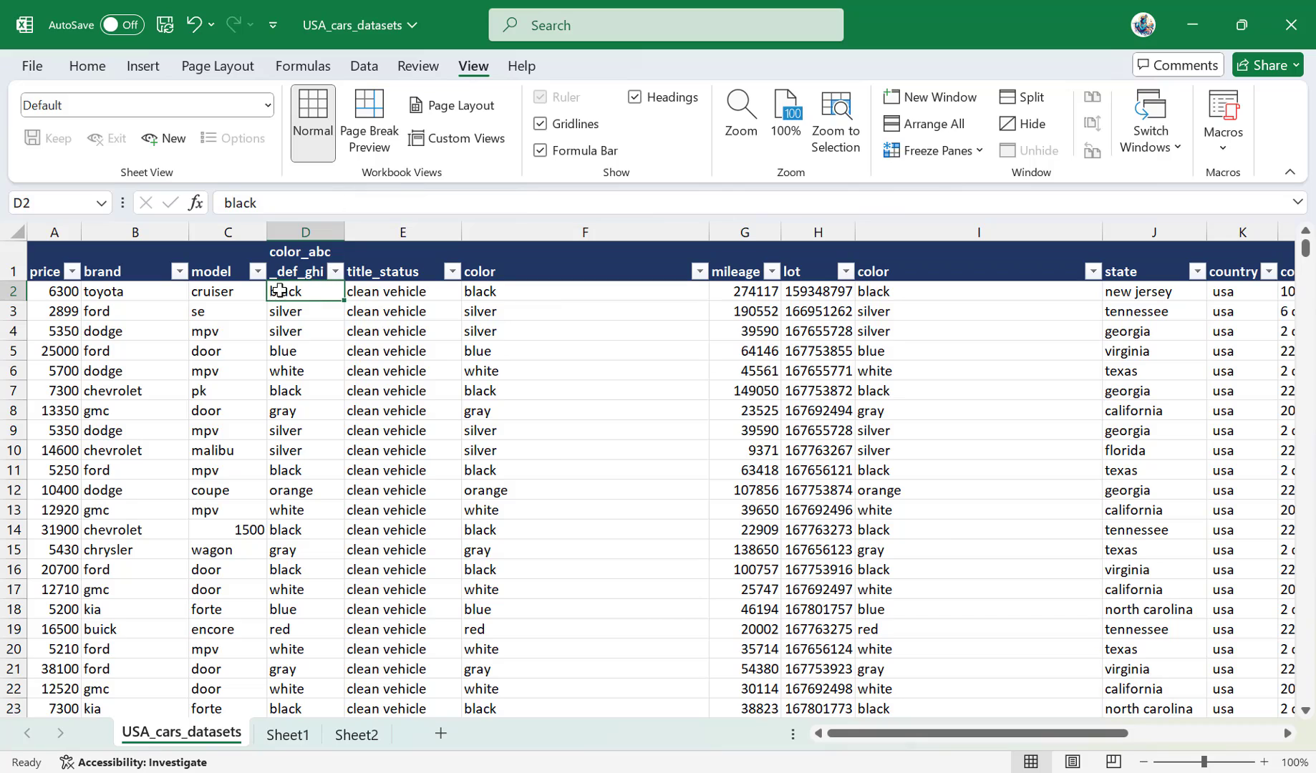
pyautogui.click(295, 266)
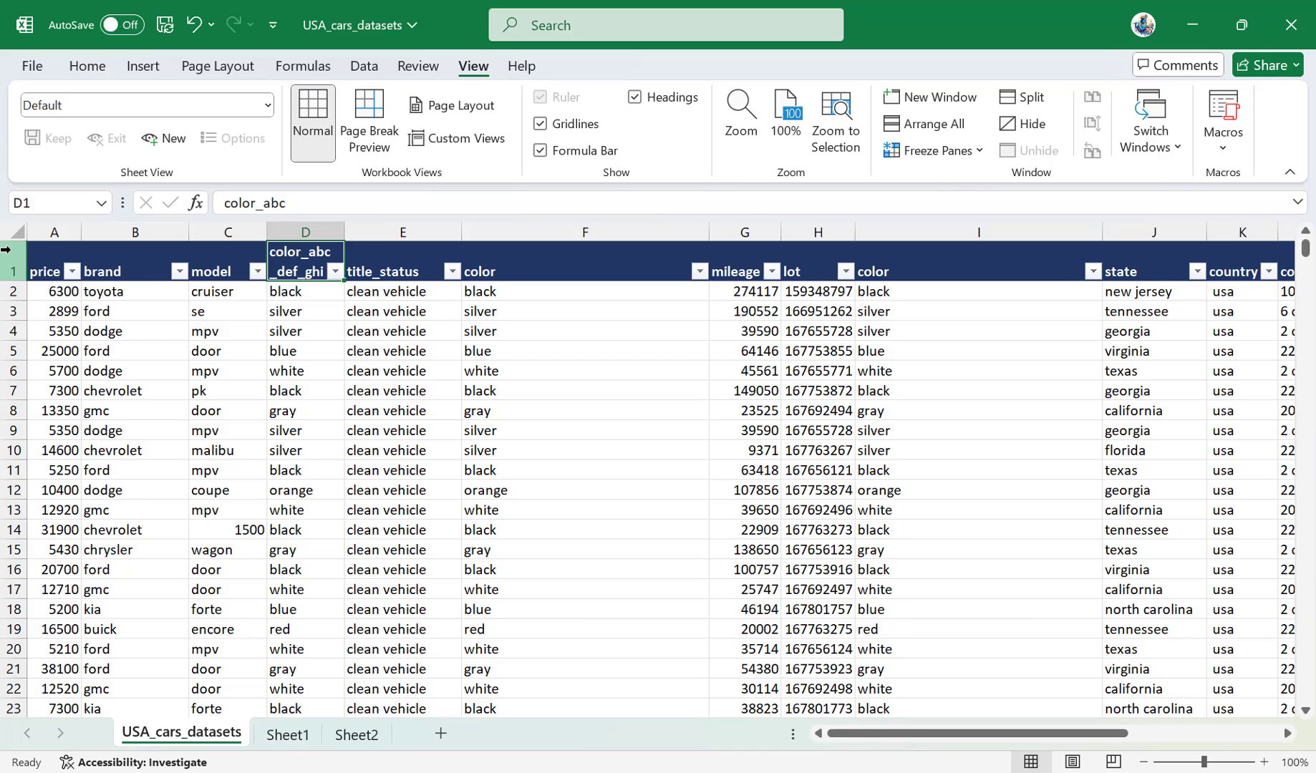
# Break the text in cell E2 into two lines, with clean above vehicle.
pyautogui.click(305, 331)
pyautogui.click(402, 293)
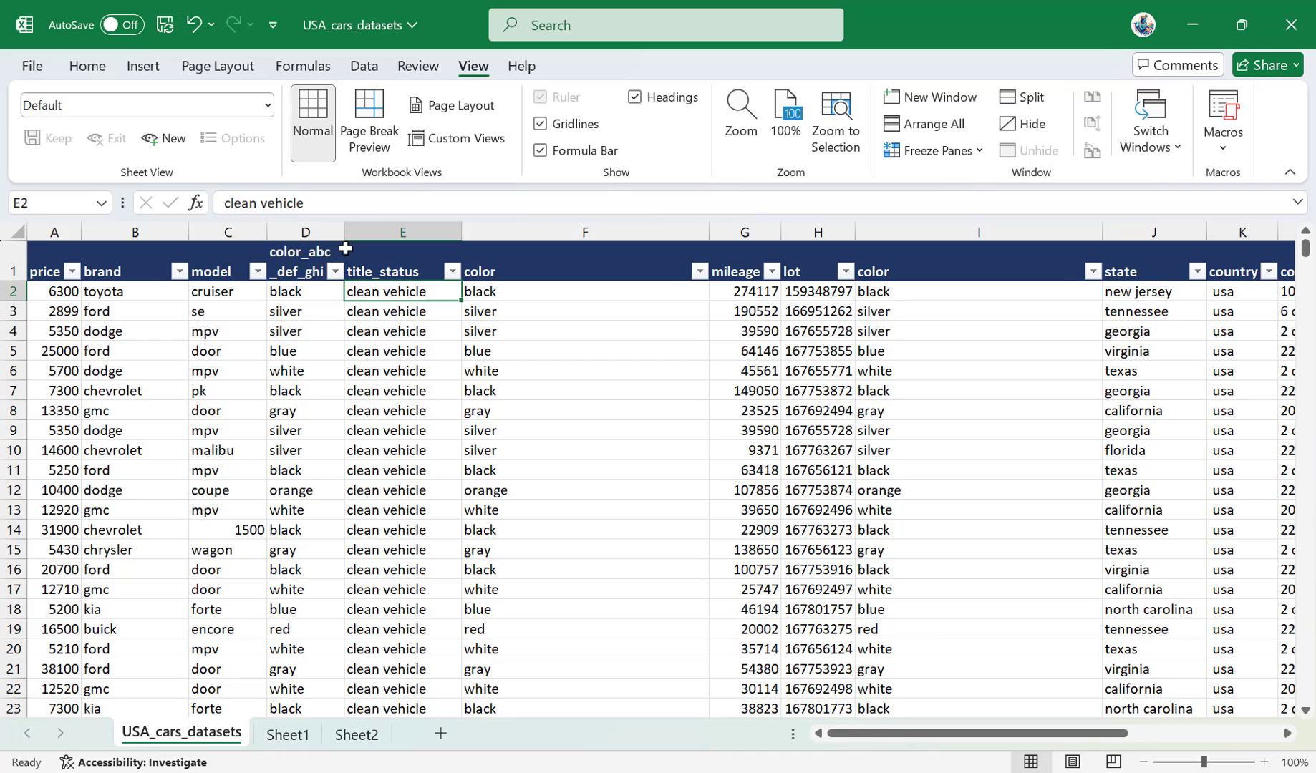
pyautogui.click(261, 202)
pyautogui.press('BackSpace')
pyautogui.press('BackSpace')
pyautogui.press('BackSpace')
pyautogui.press('BackSpace')
pyautogui.press('BackSpace')
pyautogui.press('BackSpace')
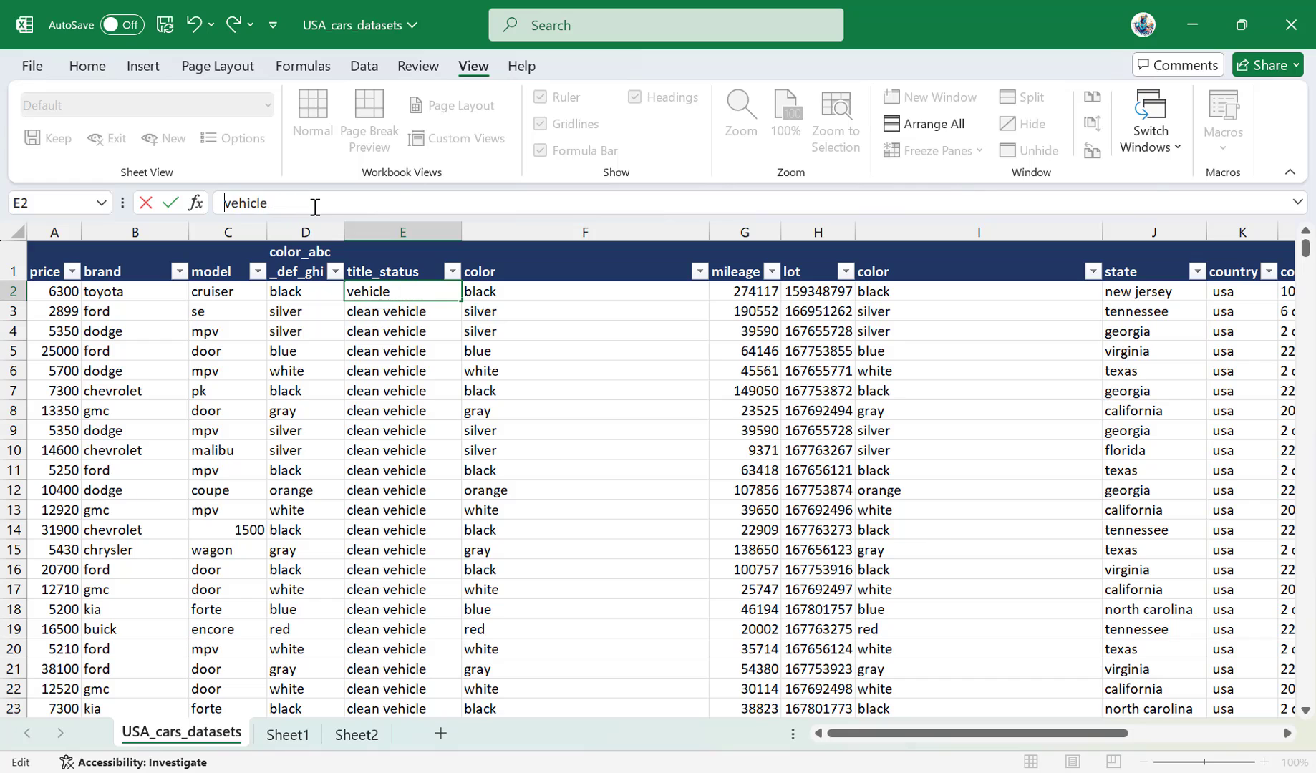
pyautogui.write('clean')
pyautogui.hotkey('alt', 'Return')
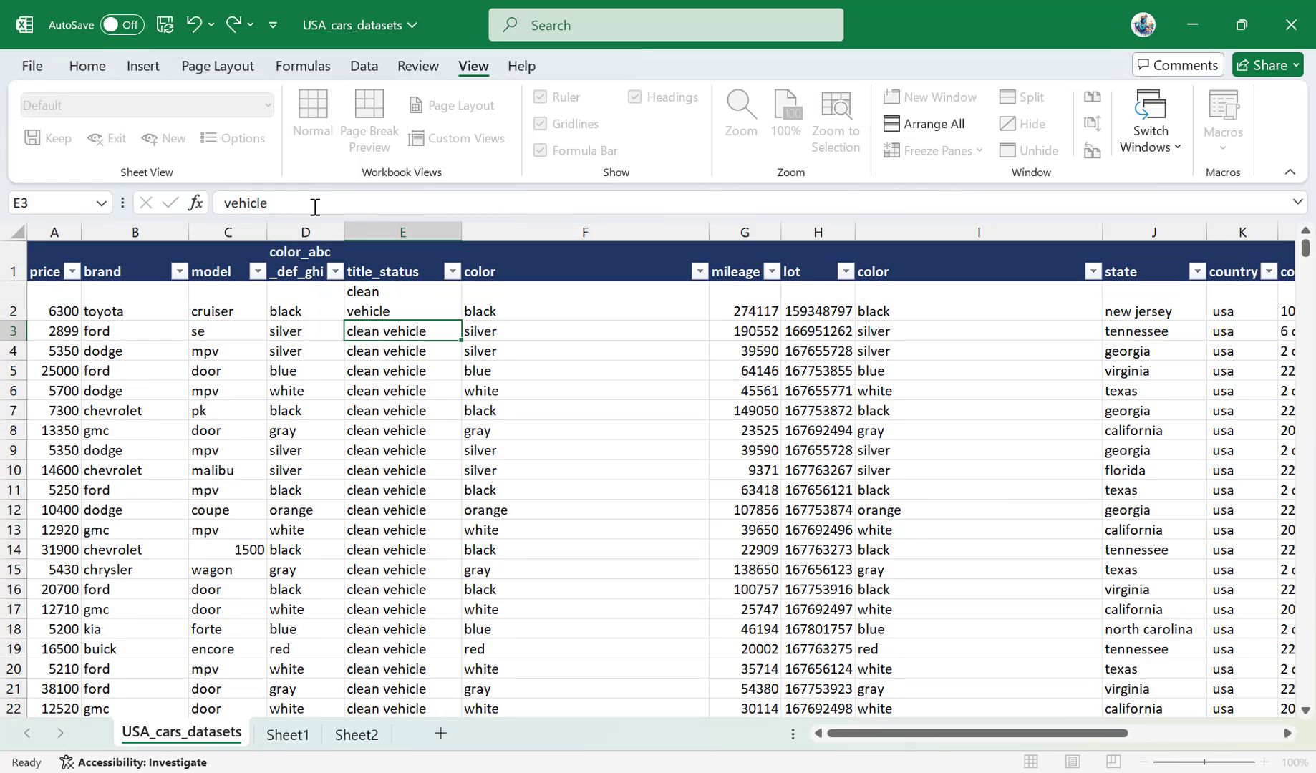
pyautogui.press('Return')
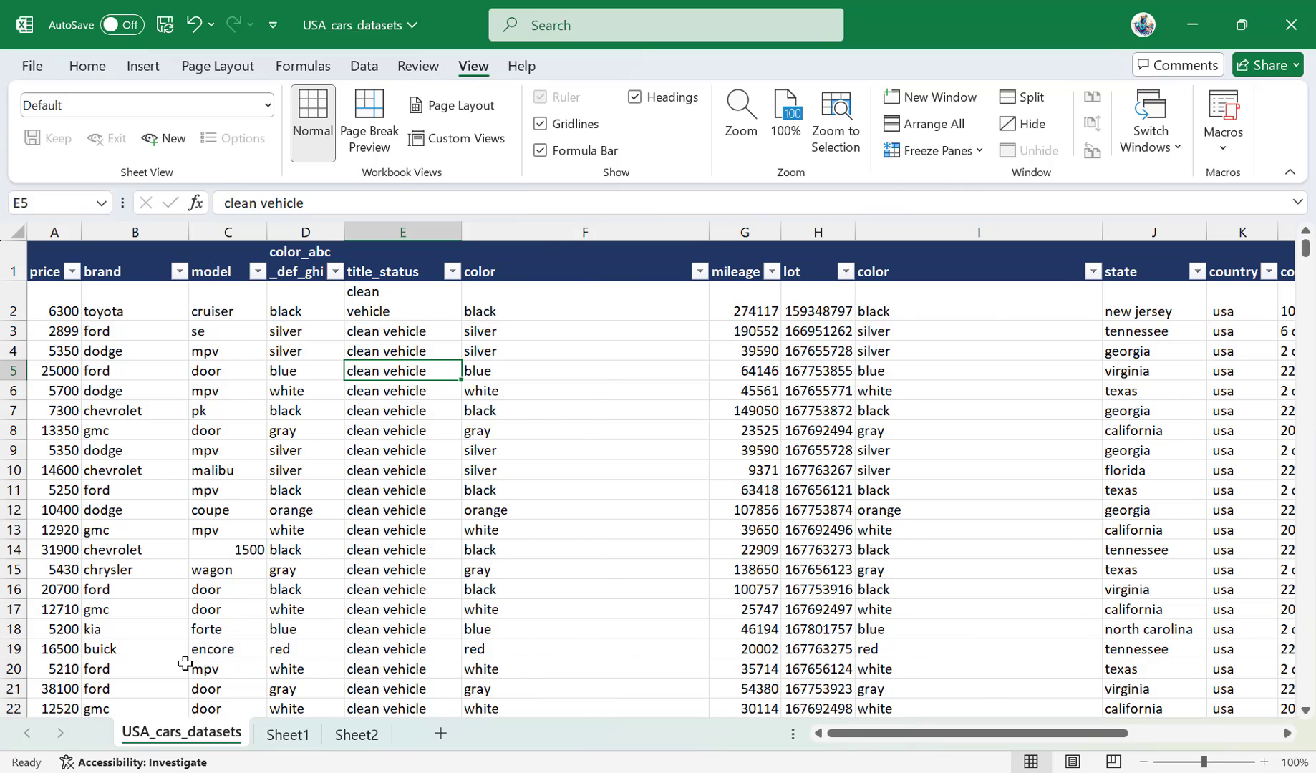
# Switch forward through Sheet1 and Sheet2, return sheet by sheet to USA_cars_datasets, and jump to the title_status header in E1.
pyautogui.hotkey('ctrl', 'pagedown')
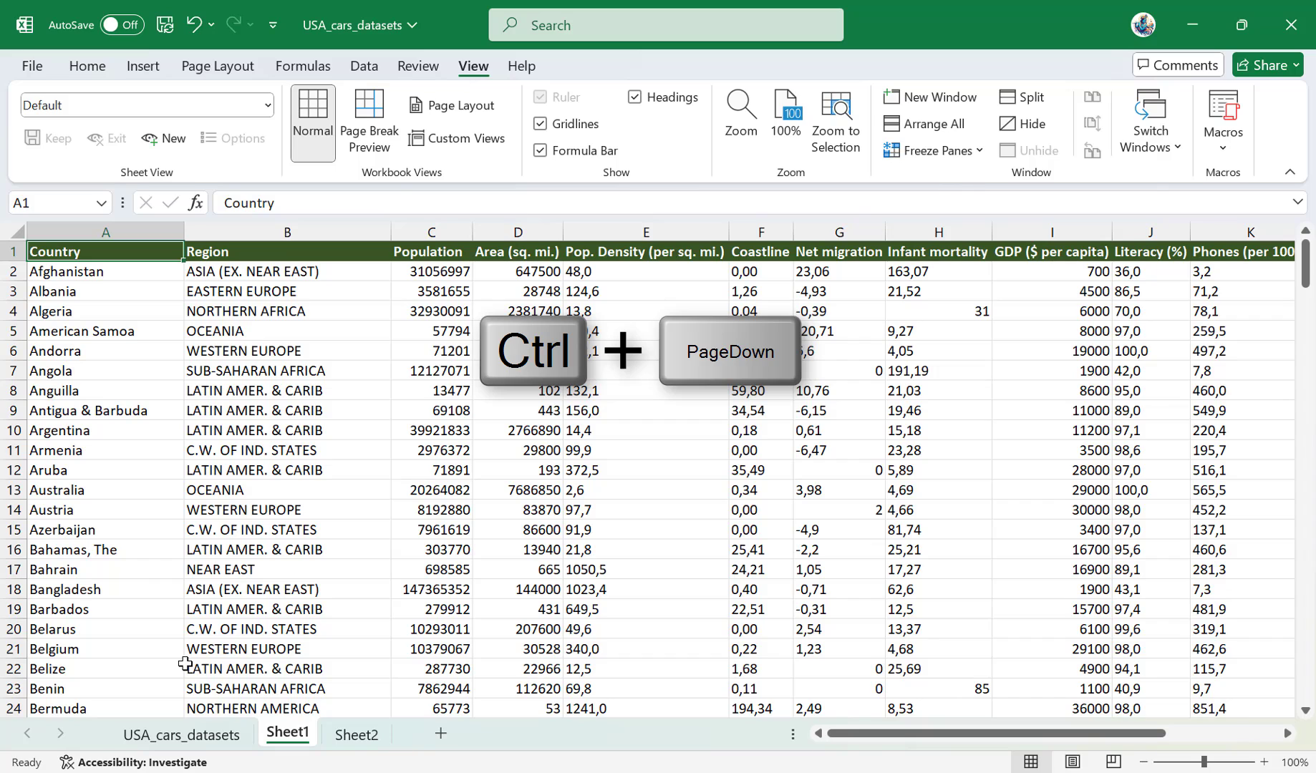
pyautogui.hotkey('ctrl', 'pagedown')
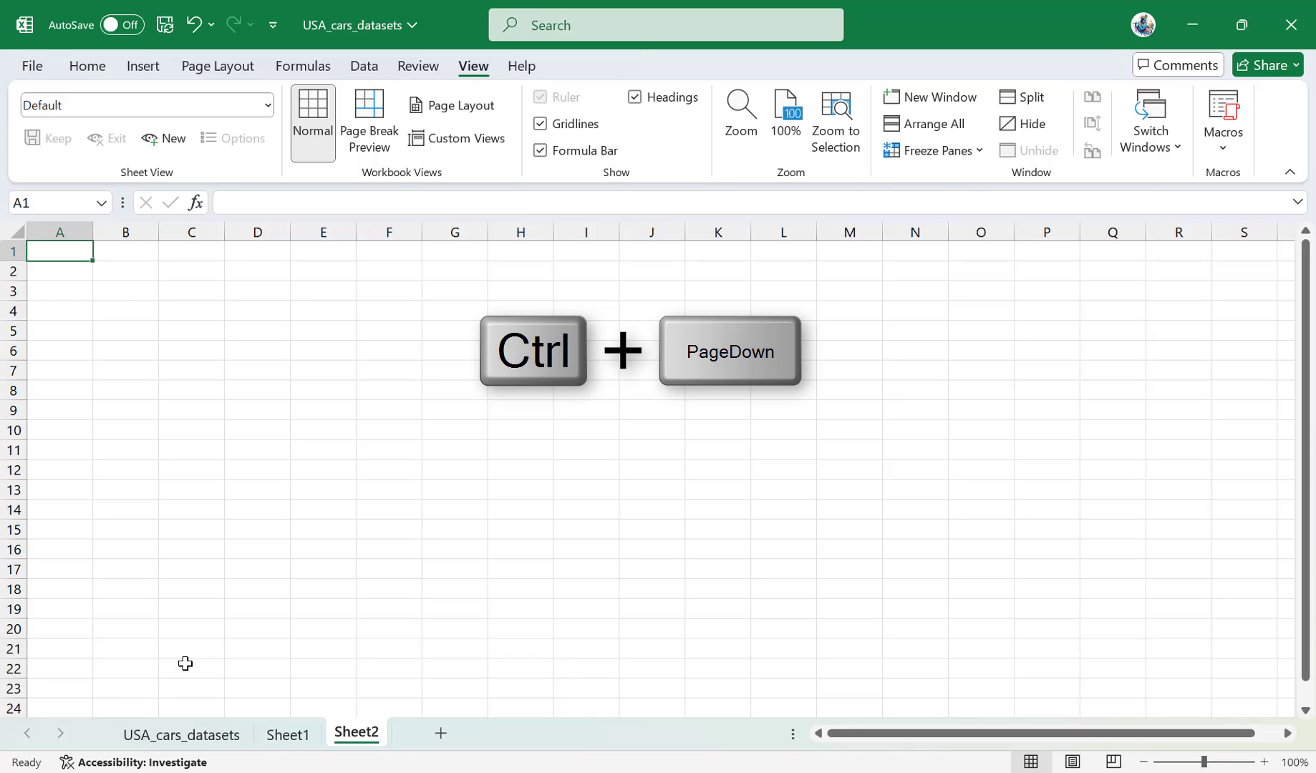
pyautogui.hotkey('ctrl', 'pageup')
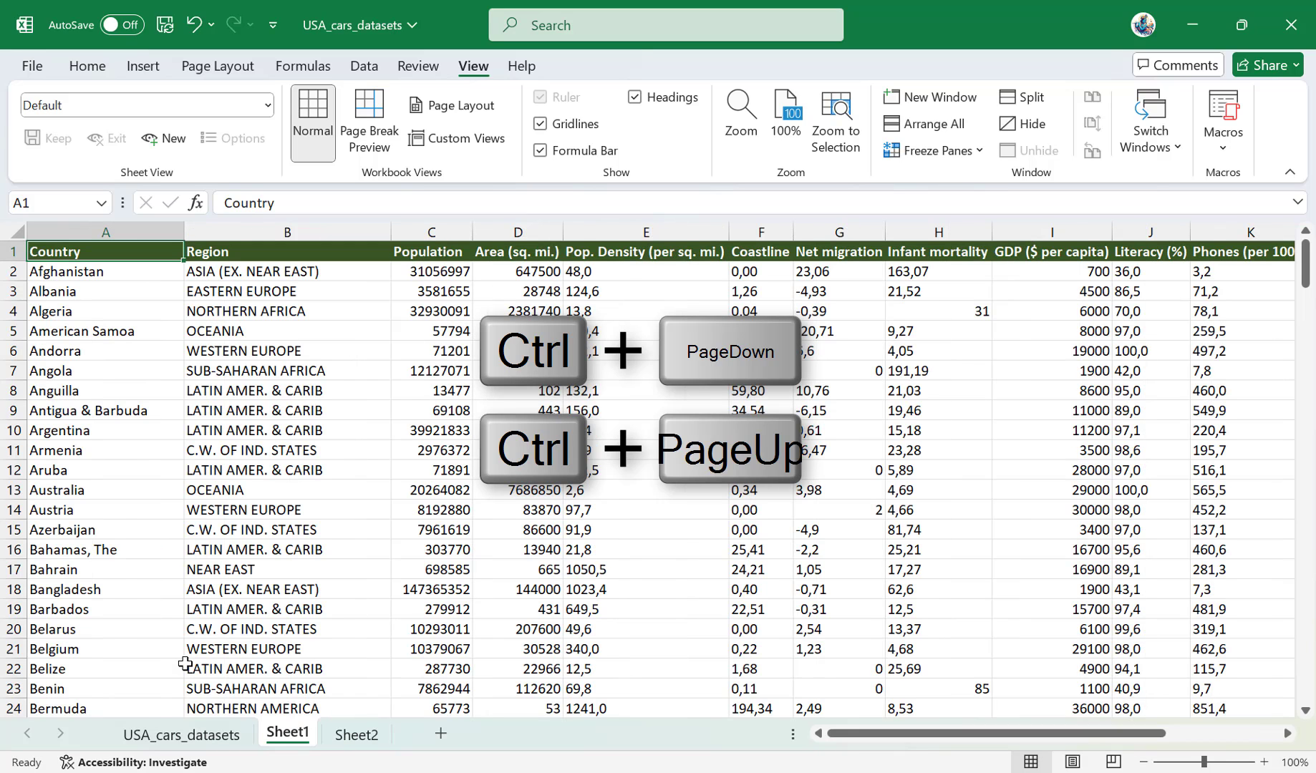
pyautogui.hotkey('ctrl', 'pageup')
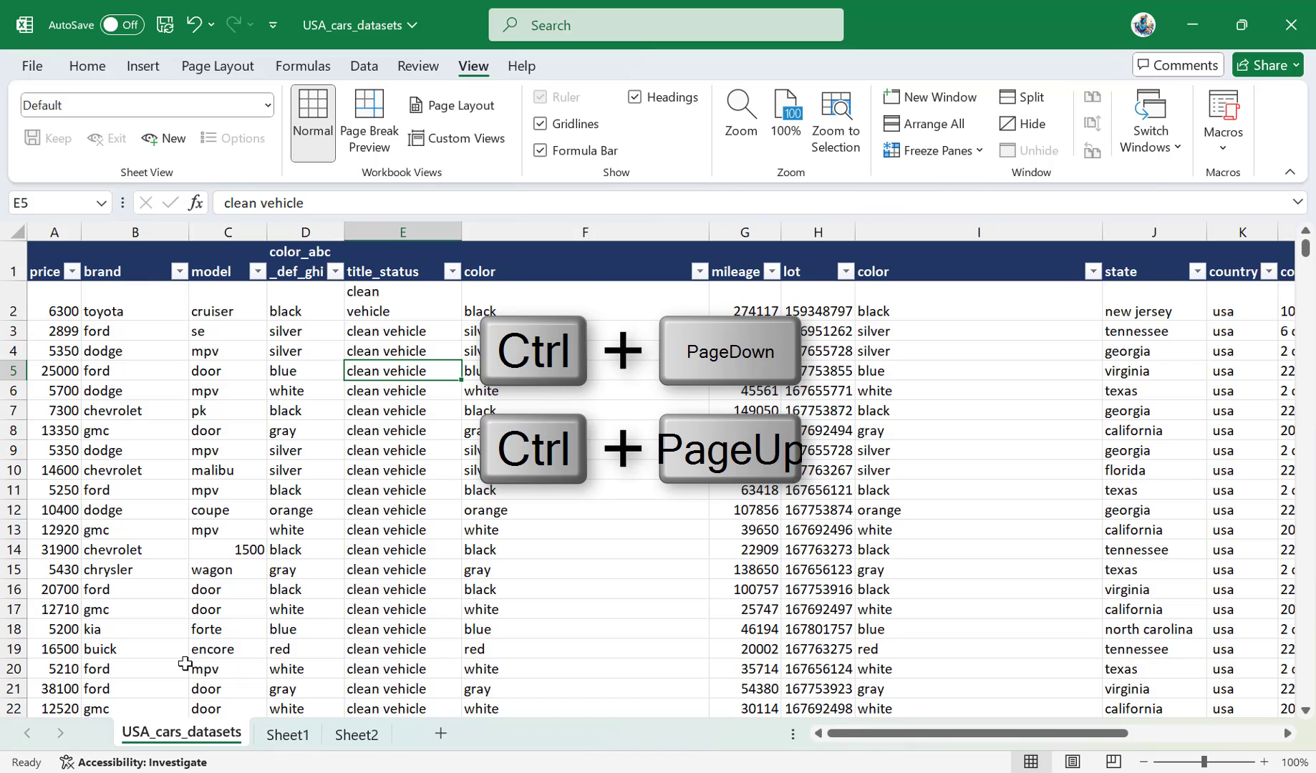
pyautogui.hotkey('ctrl', 'Up')
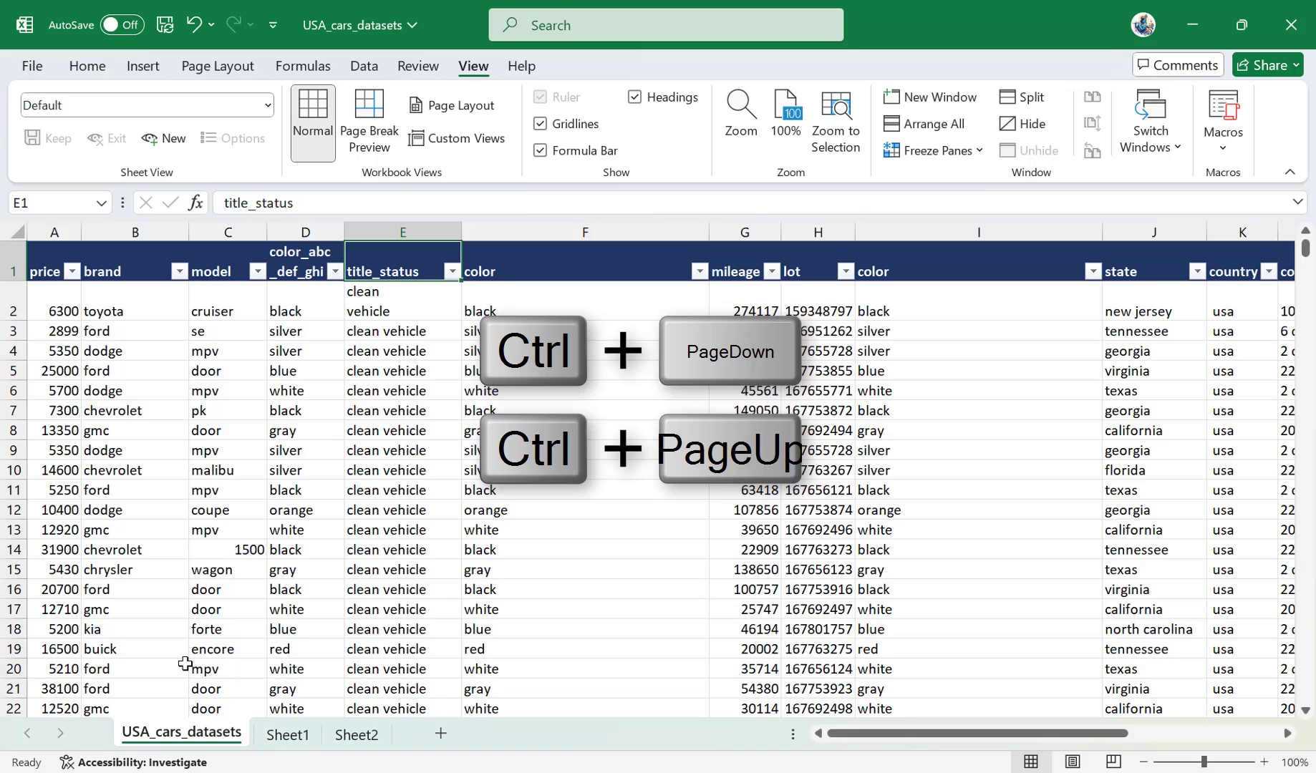